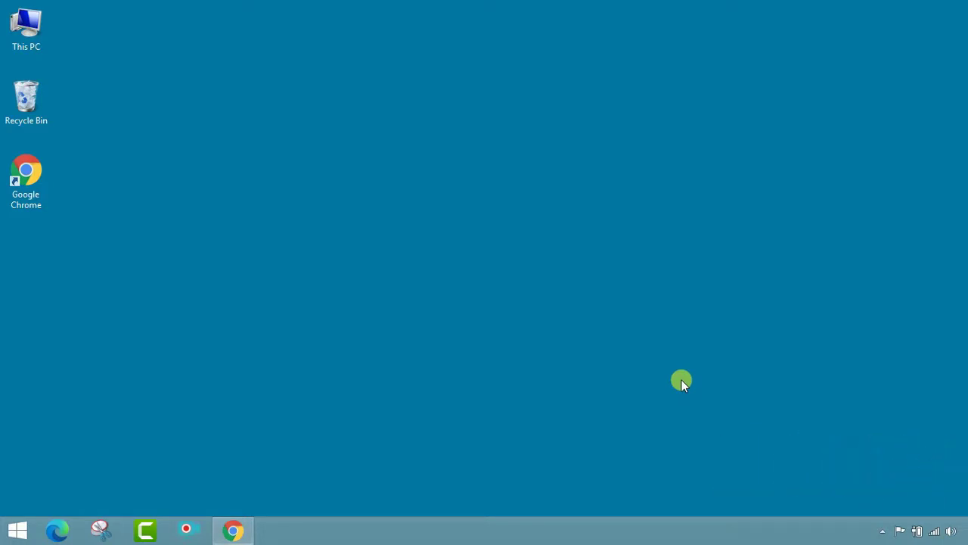
Bring Chrome back to the front and switch to the Google homepage tab
{"action": "left_click", "coordinate": [241, 530]}
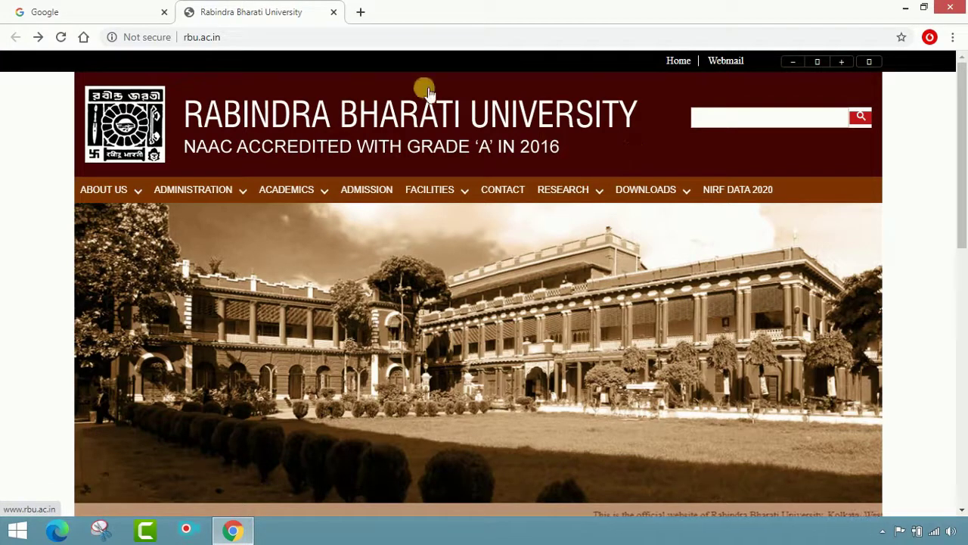
{"action": "left_click", "coordinate": [349, 42]}
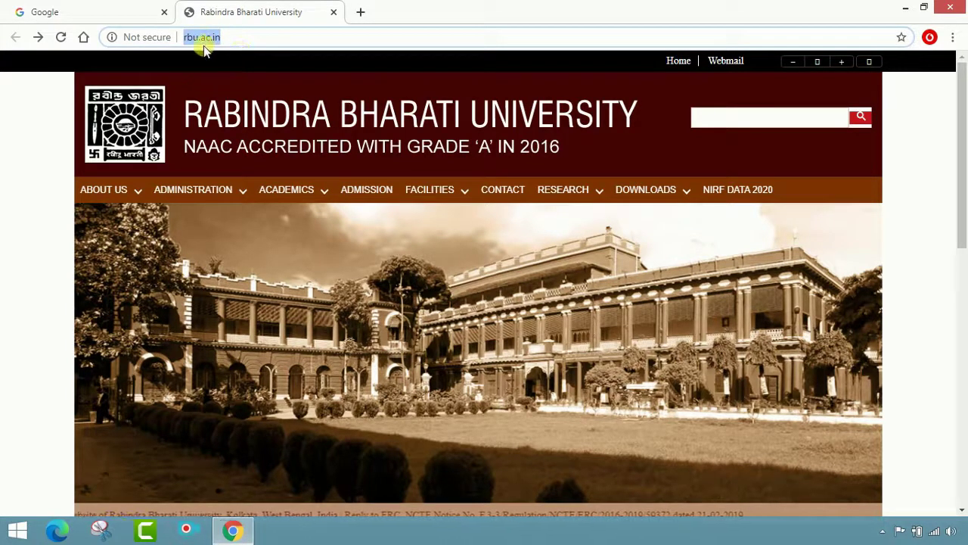
{"action": "left_click", "coordinate": [259, 42]}
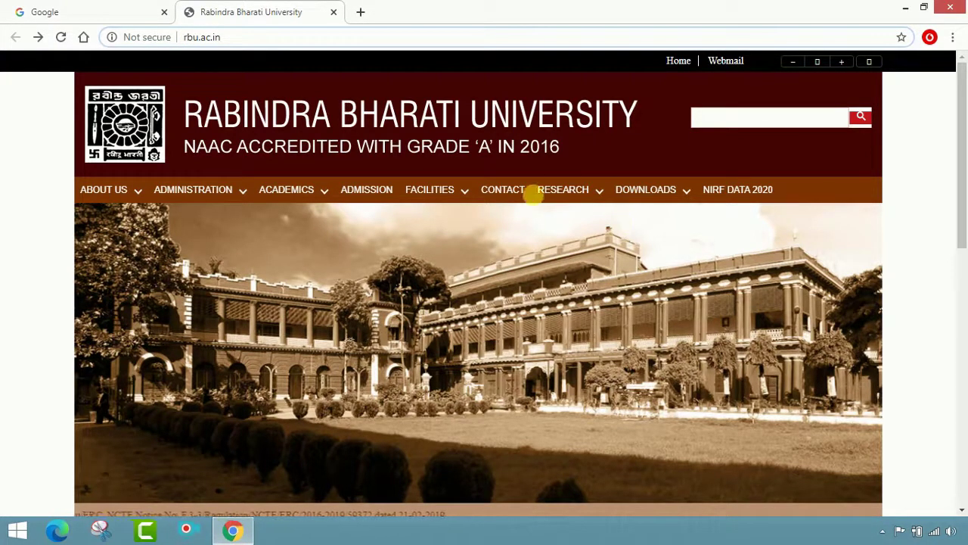
{"action": "left_click", "coordinate": [140, 16]}
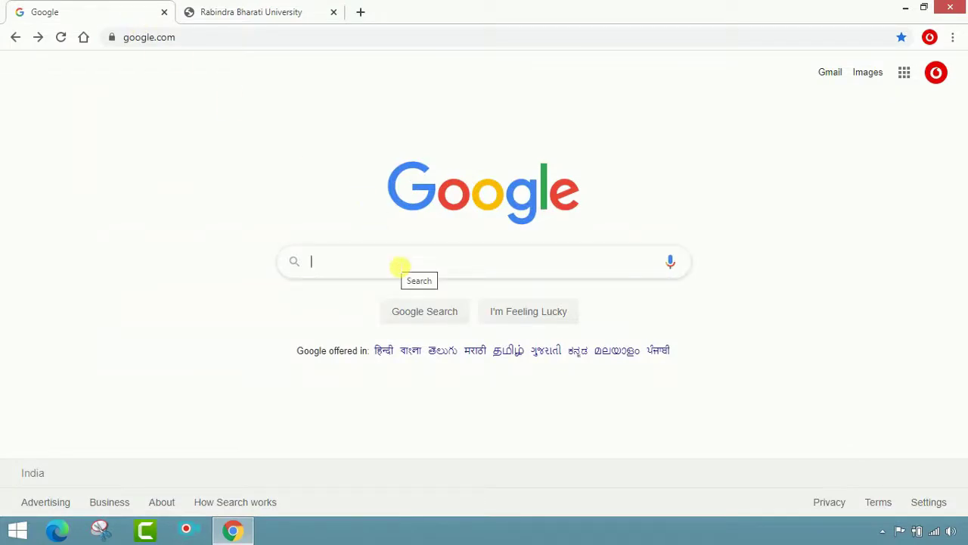
Search Google for 'rabindra bharati university' and open the rbu.ac.in result in a new tab
{"action": "type", "text": "rab"}
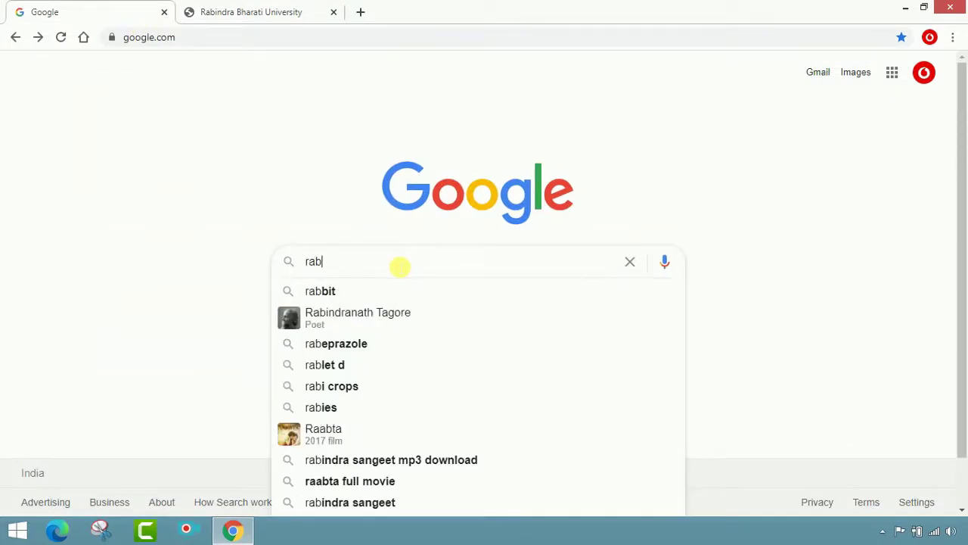
{"action": "type", "text": "indra b"}
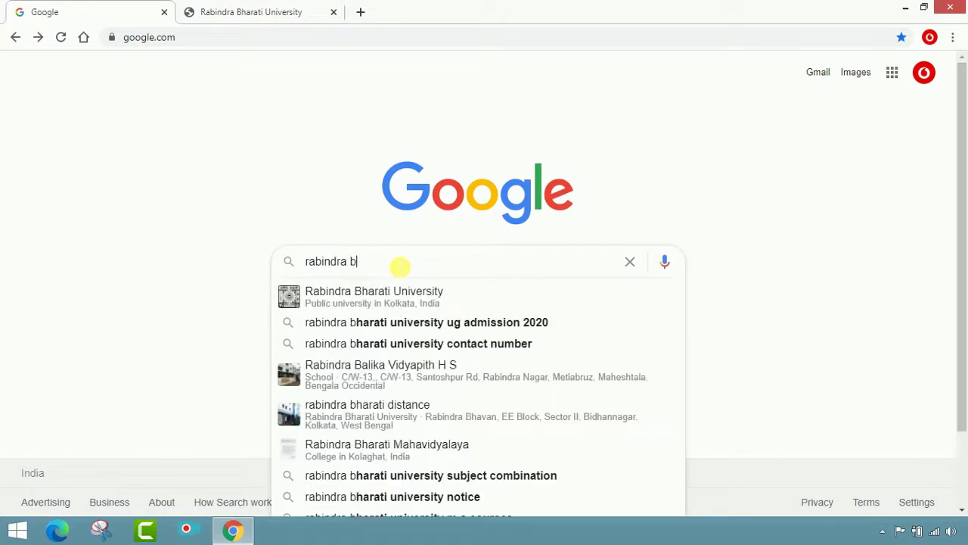
{"action": "type", "text": "harati"}
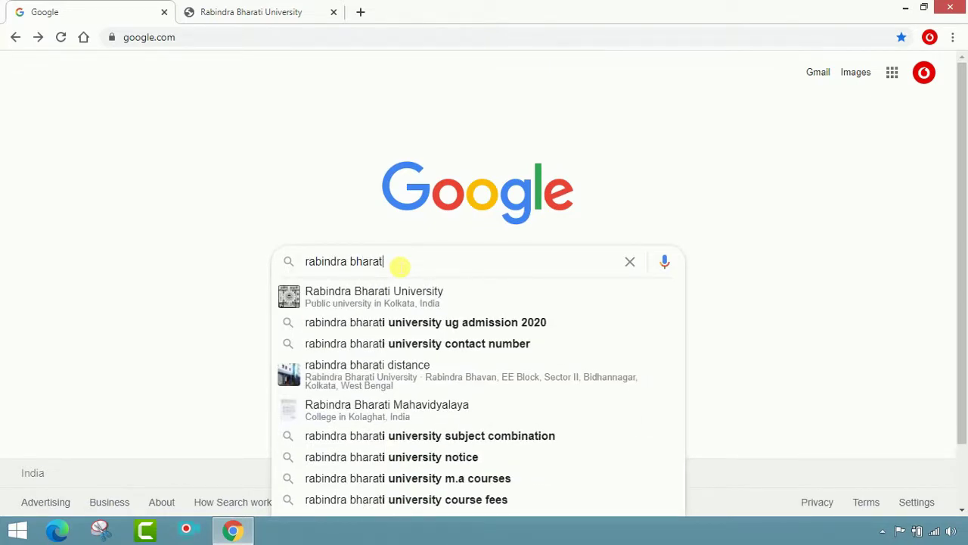
{"action": "type", "text": " university"}
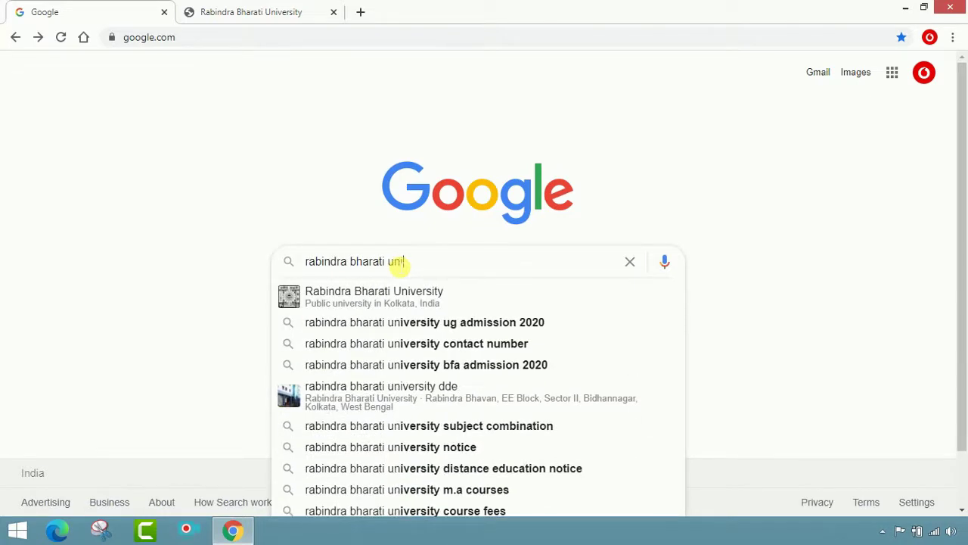
{"action": "key", "text": "Return"}
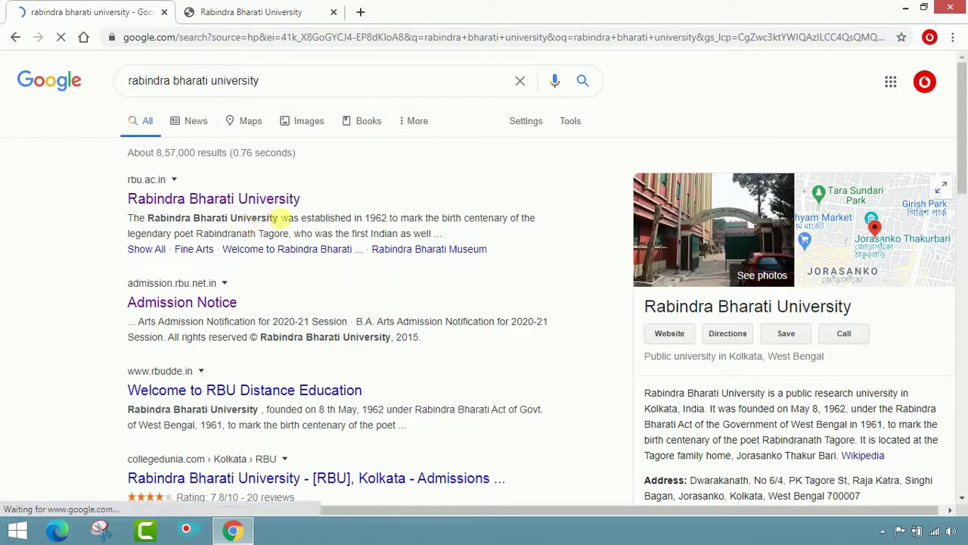
{"action": "left_click", "coordinate": [199, 204]}
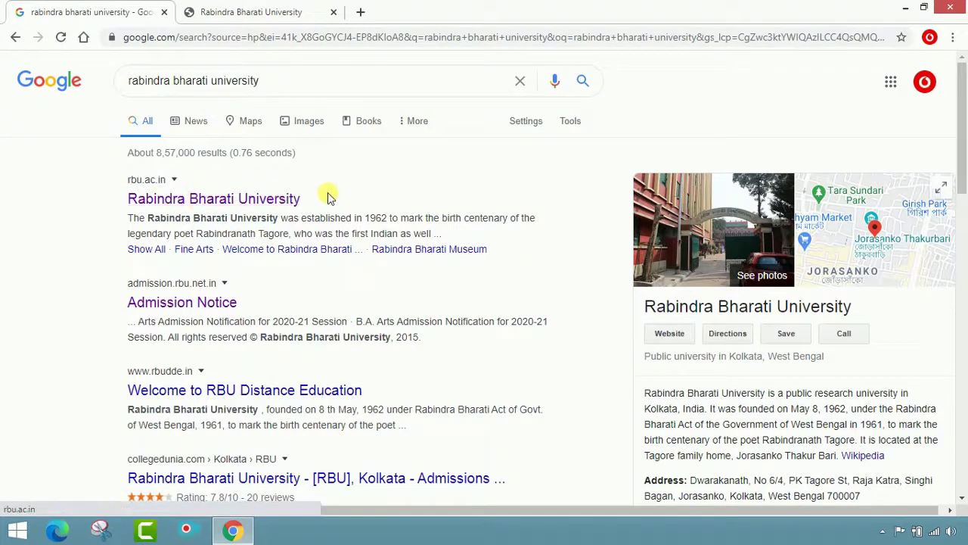
{"action": "right_click", "coordinate": [221, 205]}
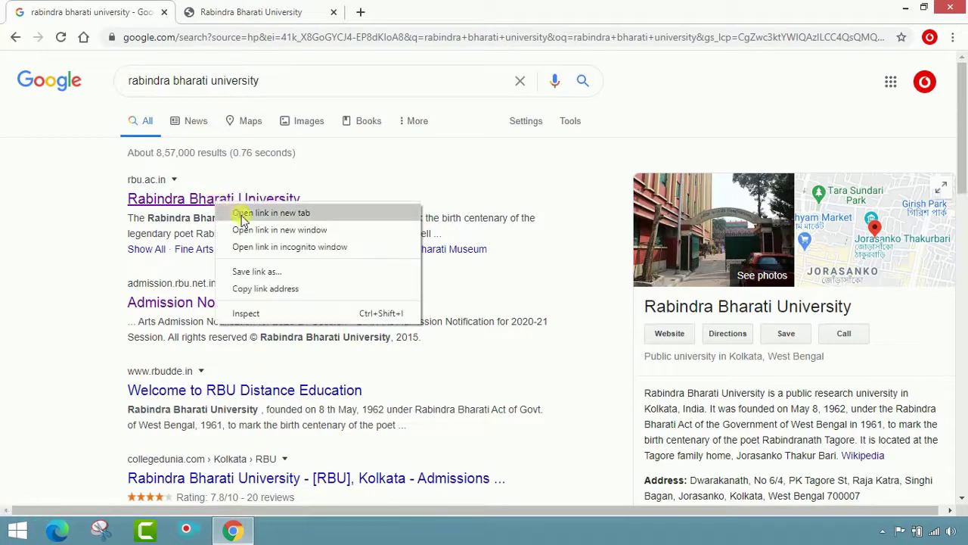
{"action": "left_click", "coordinate": [242, 214]}
{"action": "left_click", "coordinate": [242, 9]}
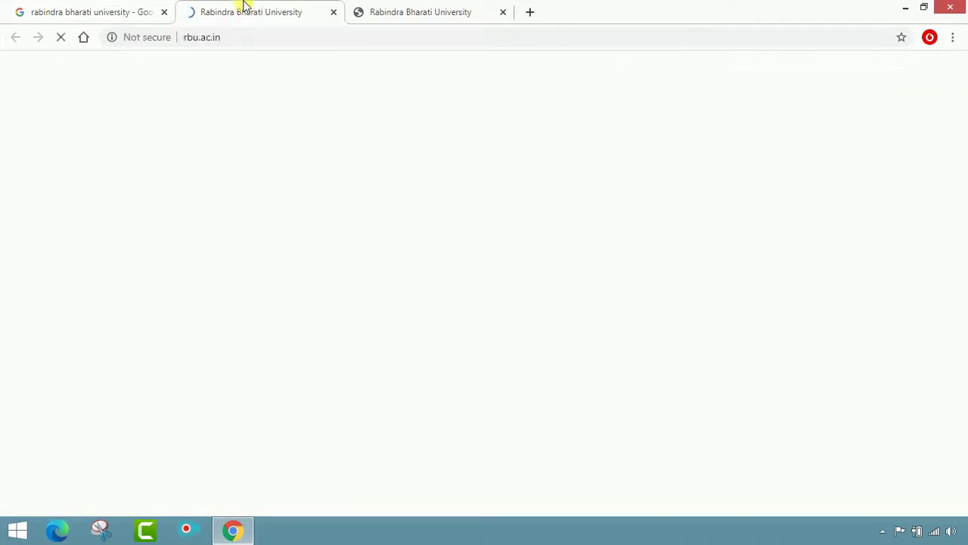
Close the duplicate rbu.ac.in tab and go to the ADMISSION portal's Admission Notice page
{"action": "left_click", "coordinate": [503, 17]}
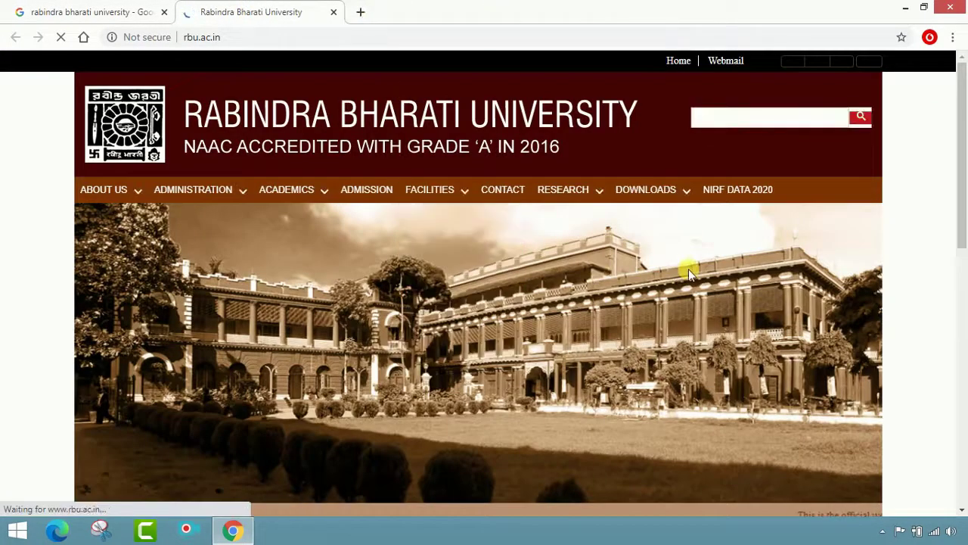
{"action": "mouse_move", "coordinate": [272, 190]}
{"action": "mouse_move", "coordinate": [348, 282]}
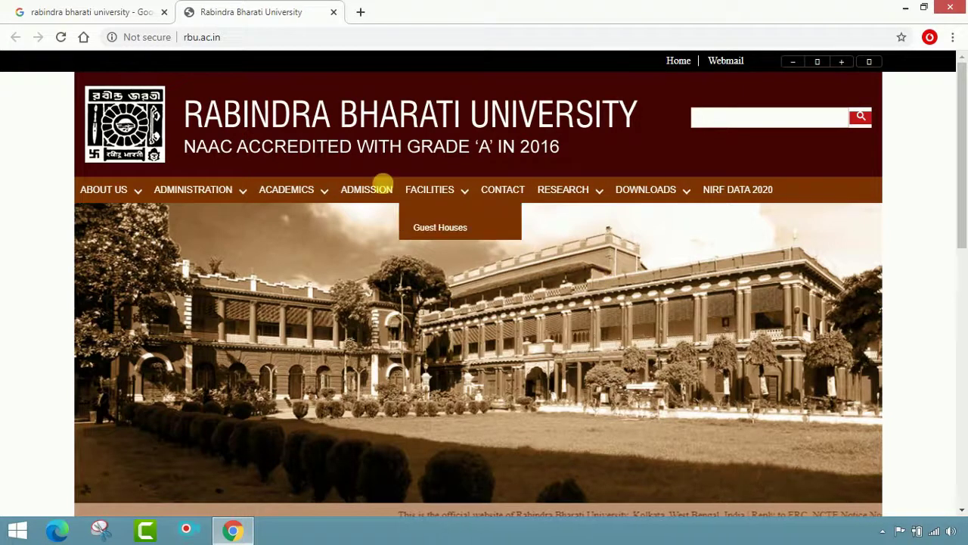
{"action": "mouse_move", "coordinate": [128, 195]}
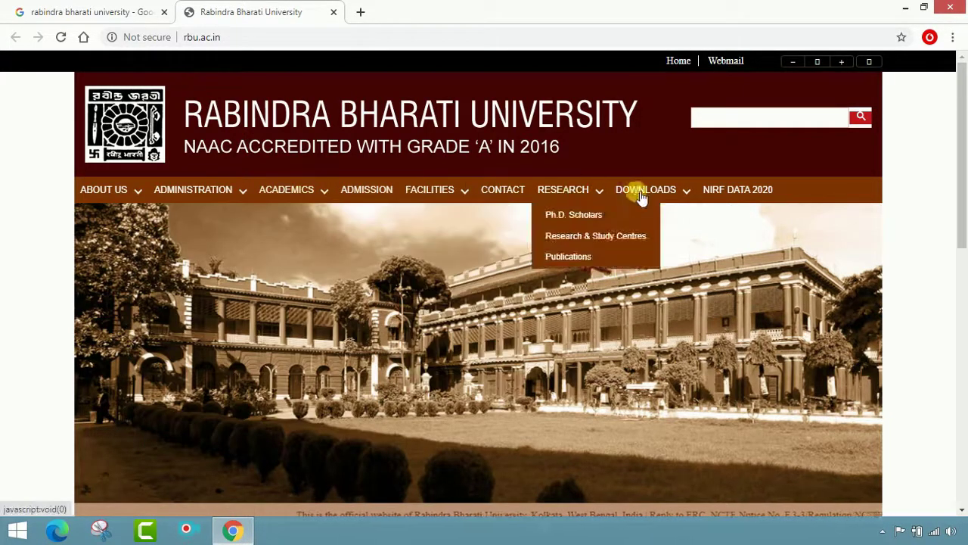
{"action": "left_click", "coordinate": [367, 192]}
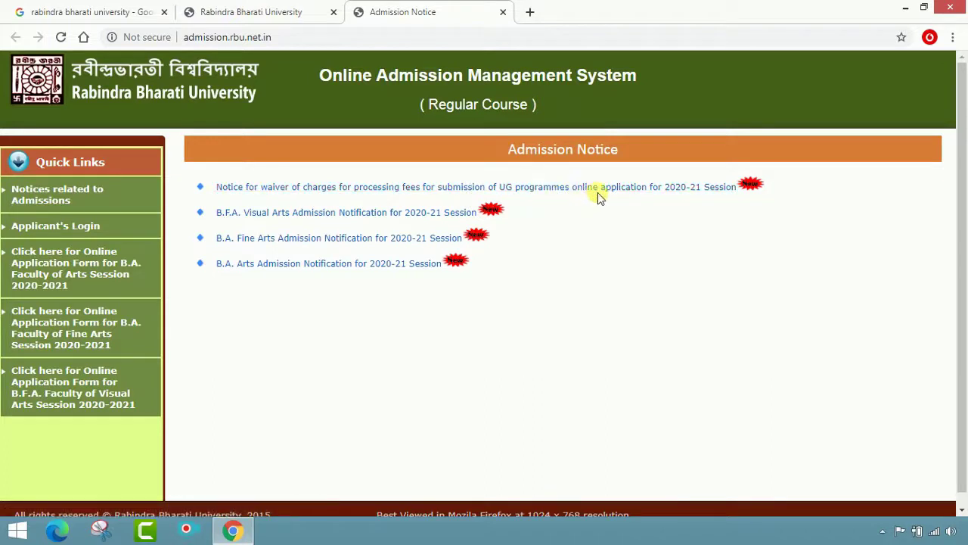
{"action": "left_click", "coordinate": [701, 189]}
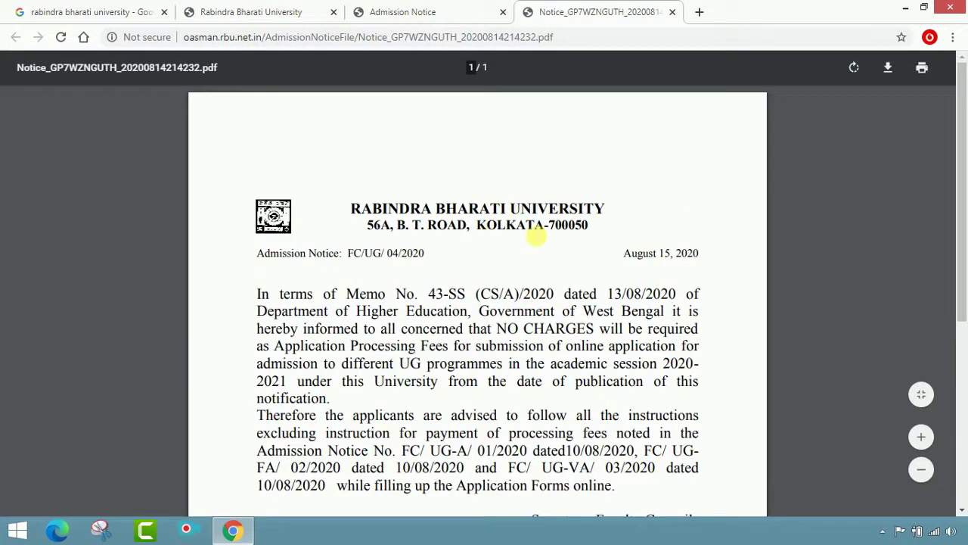
{"action": "scroll", "coordinate": [564, 236], "scroll_direction": "down", "scroll_amount": 1}
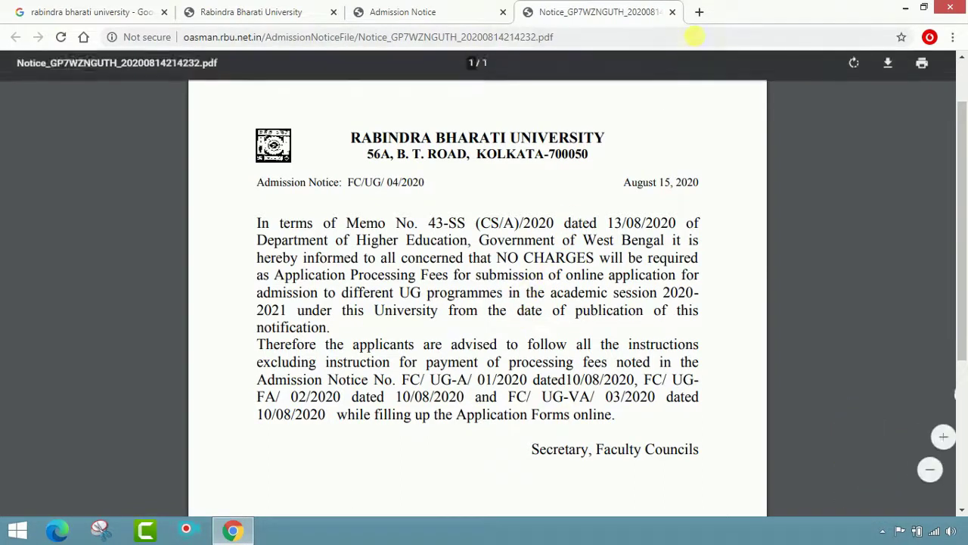
{"action": "left_click", "coordinate": [672, 13]}
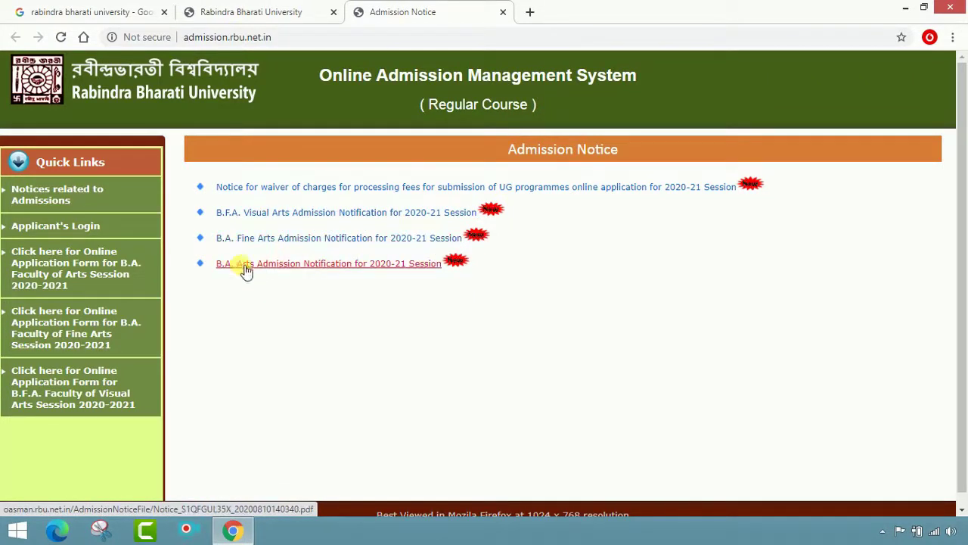
Open the B.A. Arts Admission Notification PDF and read down to page 3's Application Processing Fees
{"action": "left_click", "coordinate": [283, 265]}
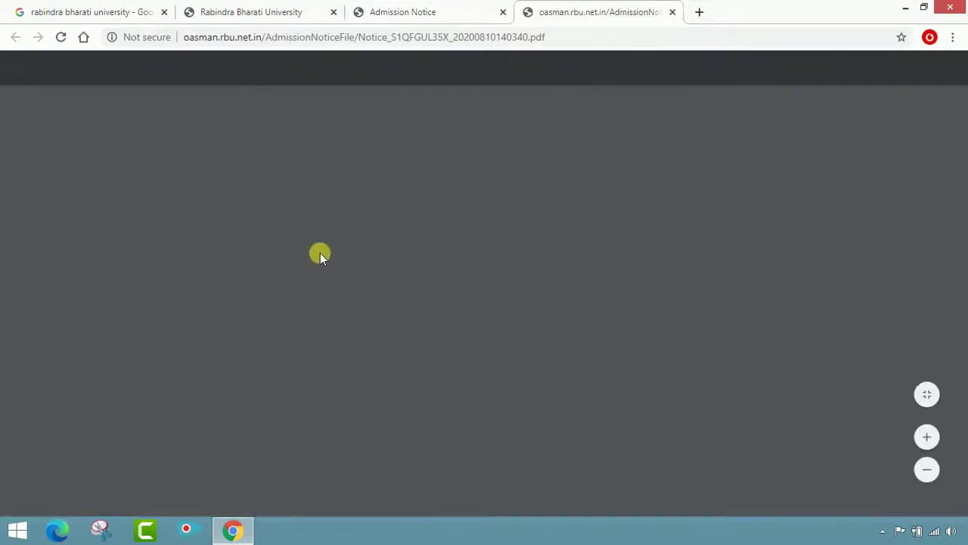
{"action": "scroll", "coordinate": [335, 253], "scroll_direction": "down", "scroll_amount": 2}
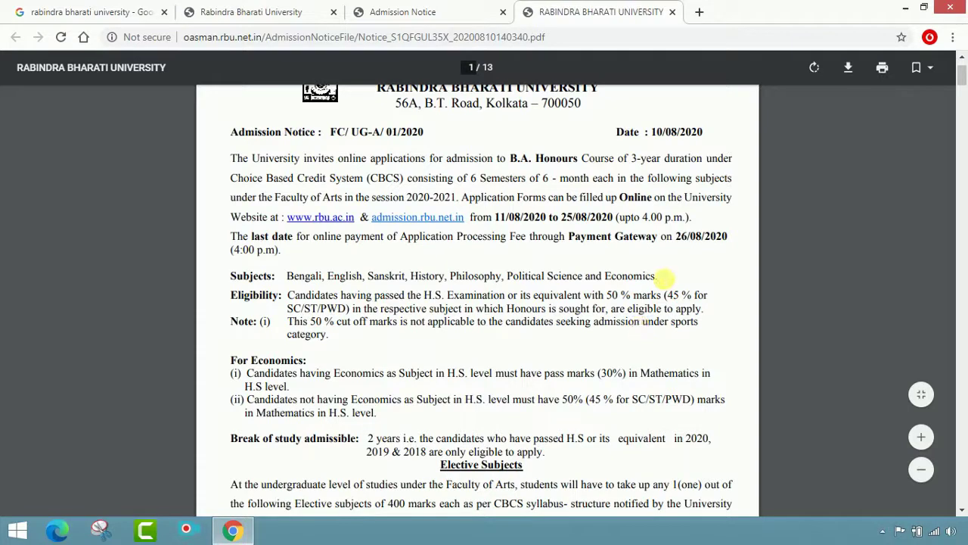
{"action": "scroll", "coordinate": [514, 360], "scroll_direction": "down", "scroll_amount": 2}
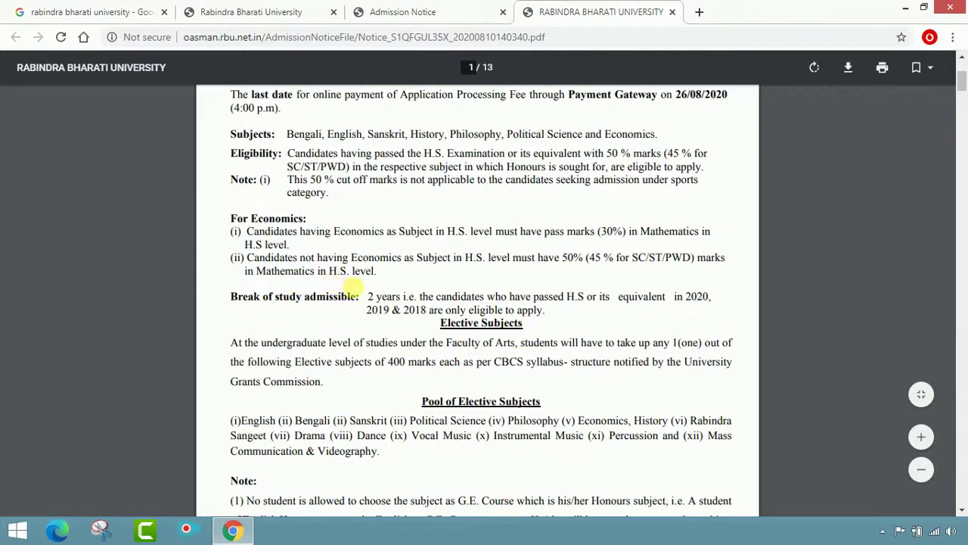
{"action": "scroll", "coordinate": [356, 295], "scroll_direction": "down", "scroll_amount": 2}
{"action": "scroll", "coordinate": [317, 257], "scroll_direction": "down", "scroll_amount": 1}
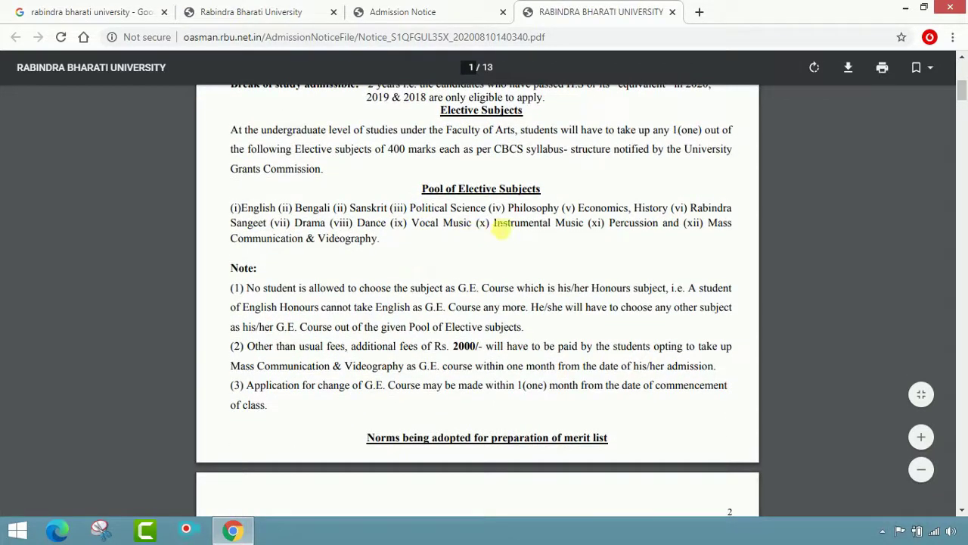
{"action": "scroll", "coordinate": [530, 317], "scroll_direction": "down", "scroll_amount": 2}
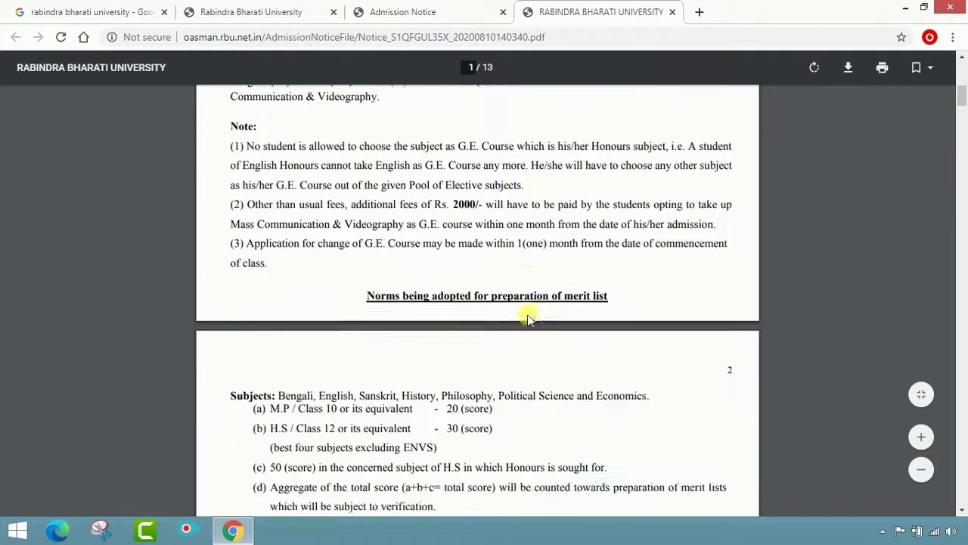
{"action": "scroll", "coordinate": [532, 314], "scroll_direction": "down", "scroll_amount": 2}
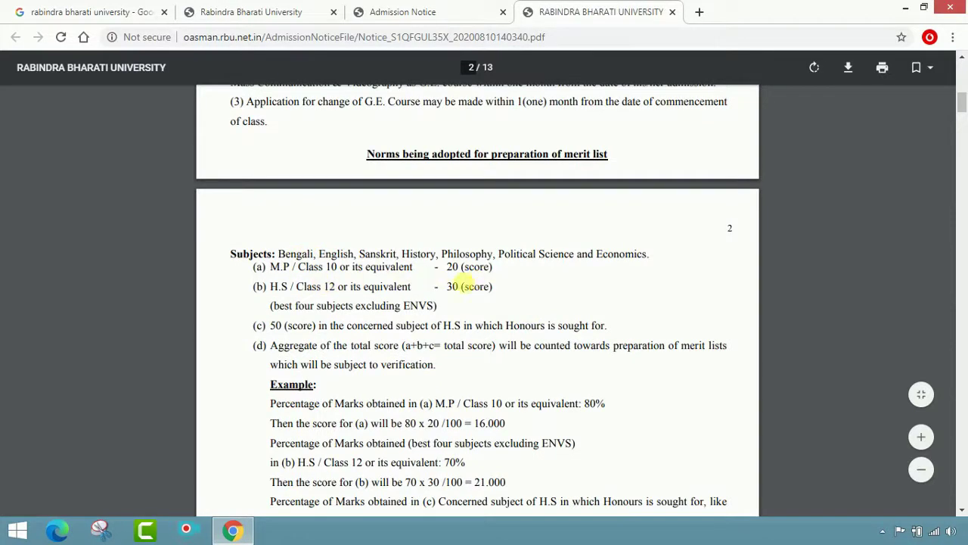
{"action": "scroll", "coordinate": [469, 297], "scroll_direction": "down", "scroll_amount": 3}
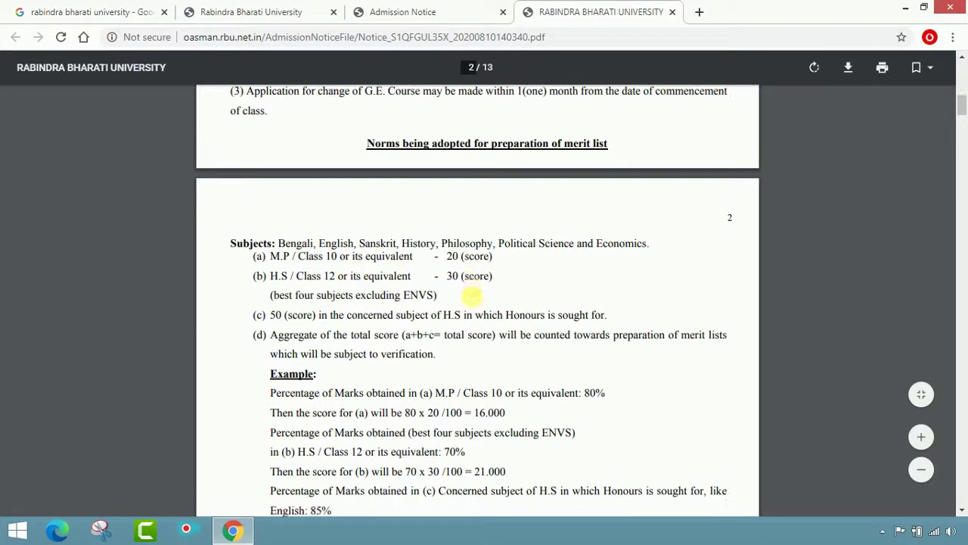
{"action": "scroll", "coordinate": [310, 289], "scroll_direction": "down", "scroll_amount": 3}
{"action": "scroll", "coordinate": [359, 312], "scroll_direction": "down", "scroll_amount": 3}
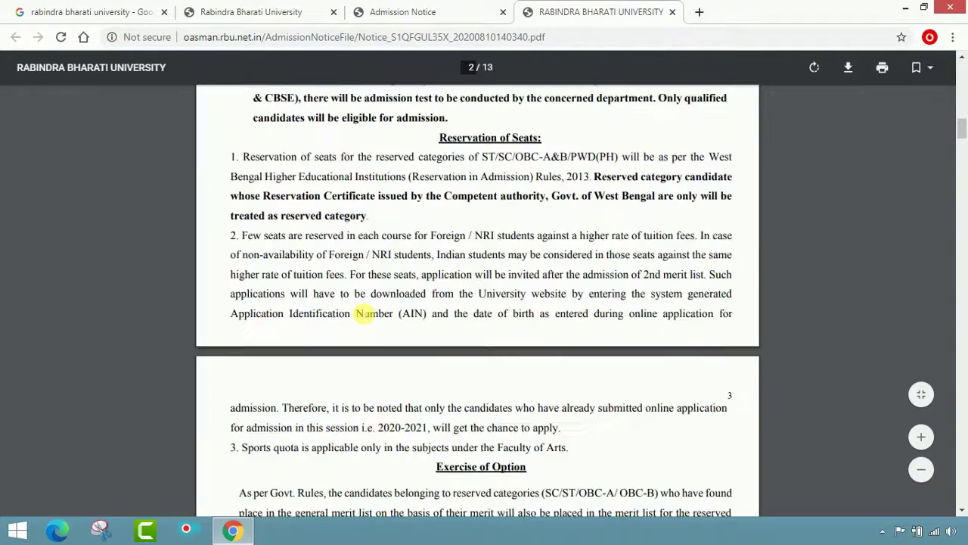
{"action": "scroll", "coordinate": [364, 313], "scroll_direction": "down", "scroll_amount": 5}
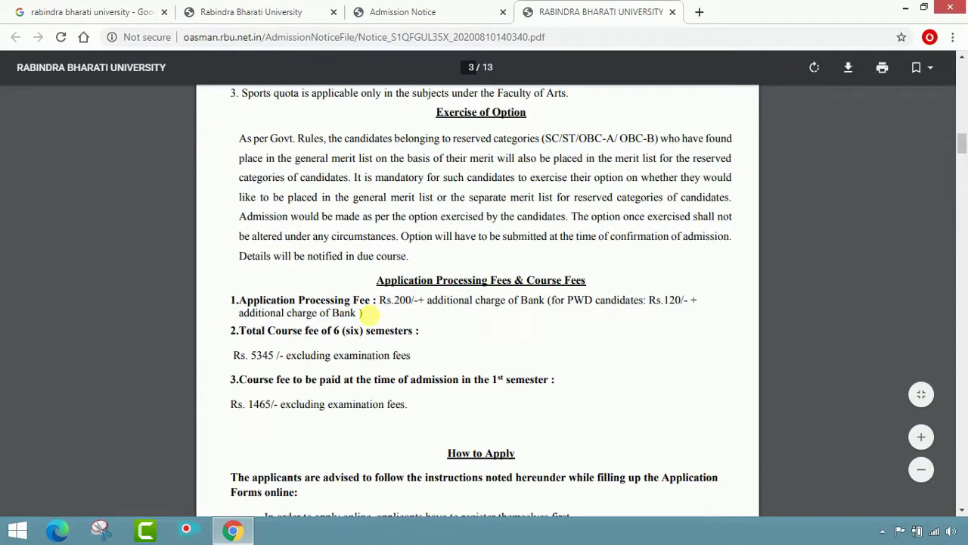
{"action": "scroll", "coordinate": [368, 312], "scroll_direction": "up", "scroll_amount": 3}
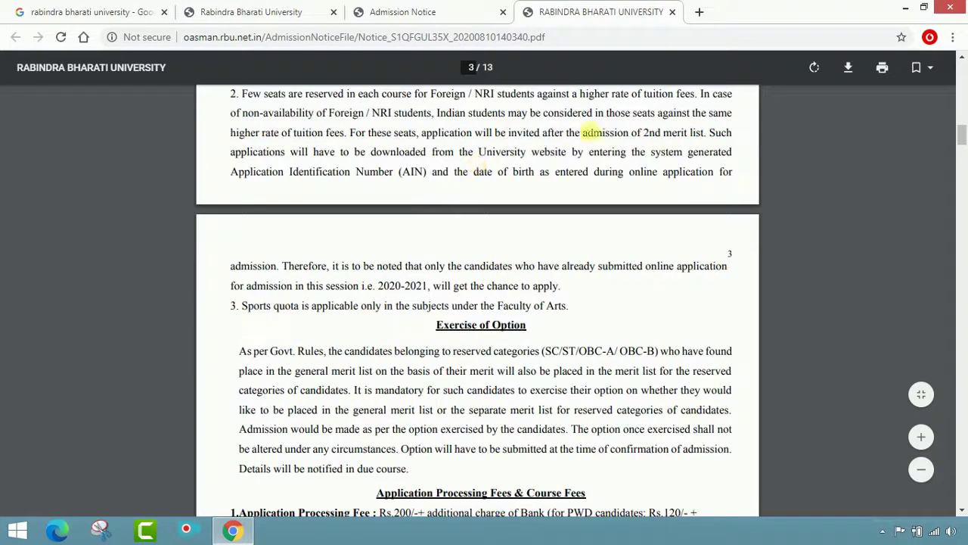
Close the notification PDF and follow 'Register now' from the Login page
{"action": "left_click", "coordinate": [673, 12]}
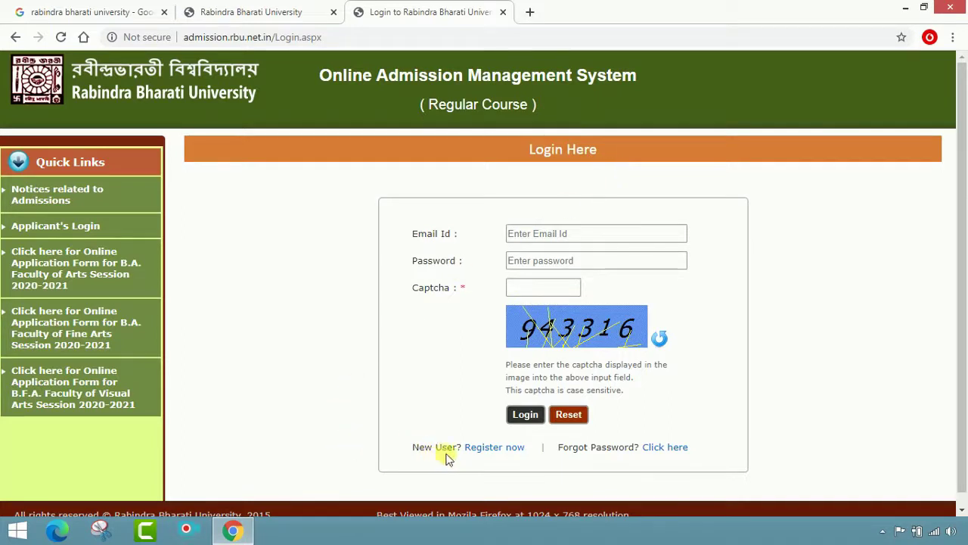
{"action": "left_click", "coordinate": [503, 448]}
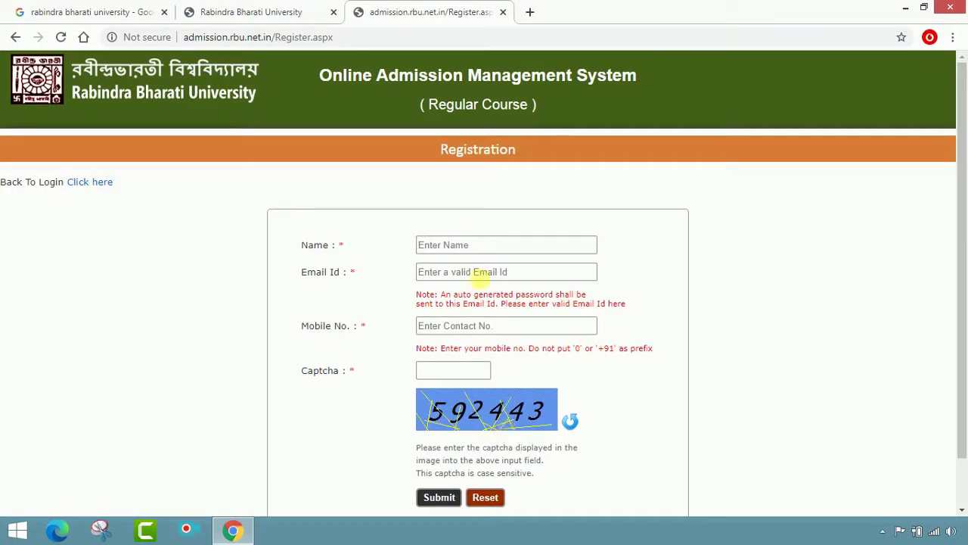
Fill in the applicant's name, e-mail address, mobile number and displayed captcha, then submit the registration
{"action": "left_click", "coordinate": [463, 245]}
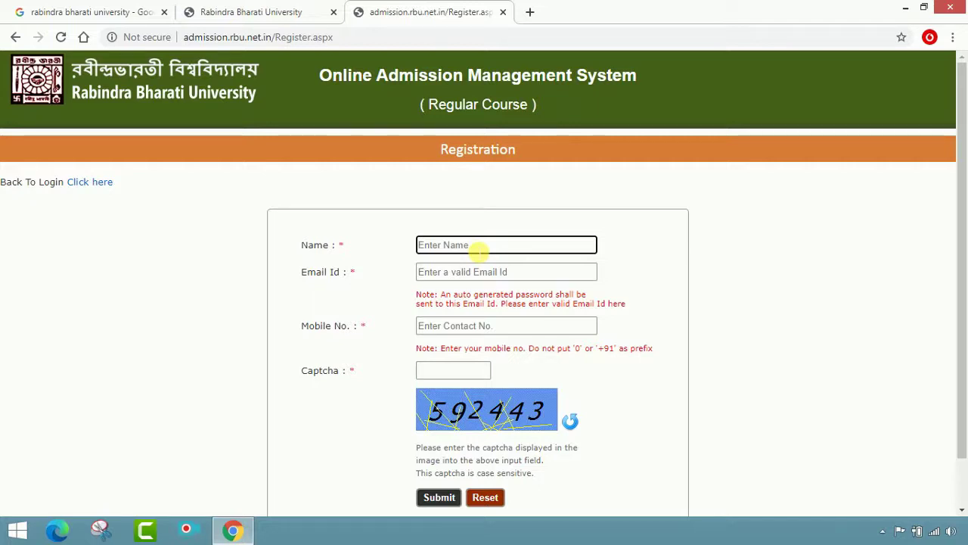
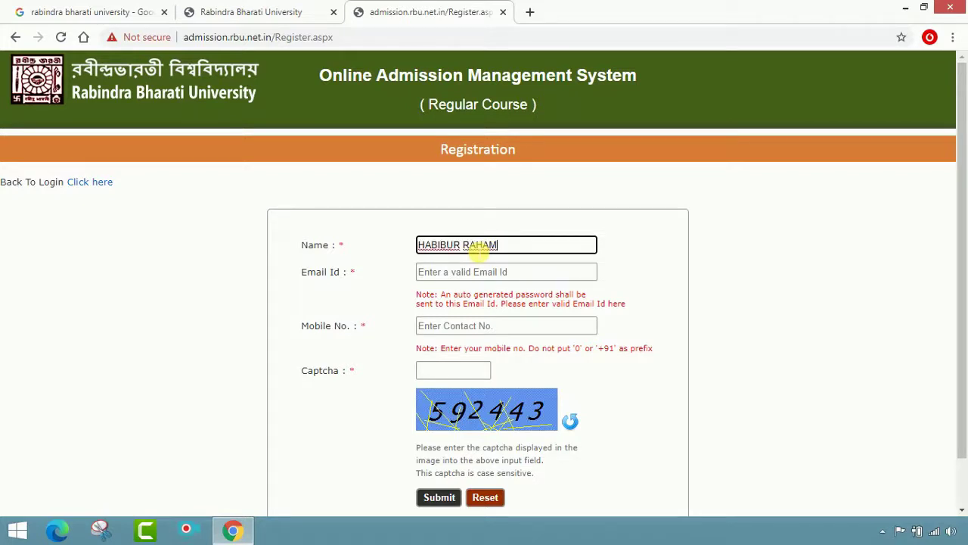
{"action": "left_click", "coordinate": [492, 272]}
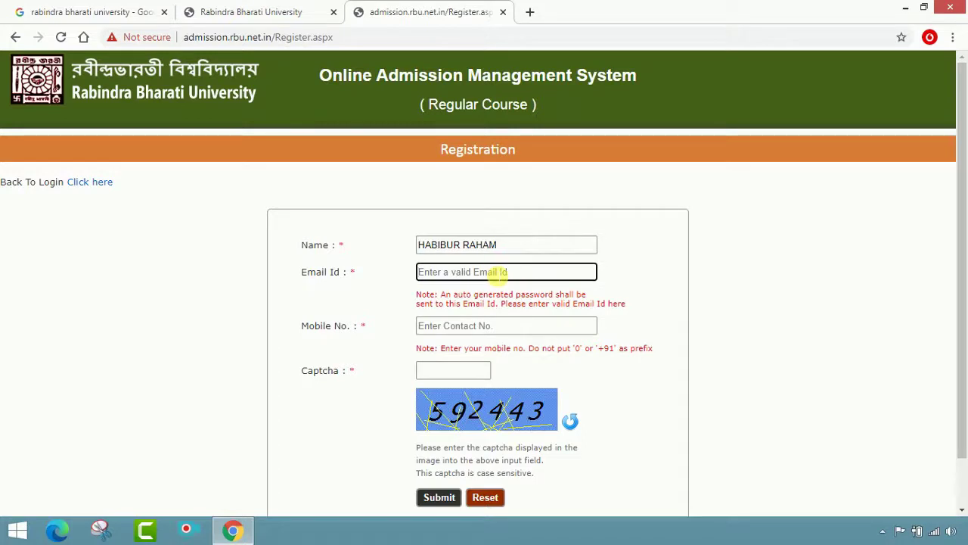
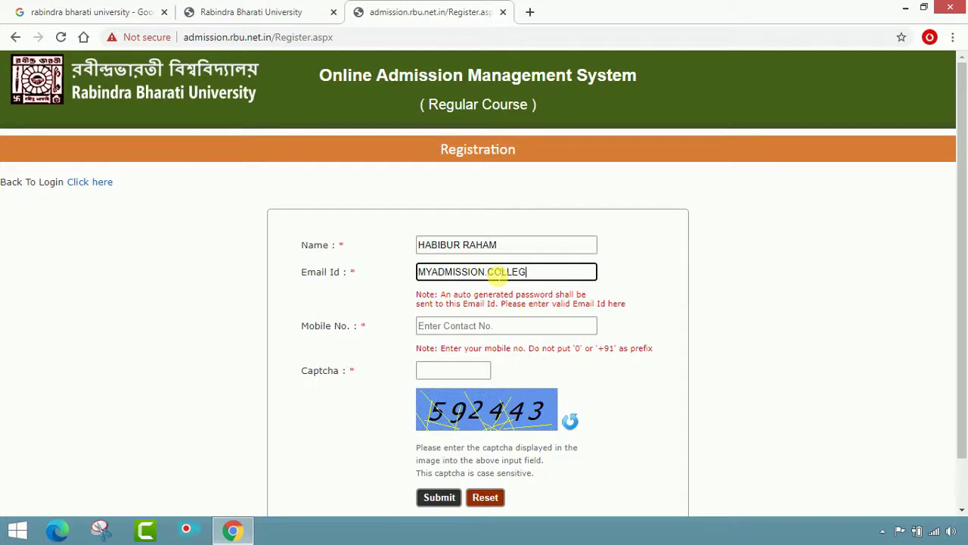
{"action": "left_click", "coordinate": [493, 338]}
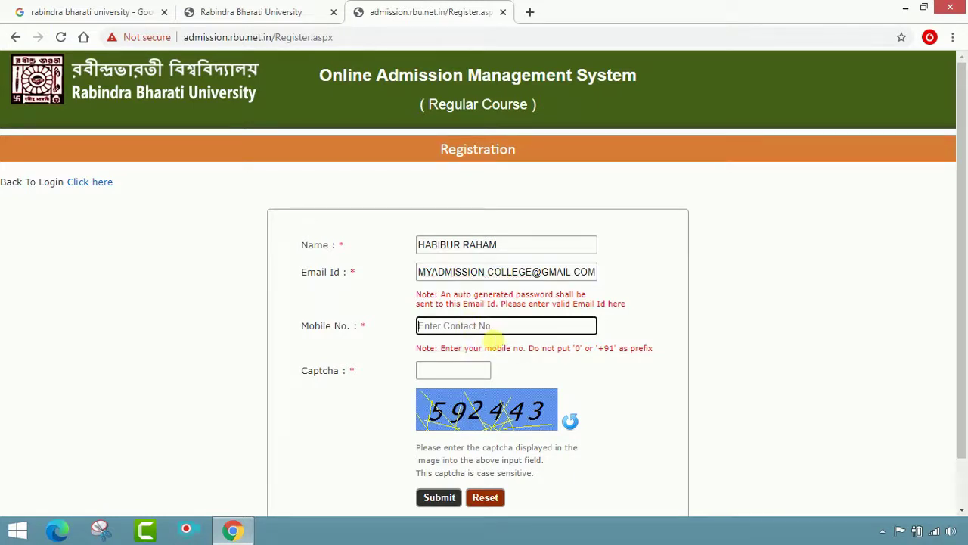
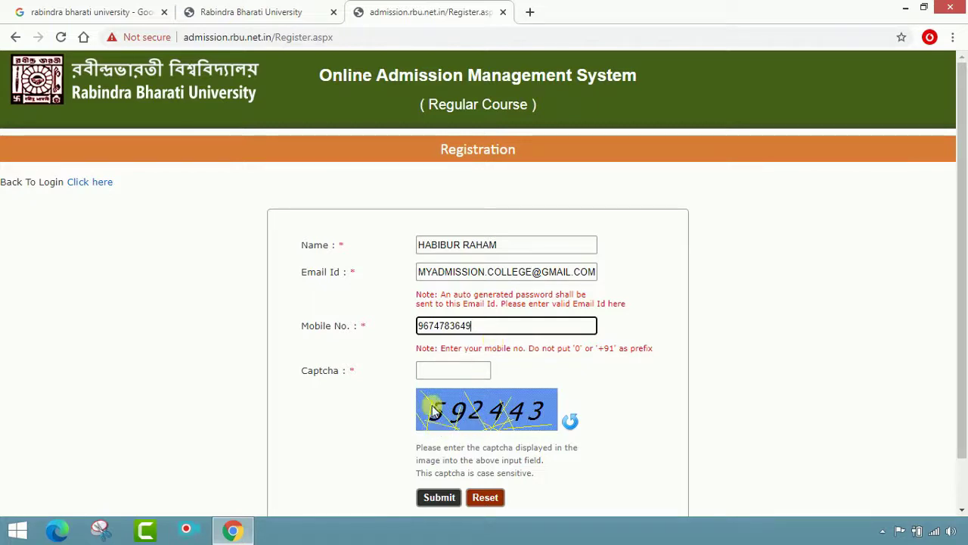
{"action": "left_click", "coordinate": [452, 374]}
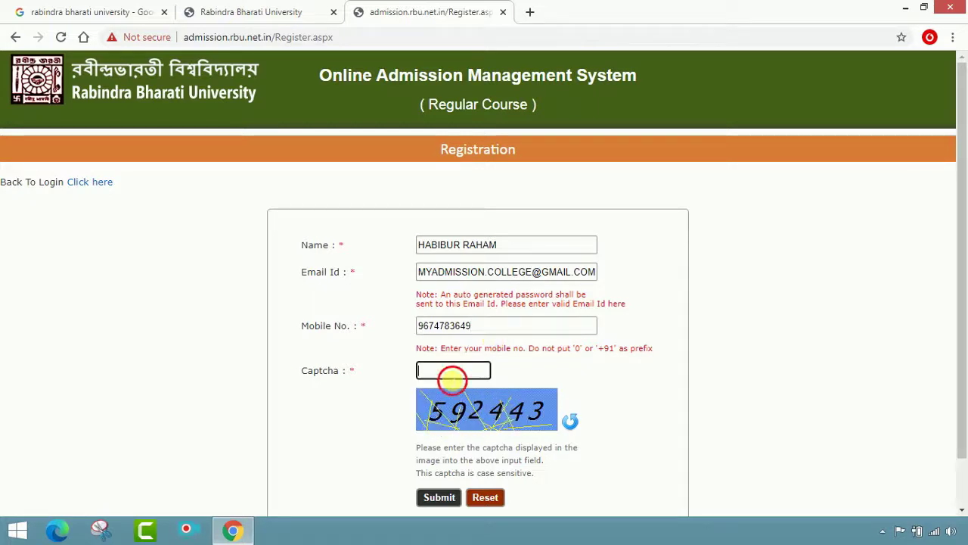
{"action": "type", "text": "59"}
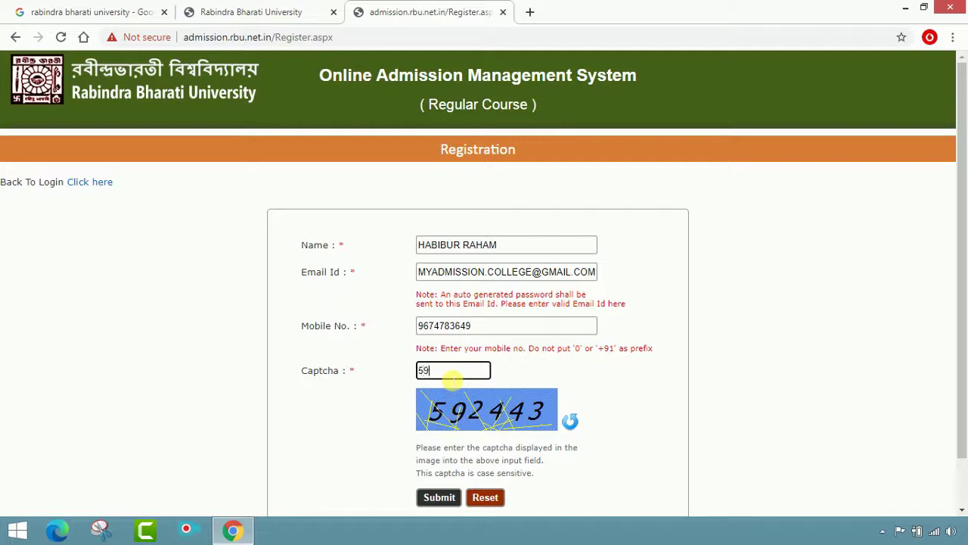
{"action": "type", "text": "2443"}
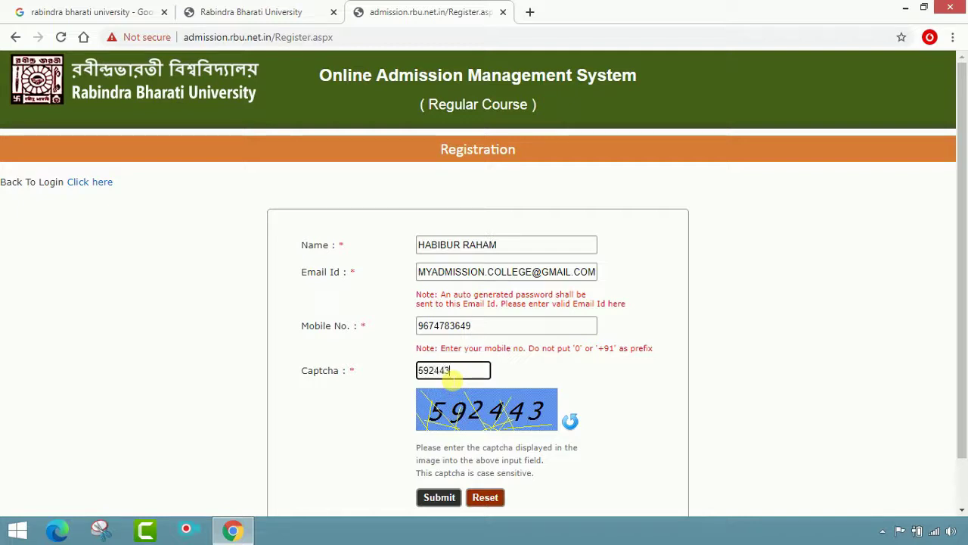
{"action": "left_click", "coordinate": [440, 500]}
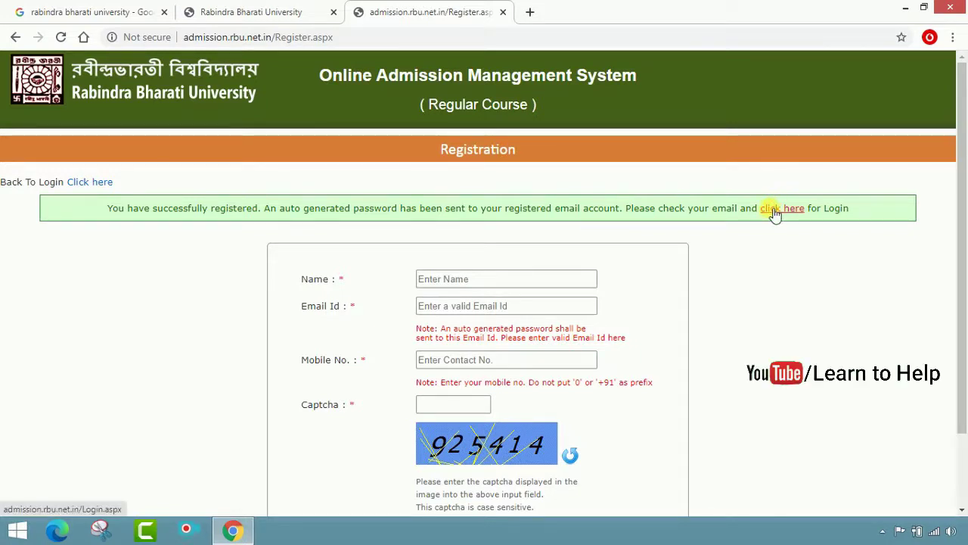
On the Login page, enter the registered e-mail, the emailed password and the captcha, and log in
{"action": "left_click", "coordinate": [774, 208]}
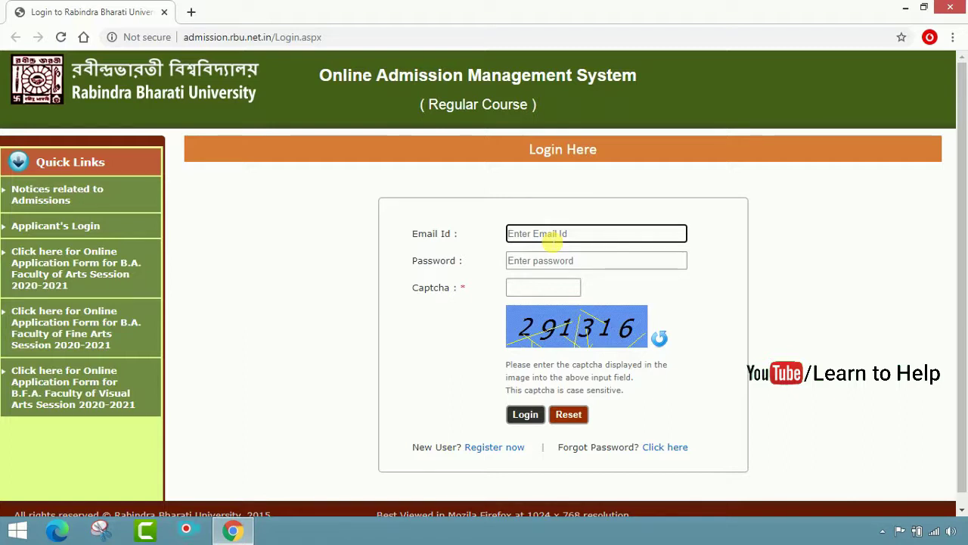
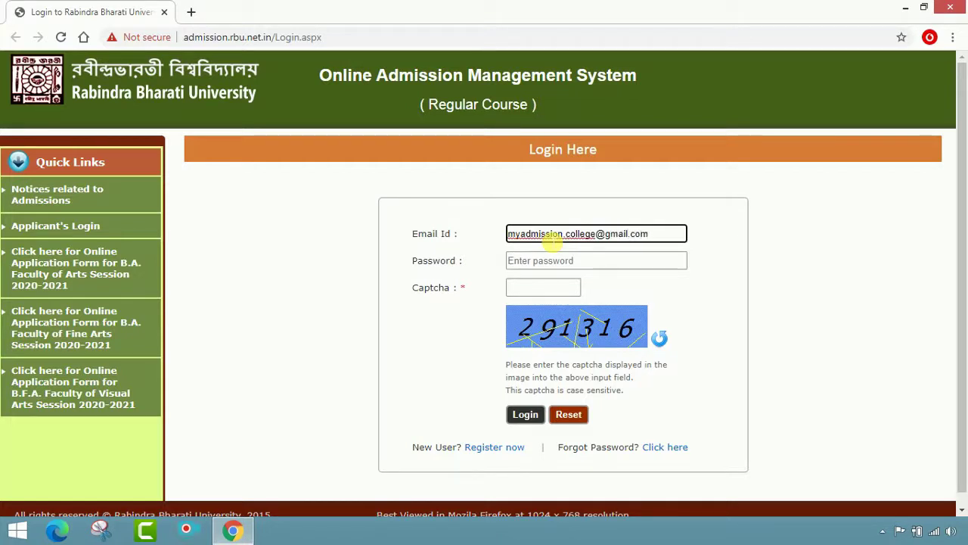
{"action": "left_click", "coordinate": [575, 263]}
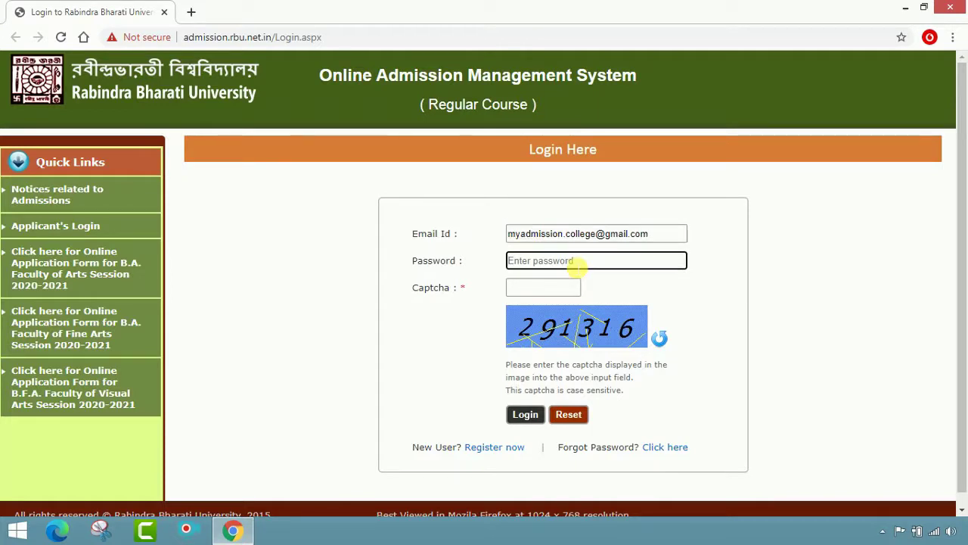
{"action": "type", "text": "••••••"}
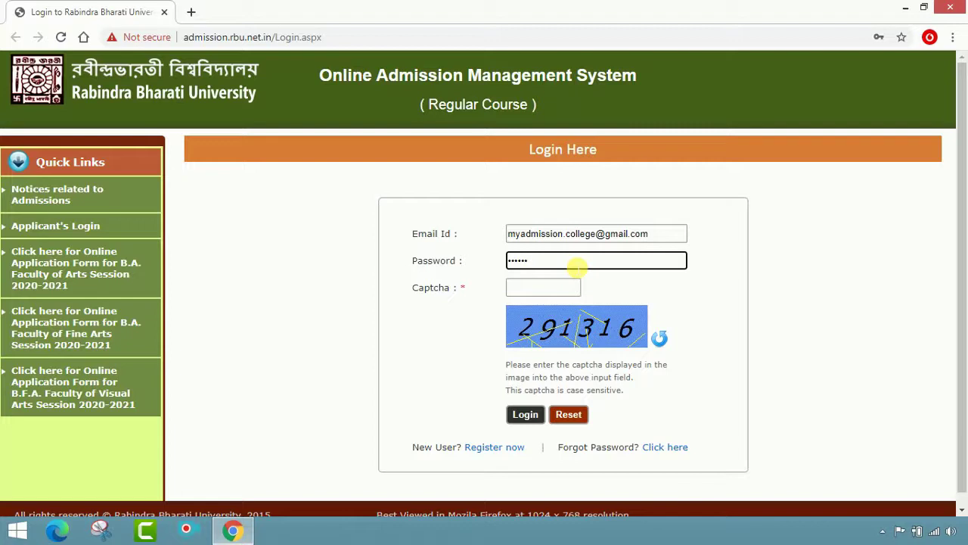
{"action": "left_click", "coordinate": [561, 288]}
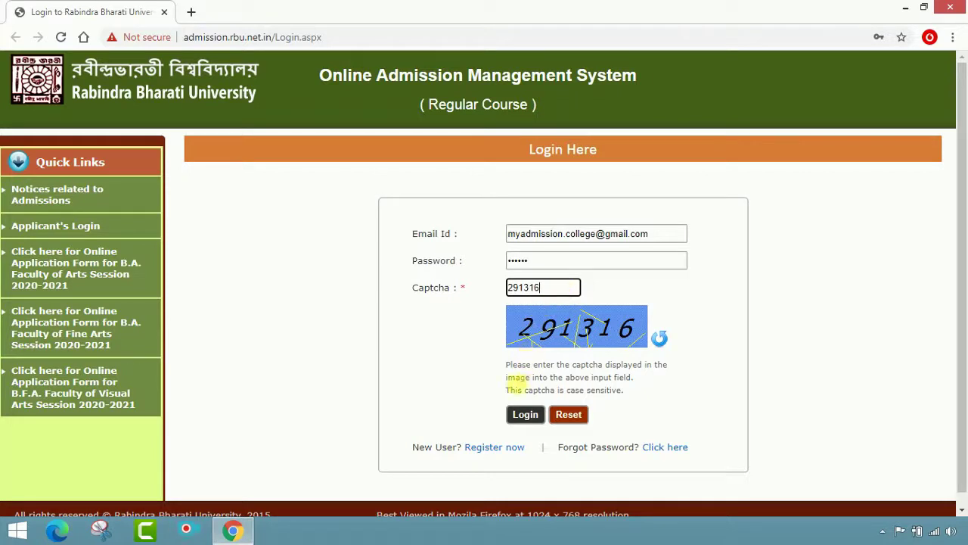
{"action": "left_click", "coordinate": [526, 415]}
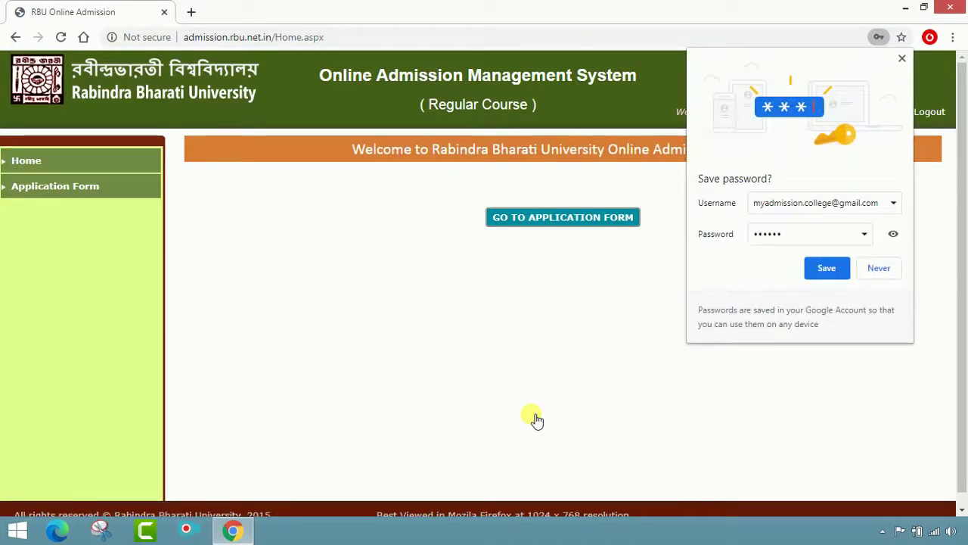
Refuse Chrome's password saving, reload the home page and go to the application form
{"action": "left_click", "coordinate": [876, 267]}
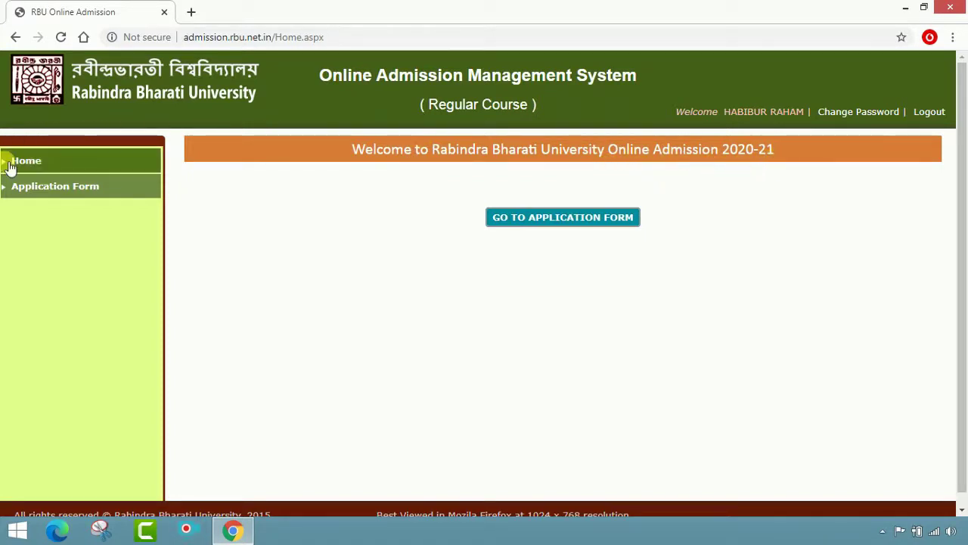
{"action": "left_click", "coordinate": [62, 163]}
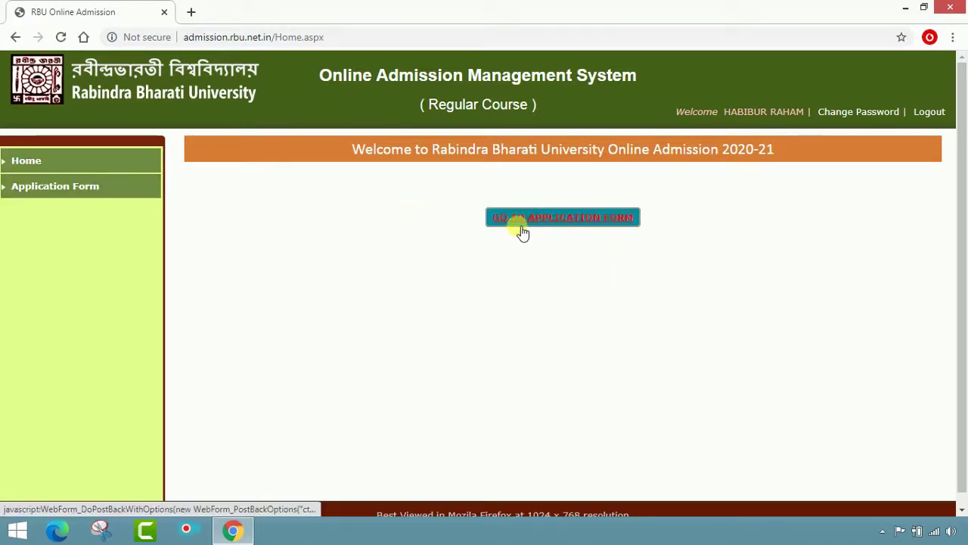
{"action": "left_click", "coordinate": [602, 225]}
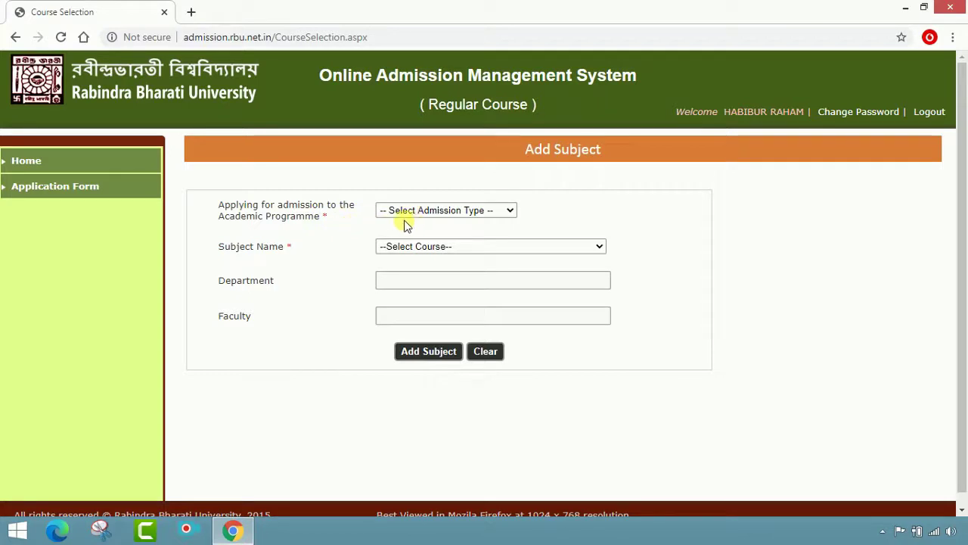
Choose the B. A. (Hons.) programme with subject B. A. (Hons.) in English and add it
{"action": "left_click", "coordinate": [499, 212]}
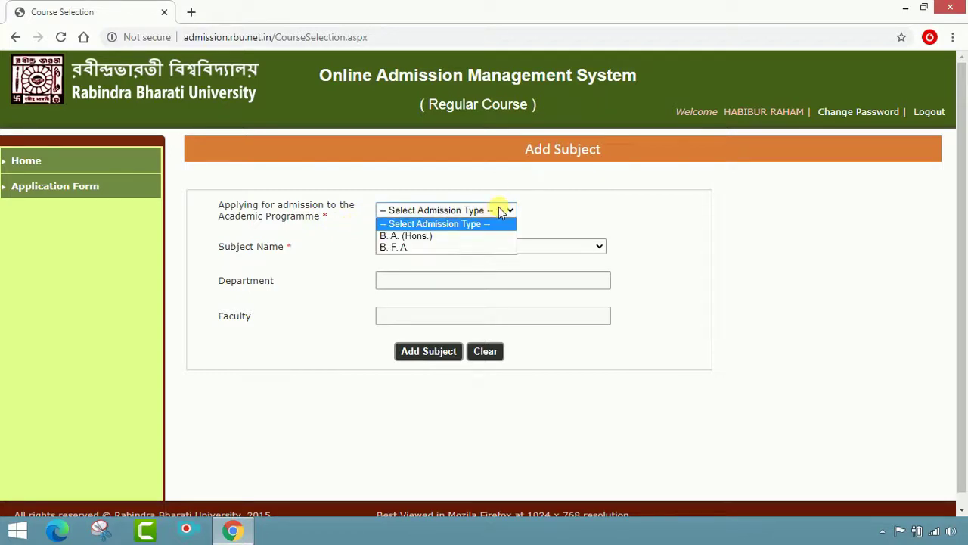
{"action": "left_click", "coordinate": [463, 236]}
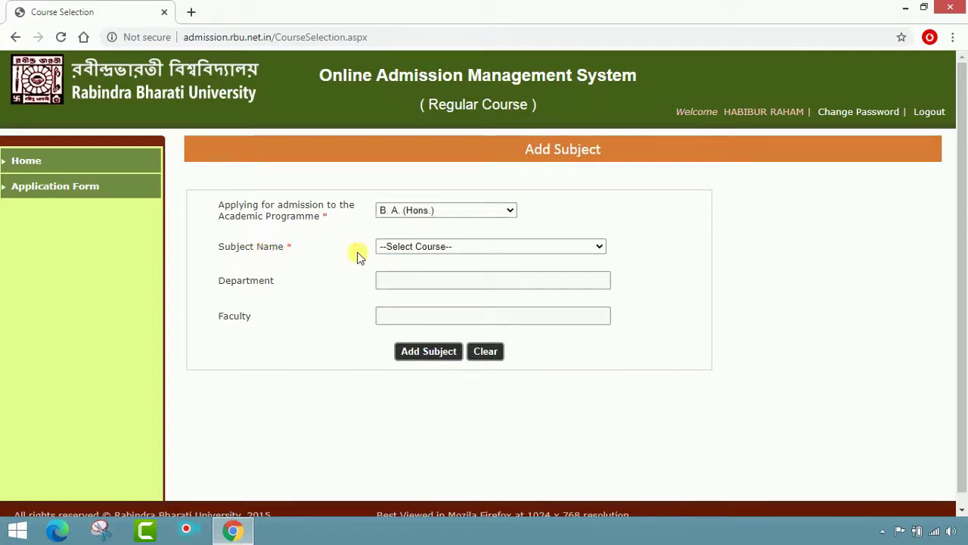
{"action": "left_click", "coordinate": [601, 247]}
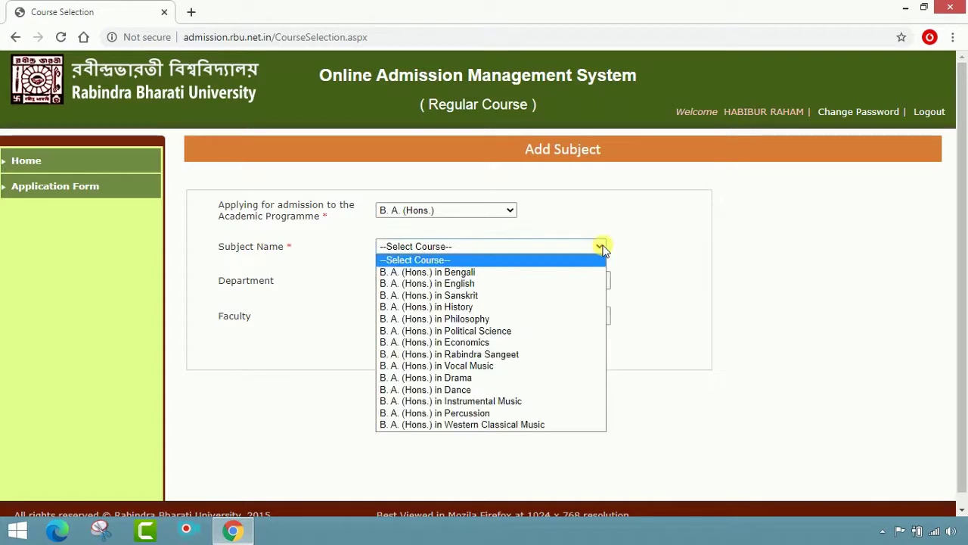
{"action": "left_click", "coordinate": [560, 284]}
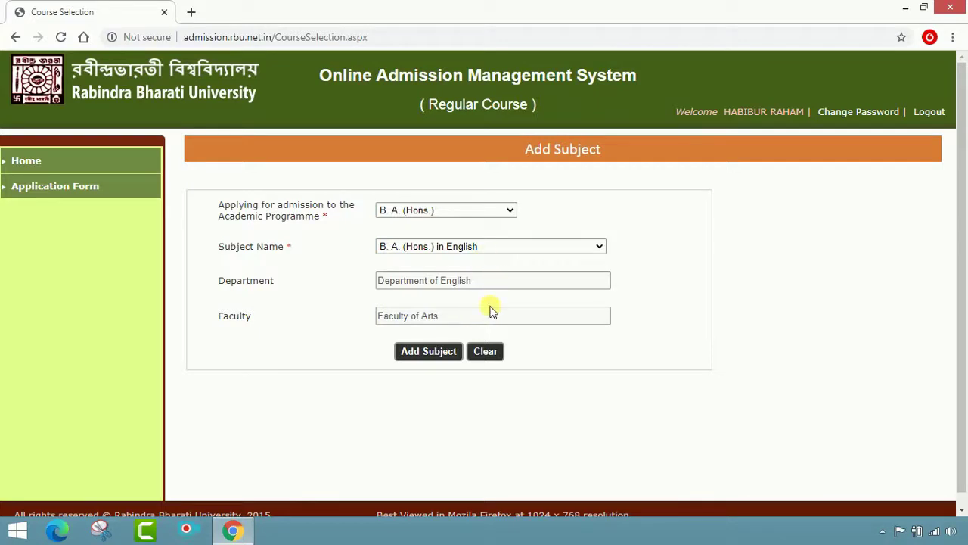
{"action": "left_click", "coordinate": [429, 352]}
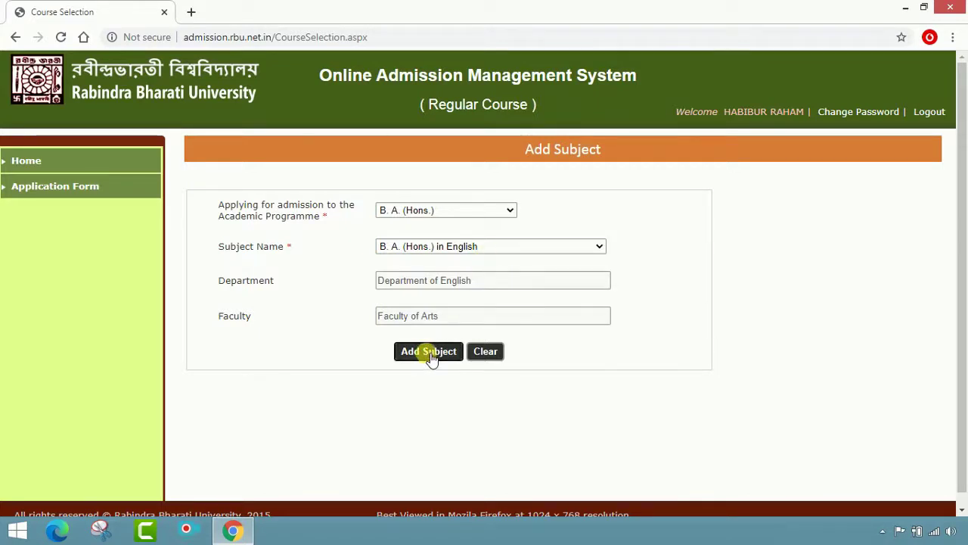
{"action": "scroll", "coordinate": [655, 376], "scroll_direction": "down", "scroll_amount": 1}
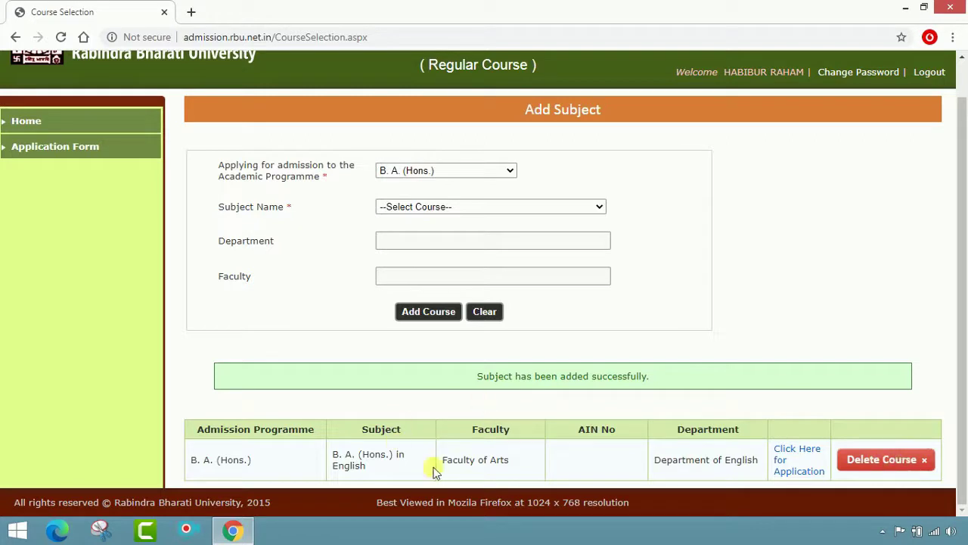
Start the English application and set Indian nationality, General category, 2020 passing year, no PH or sports quota
{"action": "left_click", "coordinate": [793, 475]}
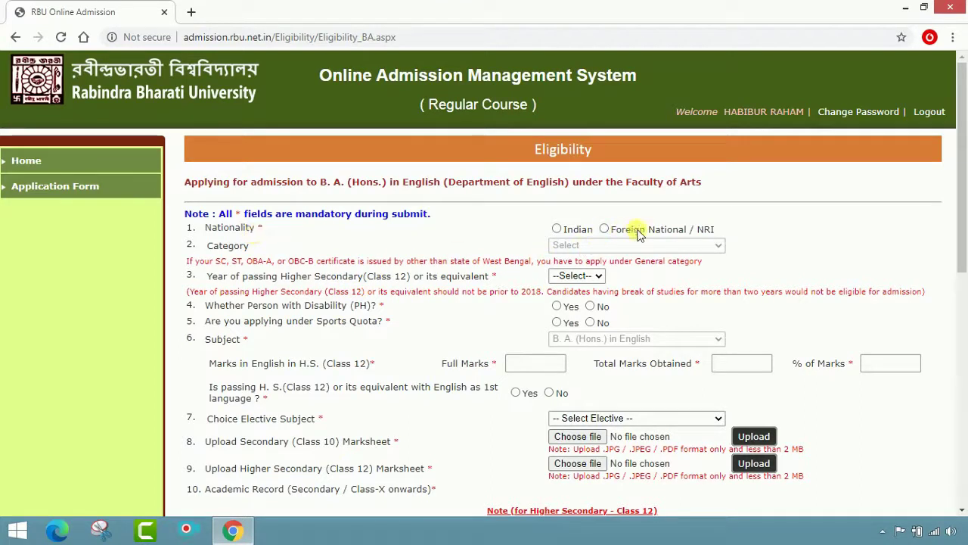
{"action": "left_click", "coordinate": [556, 228]}
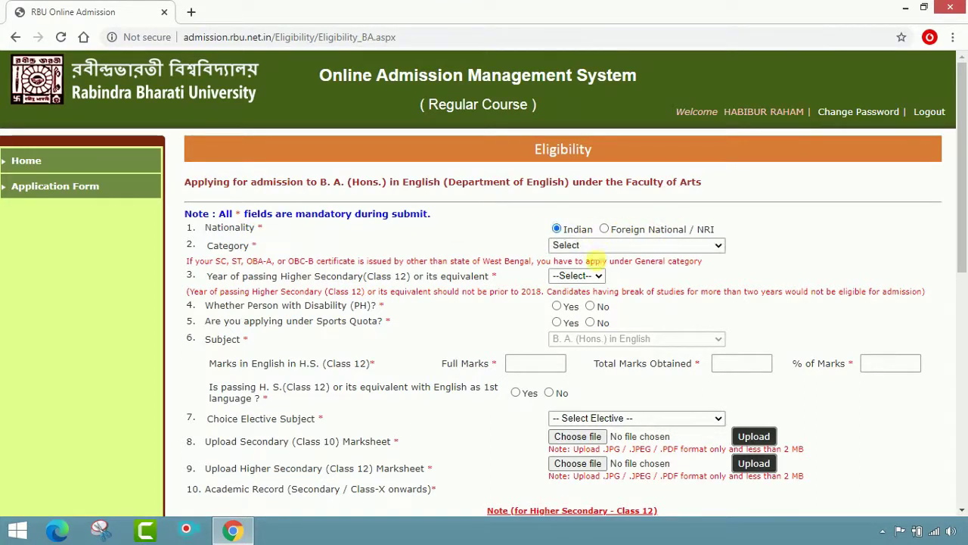
{"action": "left_click", "coordinate": [643, 248]}
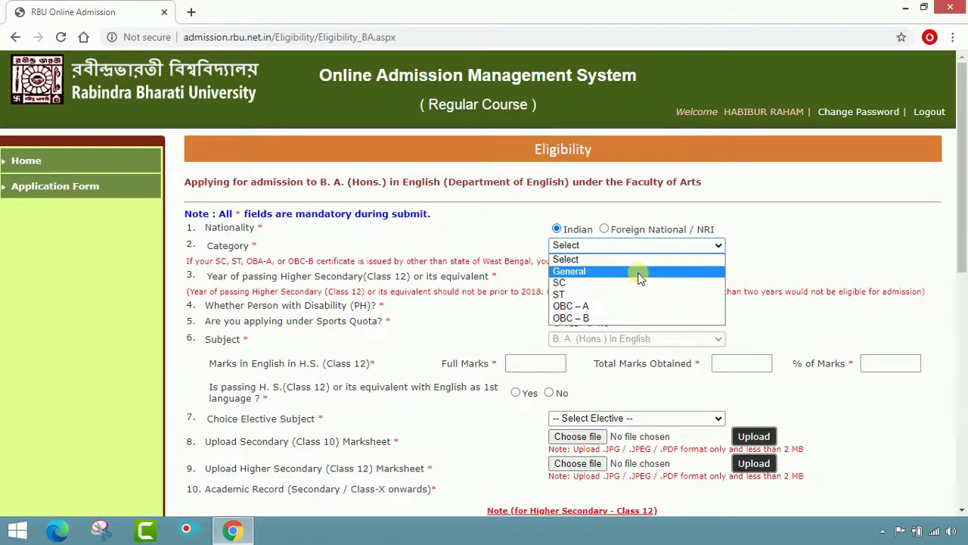
{"action": "left_click", "coordinate": [639, 273]}
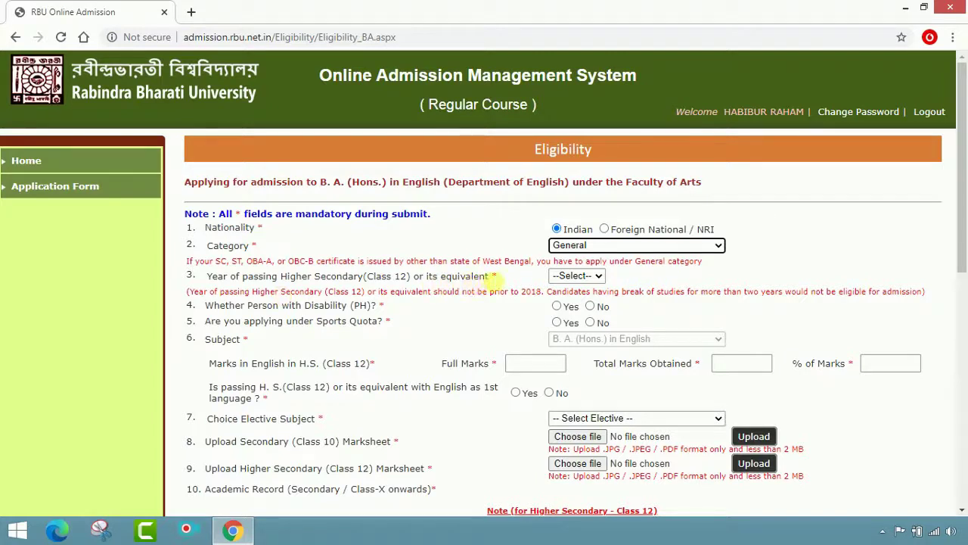
{"action": "left_click", "coordinate": [573, 275]}
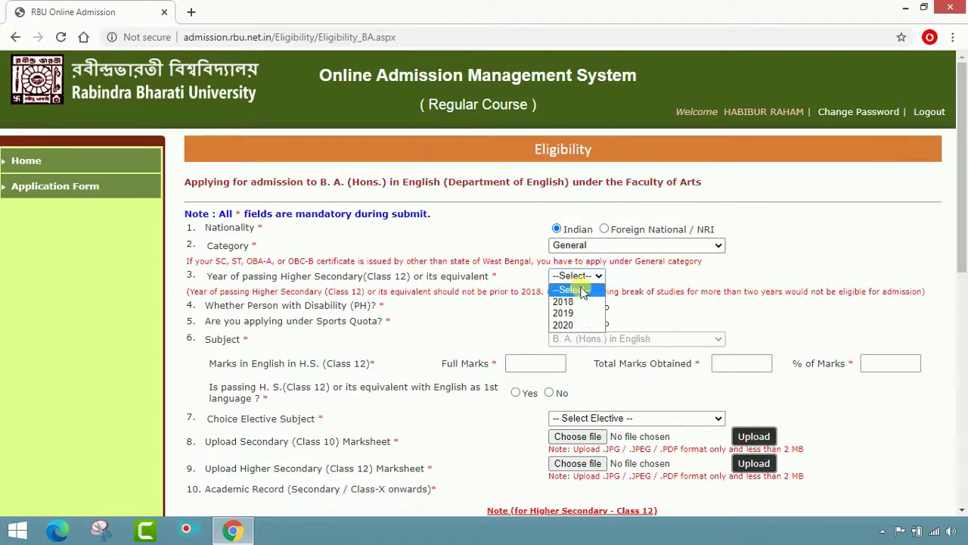
{"action": "left_click", "coordinate": [576, 324]}
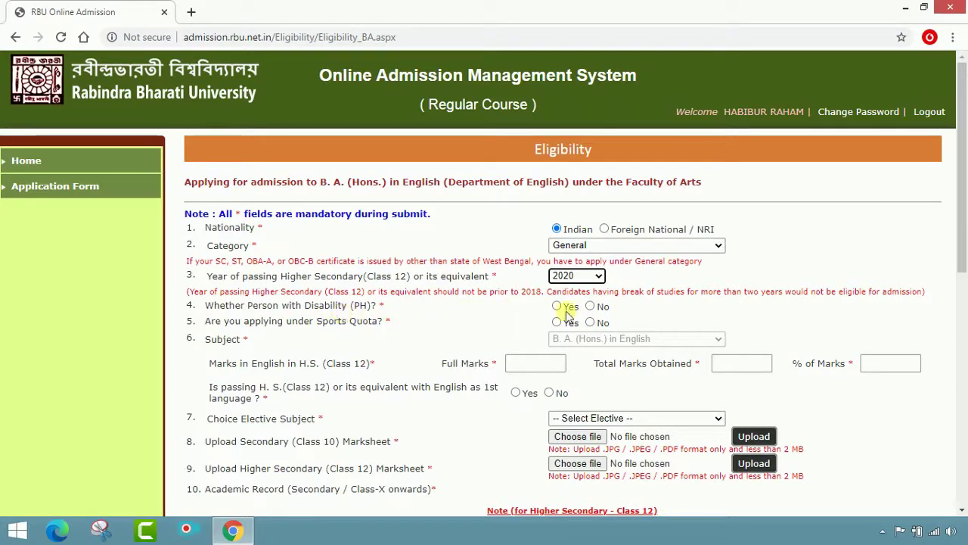
{"action": "left_click", "coordinate": [591, 314]}
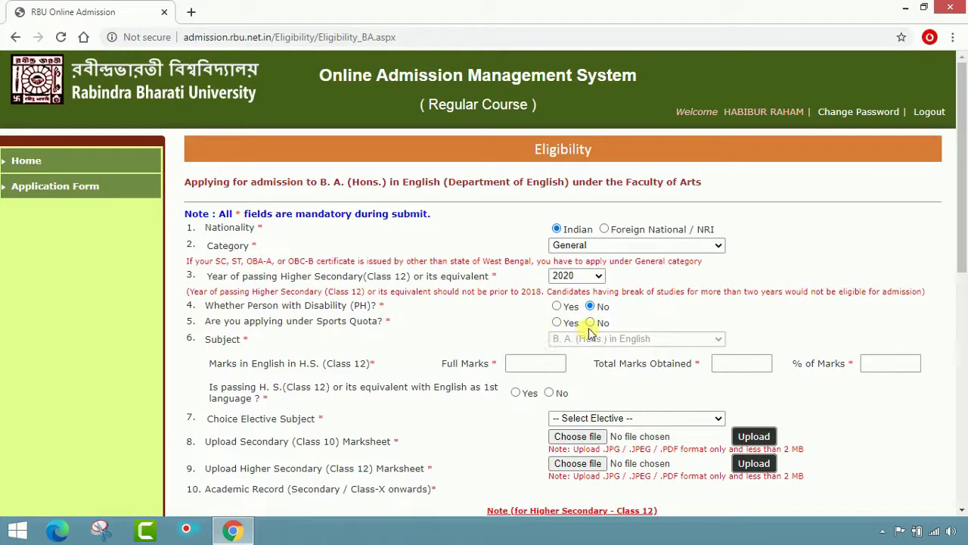
{"action": "left_click", "coordinate": [590, 323]}
{"action": "scroll", "coordinate": [674, 314], "scroll_direction": "down", "scroll_amount": 1}
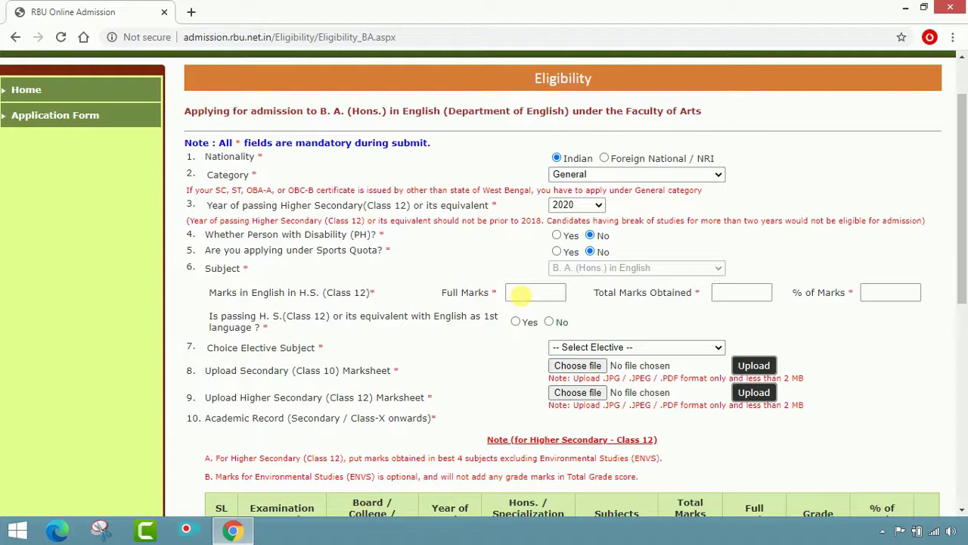
Enter English marks 76 of 100, mark English not first language, pick Philosophy elective, then browse for the marksheet
{"action": "left_click", "coordinate": [522, 300]}
{"action": "type", "text": "100"}
{"action": "left_click", "coordinate": [734, 298]}
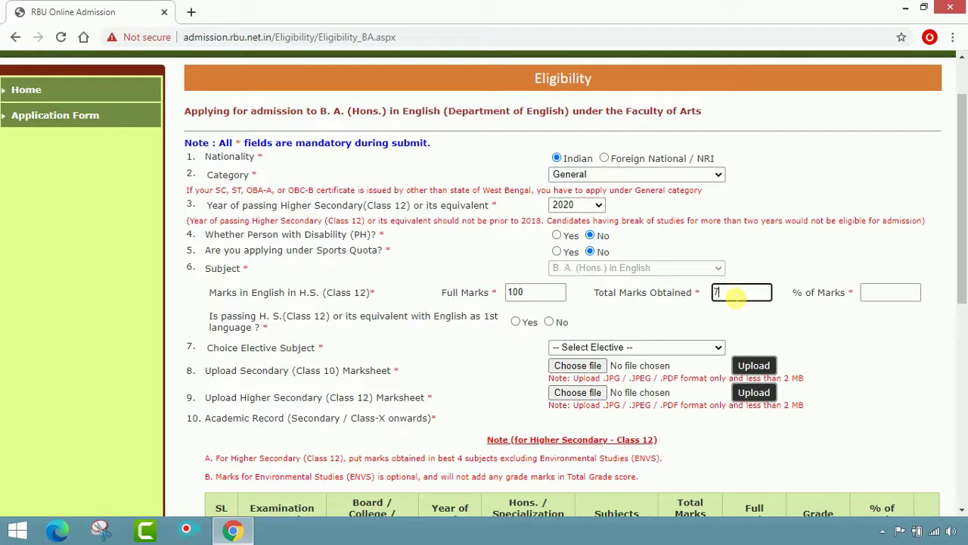
{"action": "type", "text": "76"}
{"action": "left_click", "coordinate": [891, 294]}
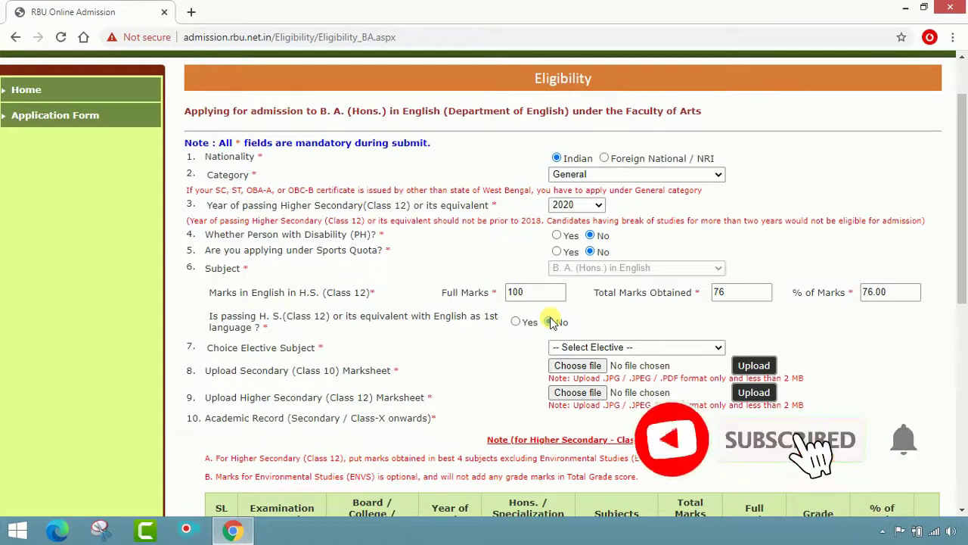
{"action": "left_click", "coordinate": [552, 322]}
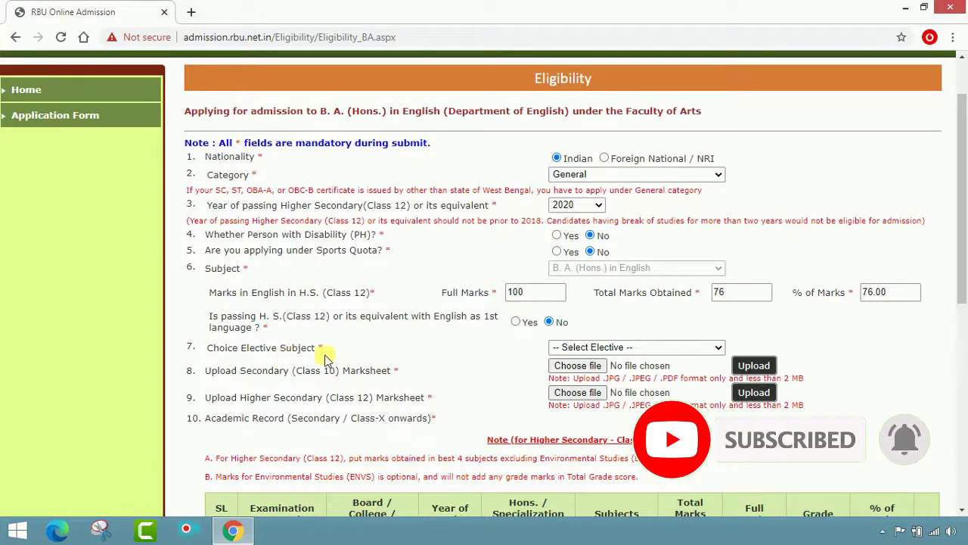
{"action": "left_click", "coordinate": [714, 348]}
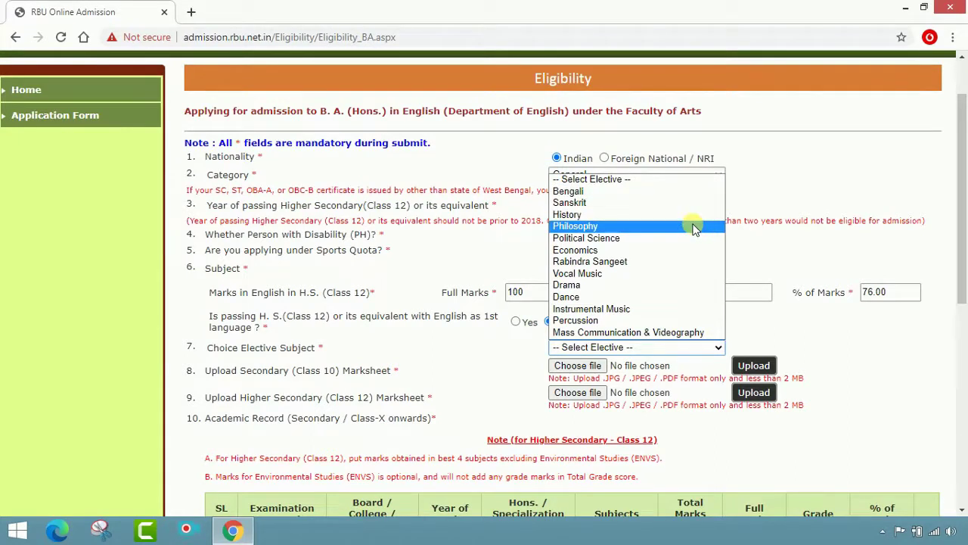
{"action": "left_click", "coordinate": [694, 228]}
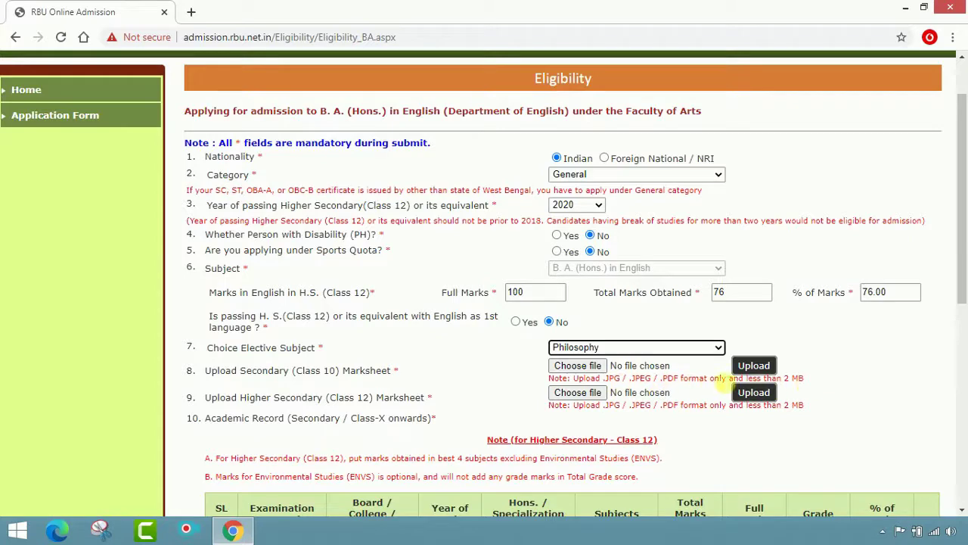
{"action": "left_click", "coordinate": [594, 369]}
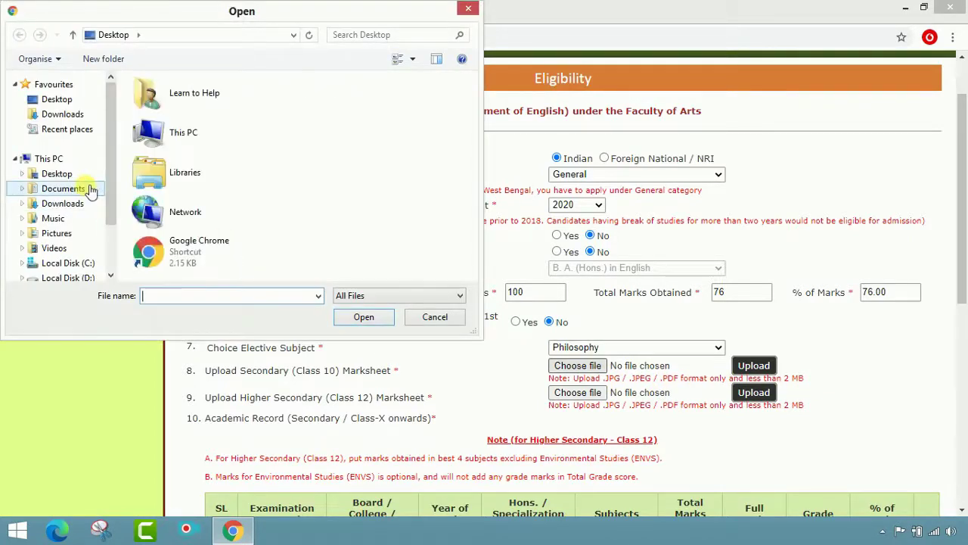
Upload the MP Marksheet image from Documents > HR as the Class 10 marksheet
{"action": "left_click", "coordinate": [89, 189]}
{"action": "double_click", "coordinate": [201, 130]}
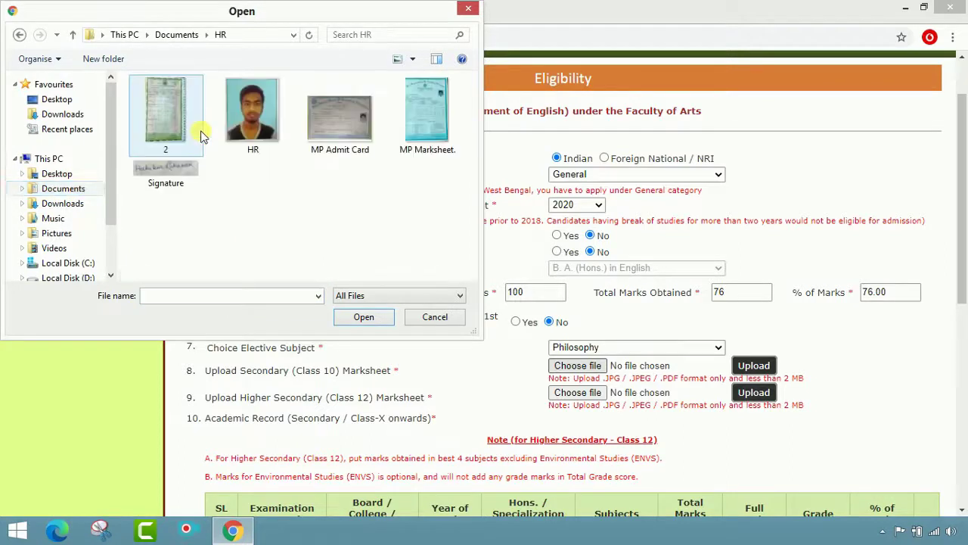
{"action": "left_click", "coordinate": [438, 133]}
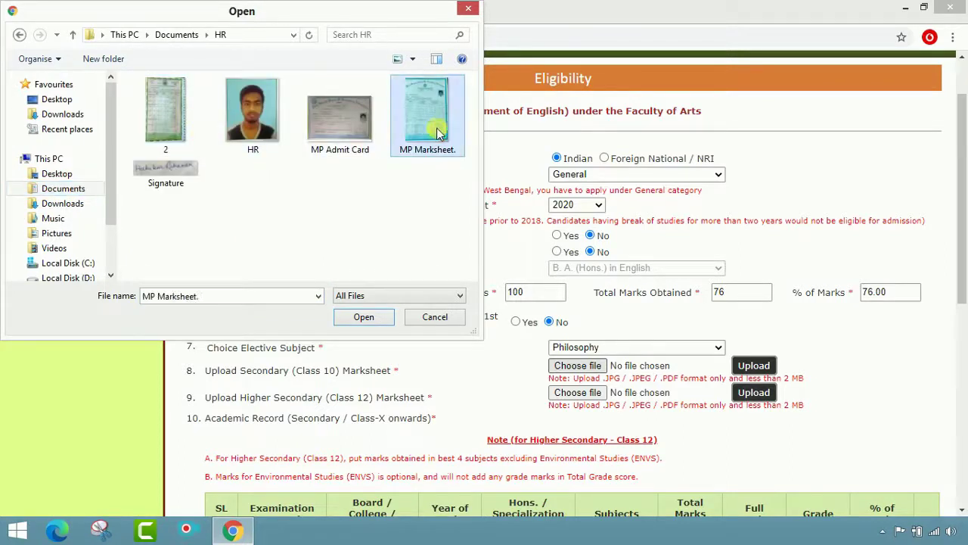
{"action": "left_click", "coordinate": [362, 316]}
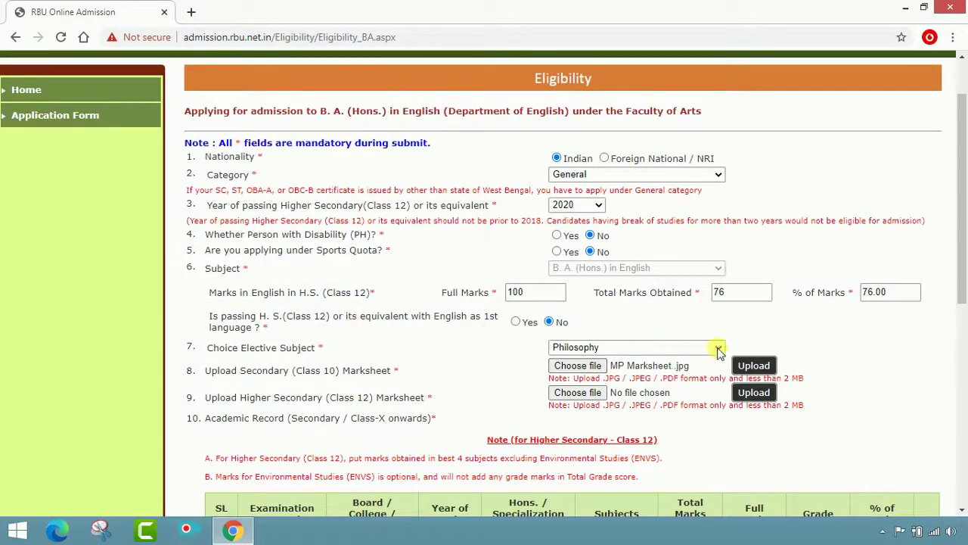
{"action": "left_click", "coordinate": [753, 365]}
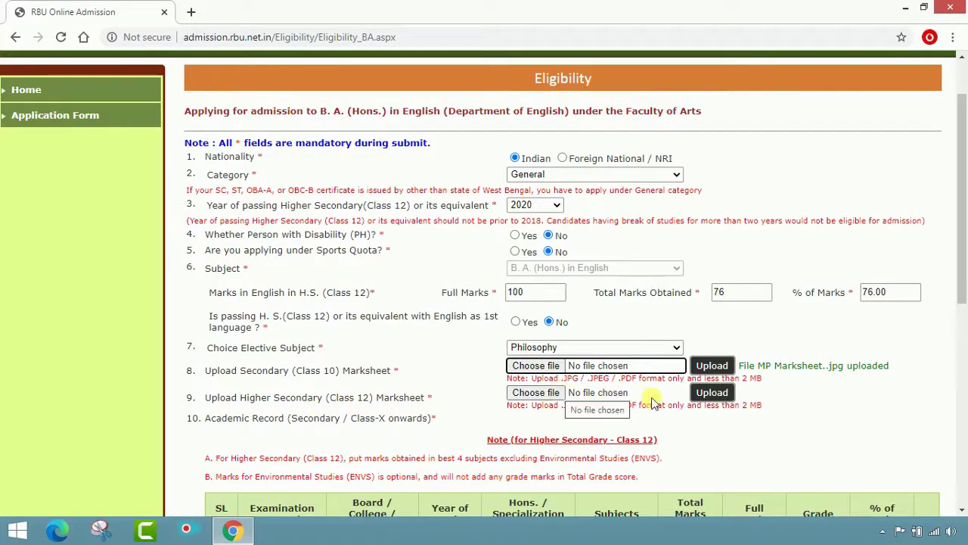
Upload image 2 as the Class 12 marksheet
{"action": "left_click", "coordinate": [536, 394]}
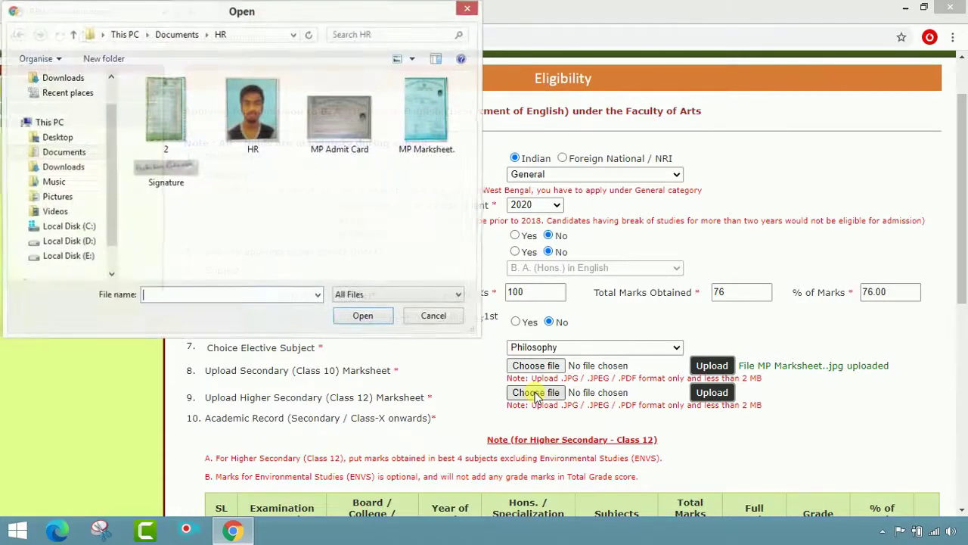
{"action": "left_click", "coordinate": [168, 111]}
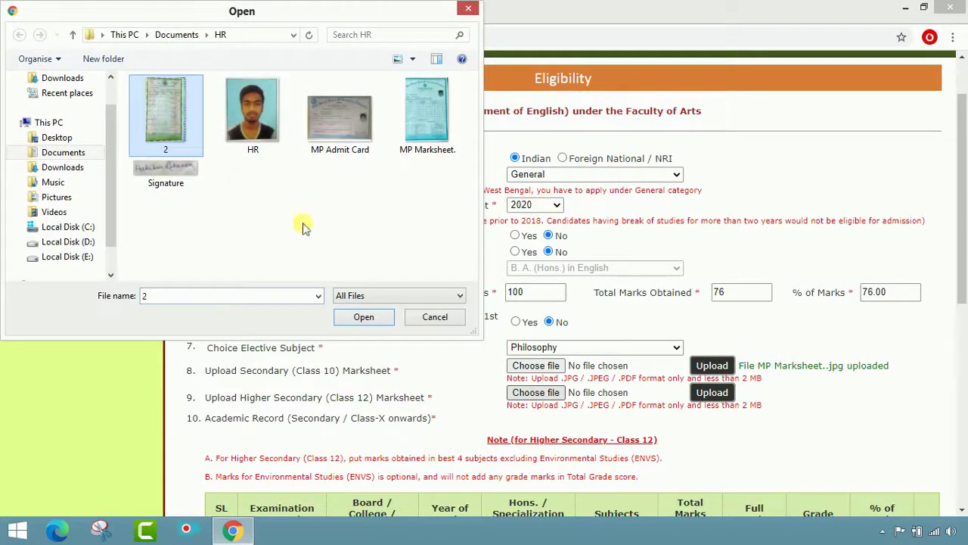
{"action": "left_click", "coordinate": [364, 318]}
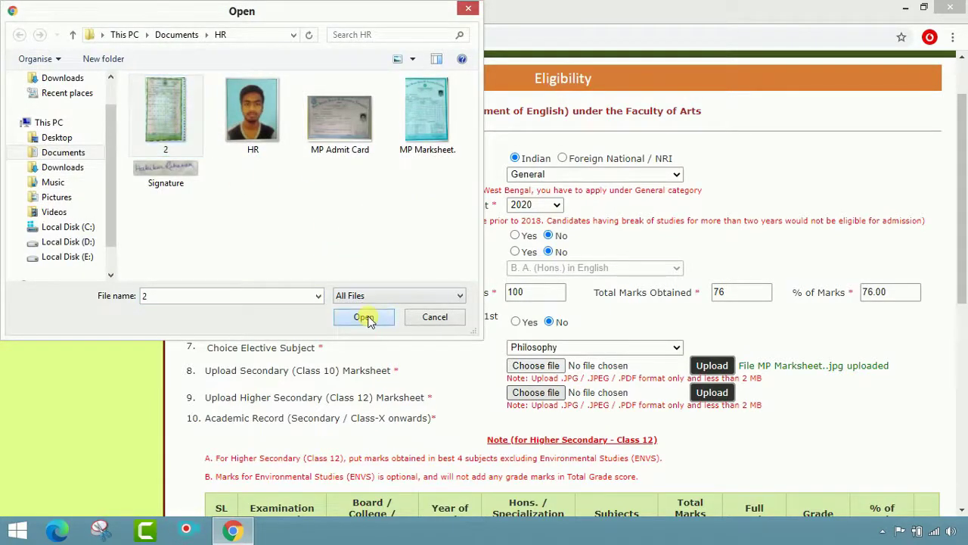
{"action": "left_click", "coordinate": [709, 393]}
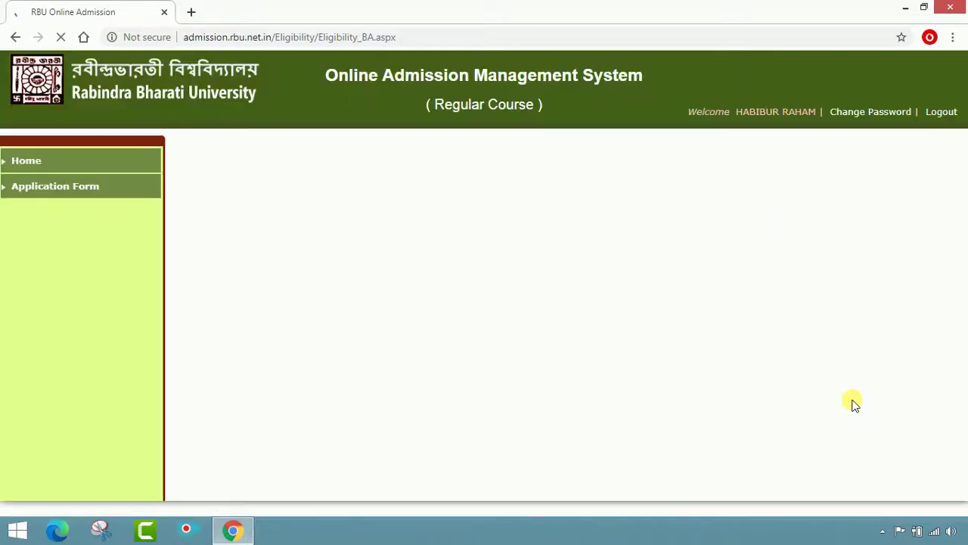
{"action": "scroll", "coordinate": [854, 406], "scroll_direction": "down", "scroll_amount": 2}
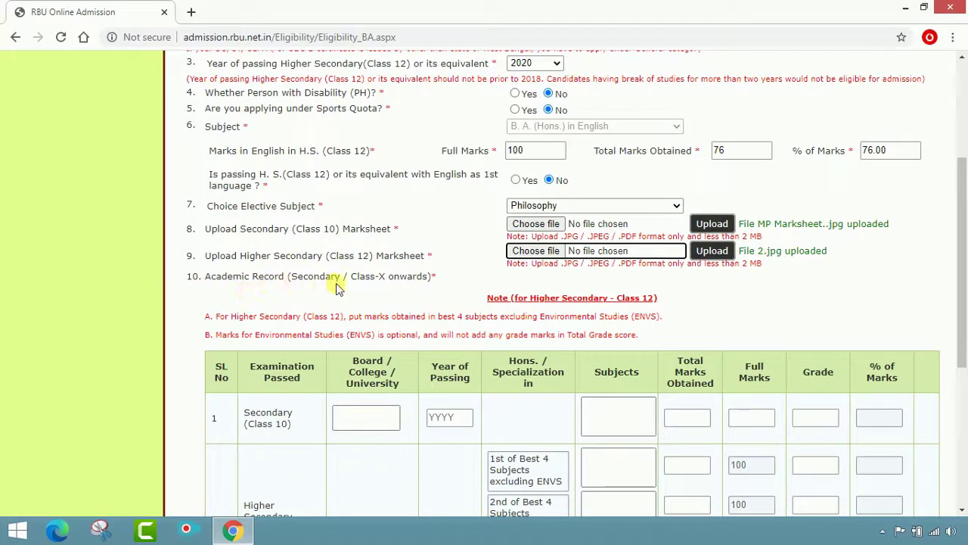
Enter Secondary board WBBSE, year 2018, and subjects Bengali, English, Mathematics, Physical Sc., Life Sc., History, Geography
{"action": "scroll", "coordinate": [567, 290], "scroll_direction": "down", "scroll_amount": 1}
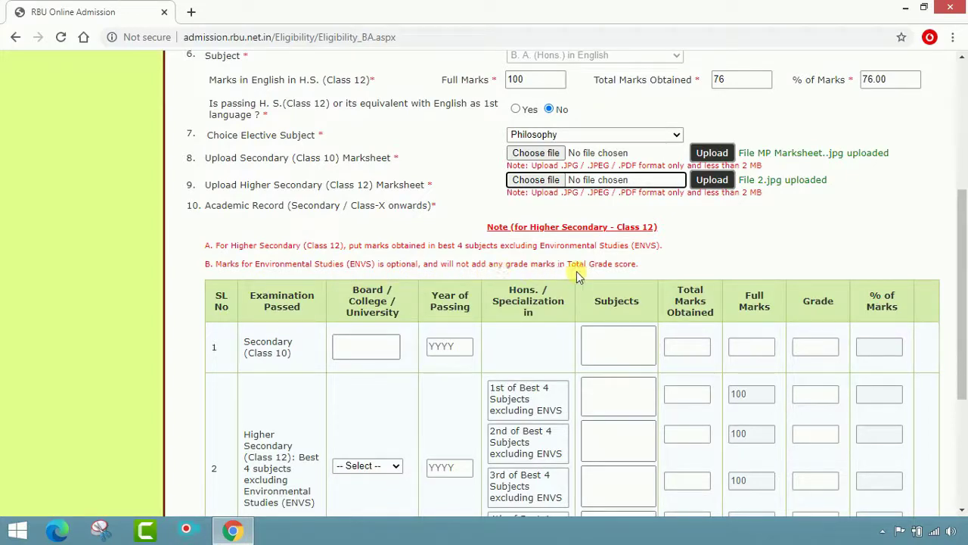
{"action": "scroll", "coordinate": [619, 273], "scroll_direction": "down", "scroll_amount": 2}
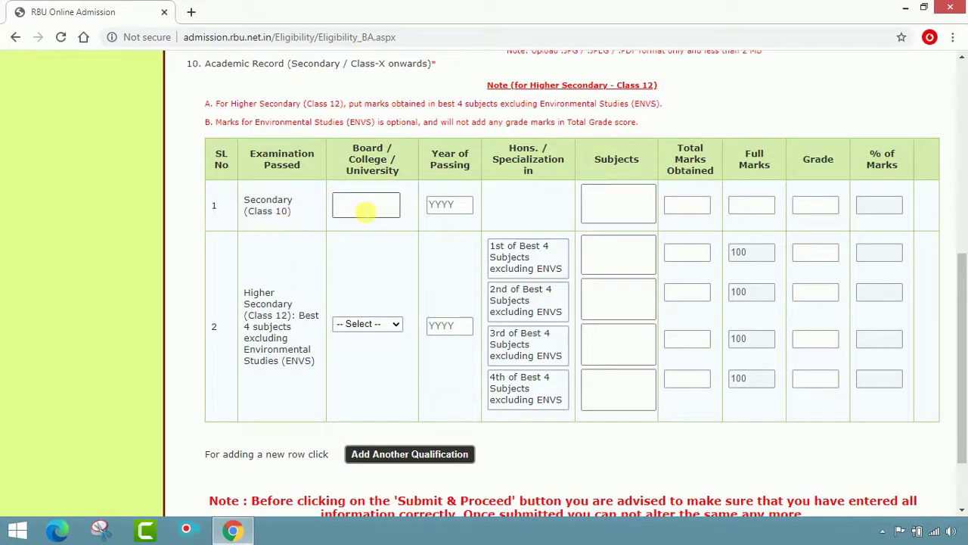
{"action": "left_click", "coordinate": [366, 211]}
{"action": "type", "text": "WBBSE"}
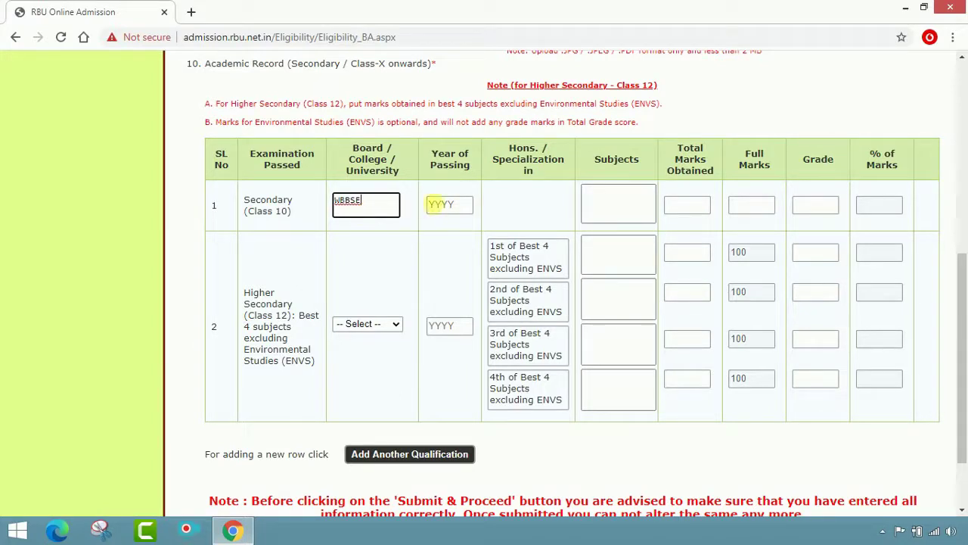
{"action": "left_click", "coordinate": [441, 205]}
{"action": "type", "text": "2018"}
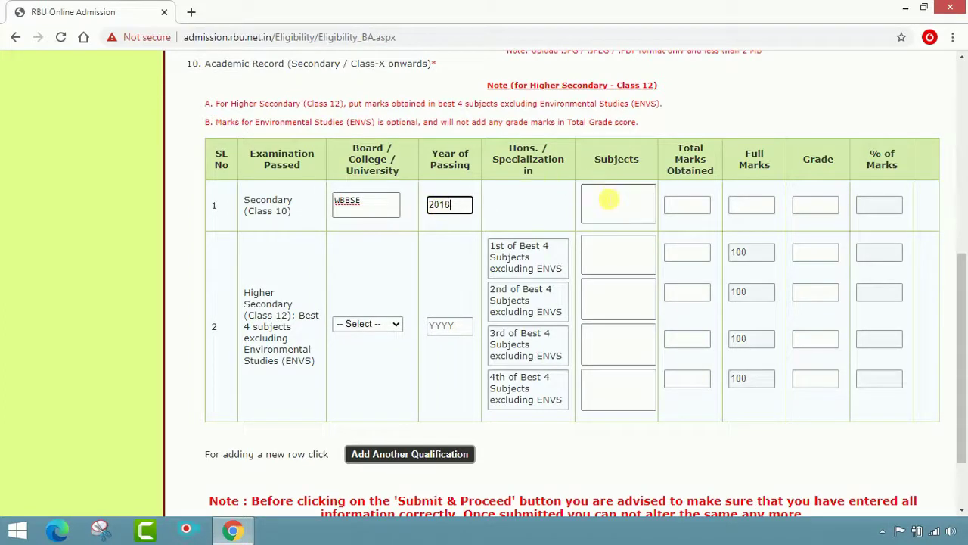
{"action": "left_click", "coordinate": [613, 201]}
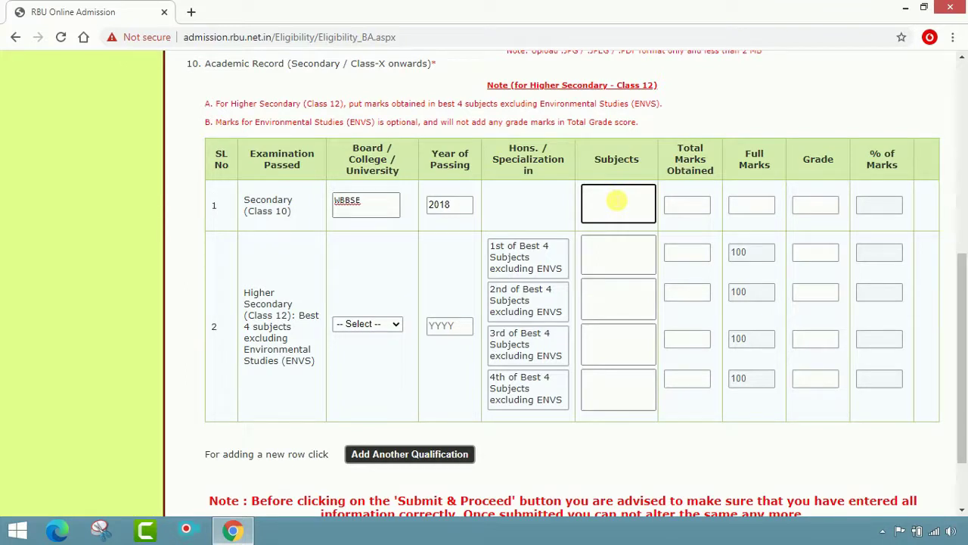
{"action": "type", "text": "BENGALI,ENGLISH,MATHE"}
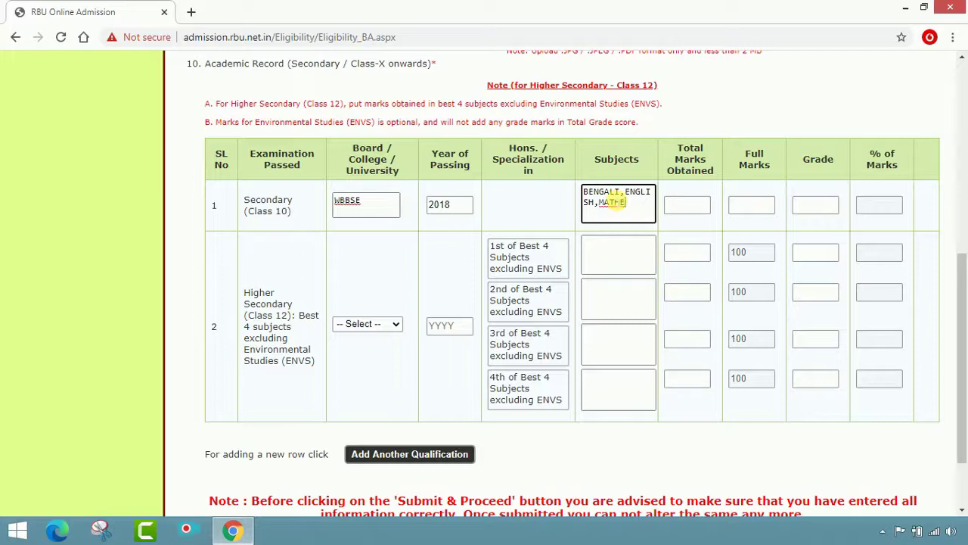
{"action": "type", "text": "MATICS,PHYSICAL SC"}
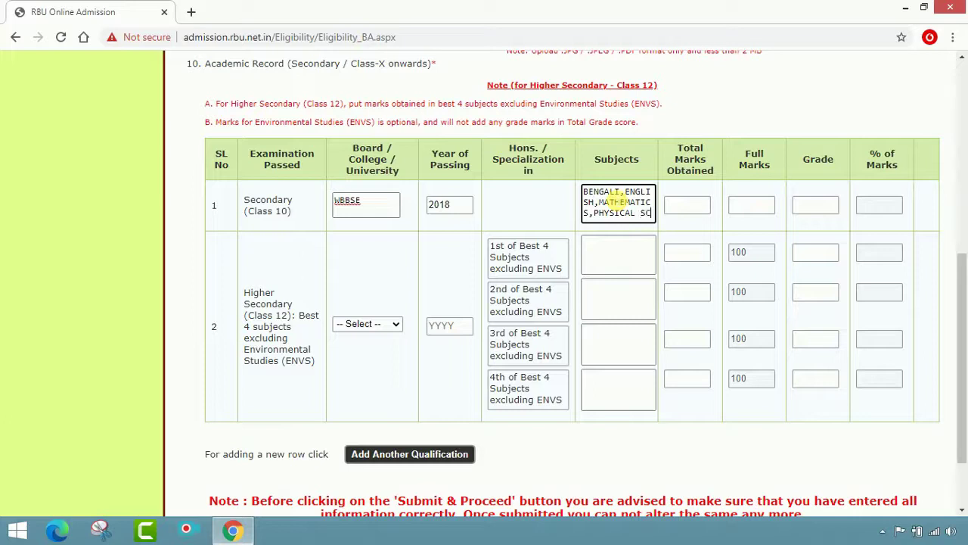
{"action": "type", "text": ".,LI"}
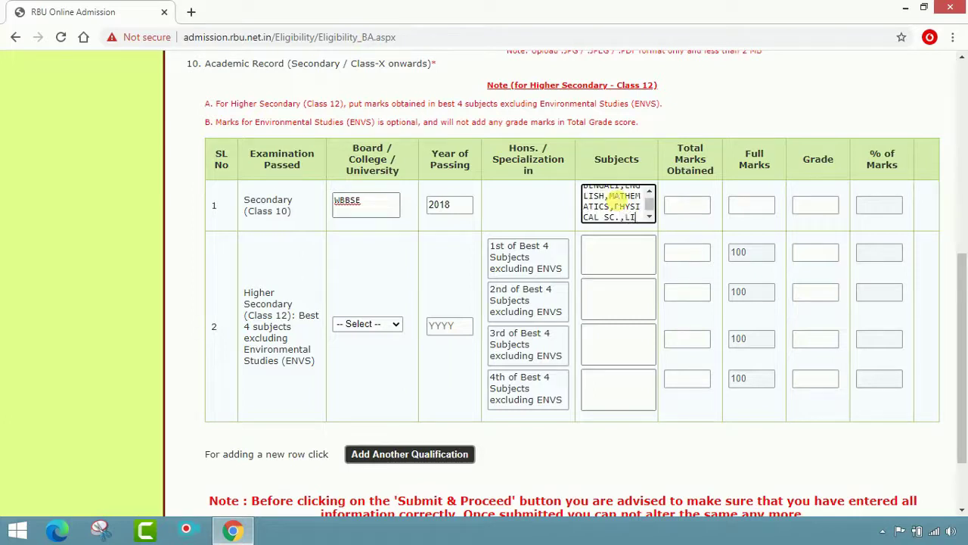
{"action": "type", "text": "FE SC."}
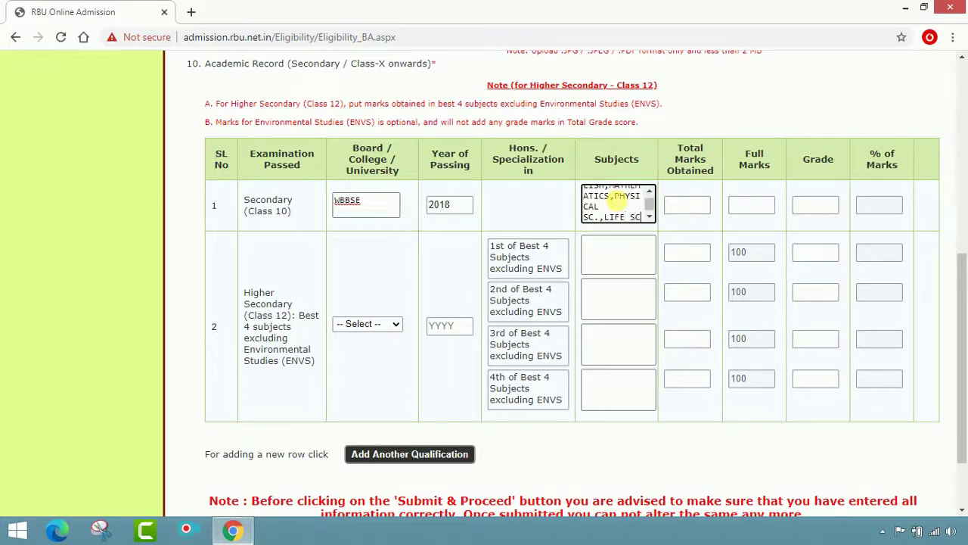
{"action": "type", "text": ","}
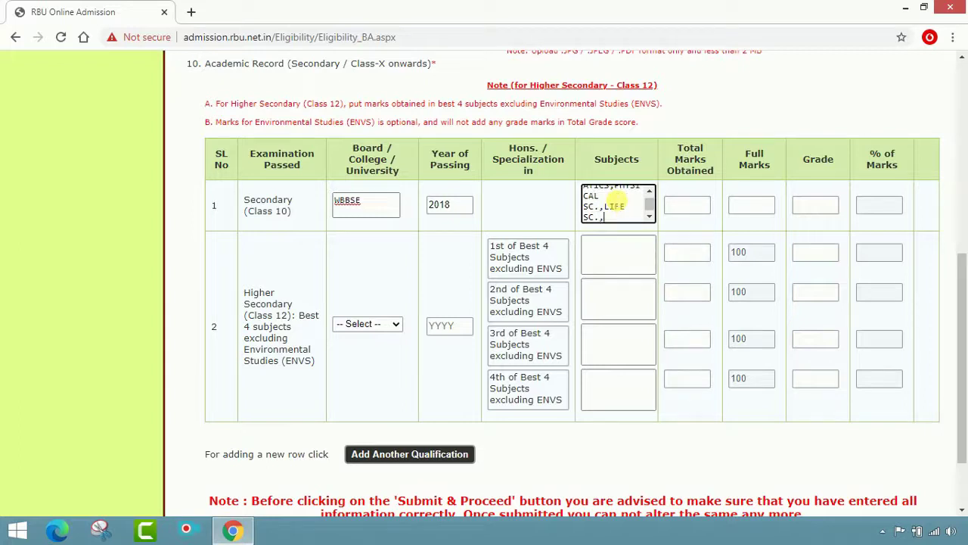
{"action": "type", "text": "HISTORY,GEO"}
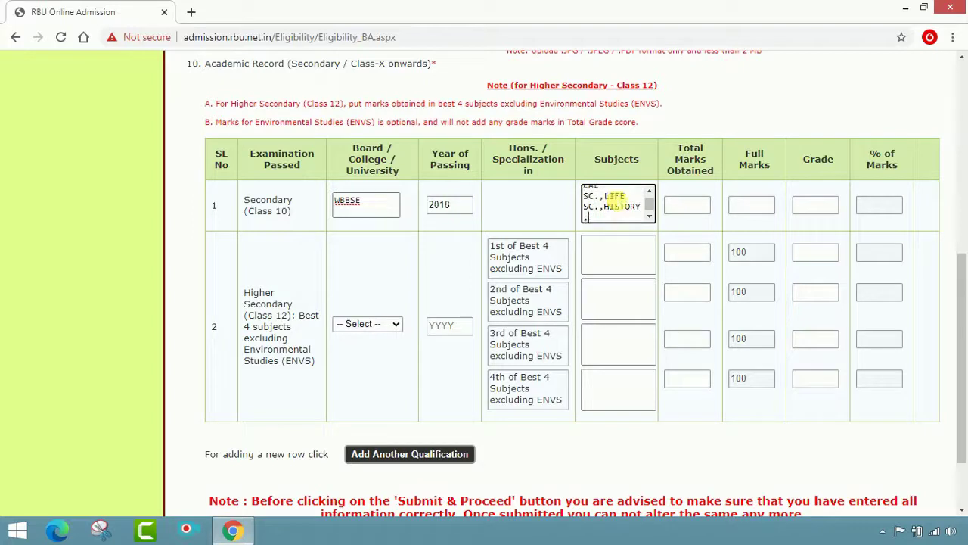
{"action": "type", "text": "GRAPHY"}
Enter Secondary marks 396 out of 700 with grade B+
{"action": "left_click", "coordinate": [690, 217]}
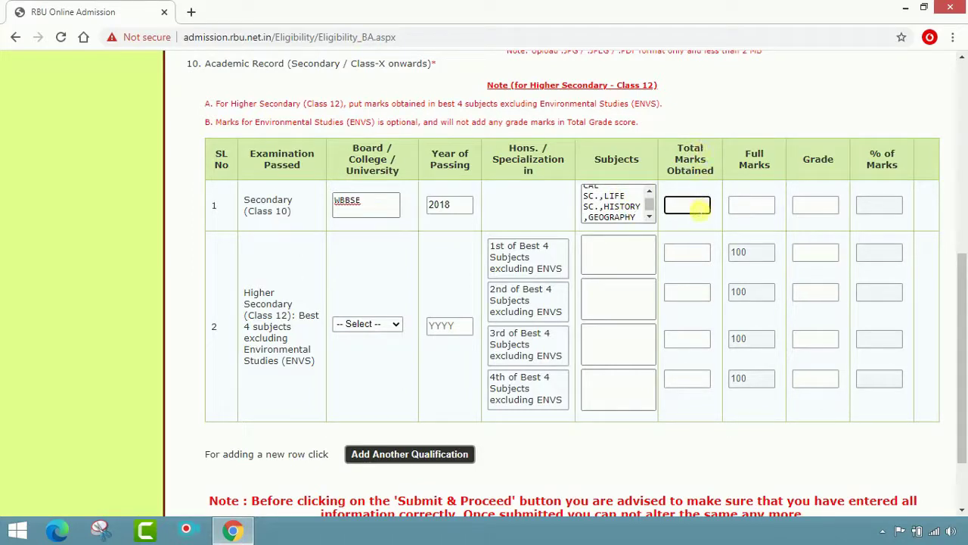
{"action": "type", "text": "396"}
{"action": "left_click", "coordinate": [751, 207]}
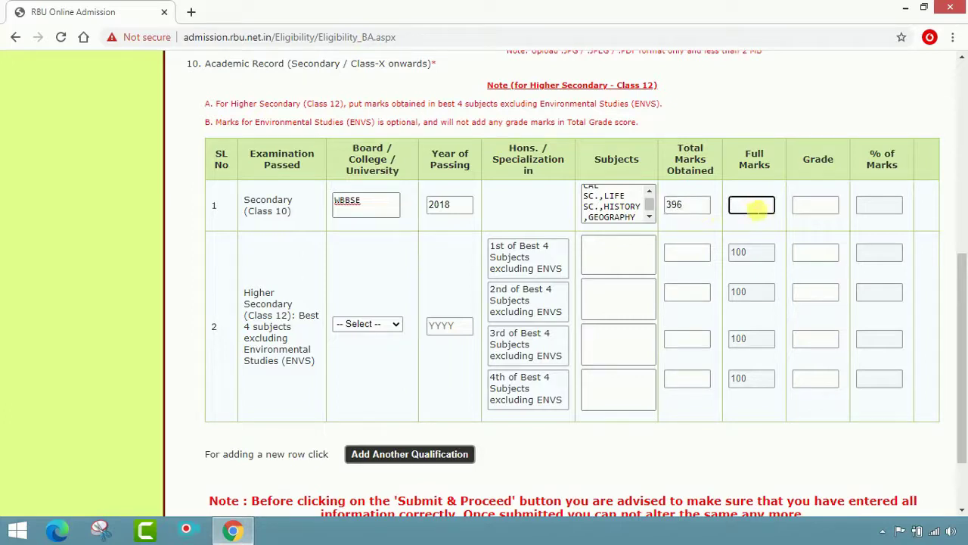
{"action": "type", "text": "700"}
{"action": "left_click", "coordinate": [806, 209]}
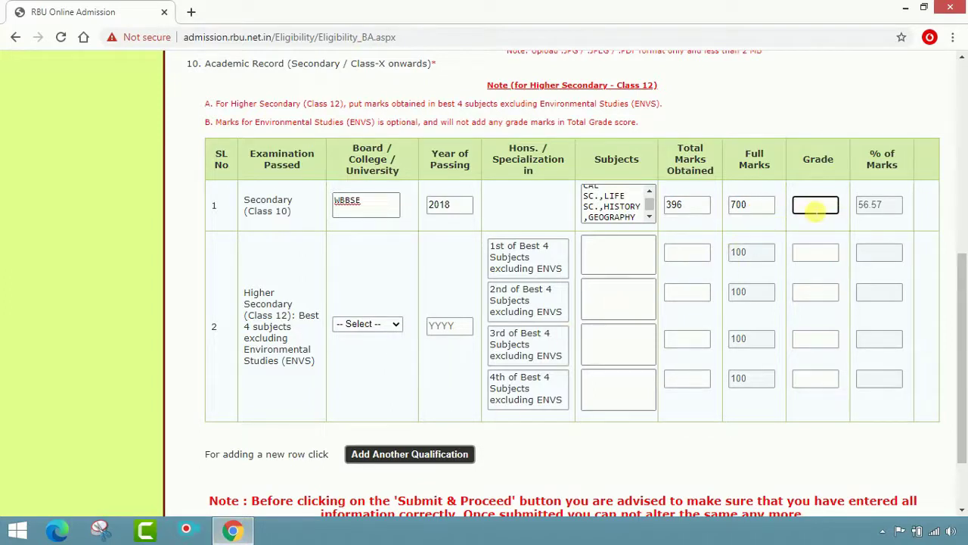
{"action": "type", "text": "B+"}
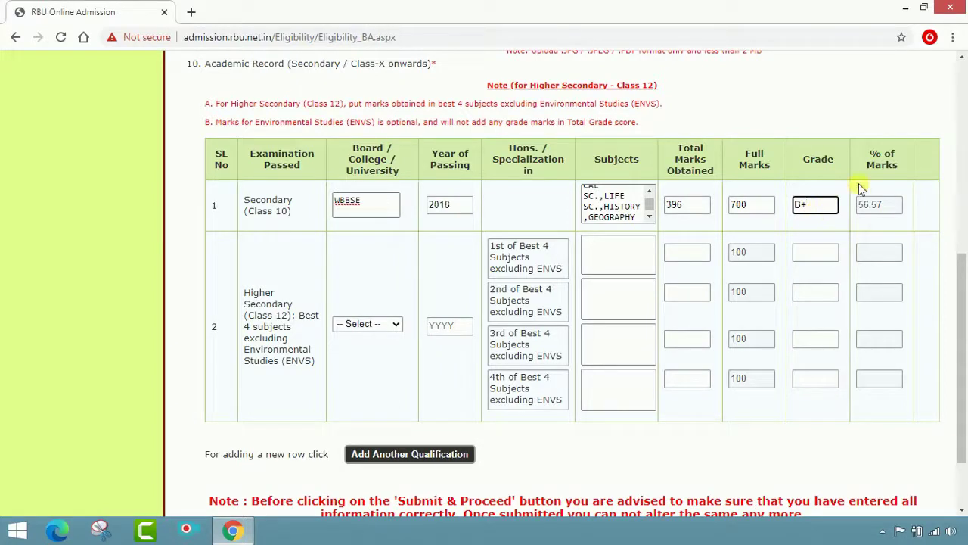
{"action": "left_click", "coordinate": [882, 213]}
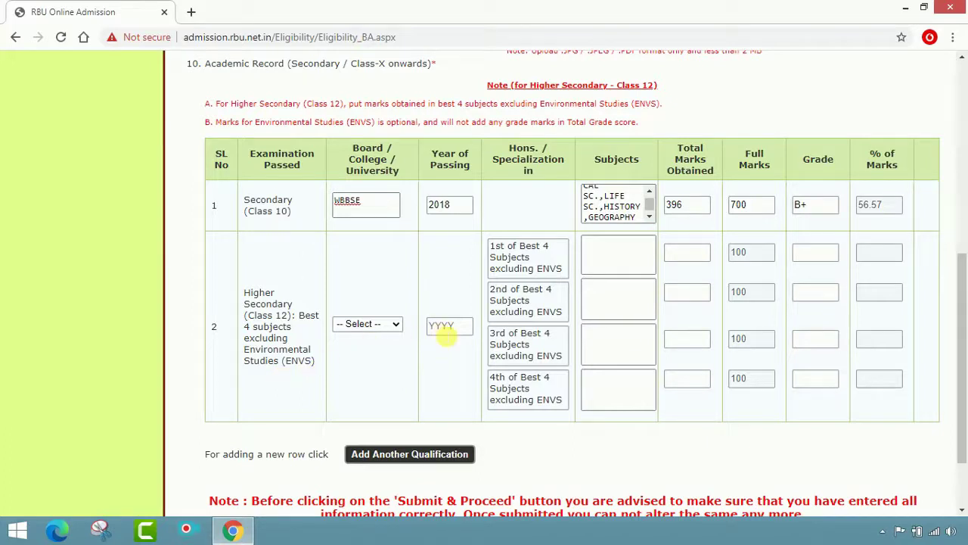
Set the Higher Secondary board to WBCHSE and passing year to 2020, clearing the invalid-year warning
{"action": "left_click", "coordinate": [395, 325]}
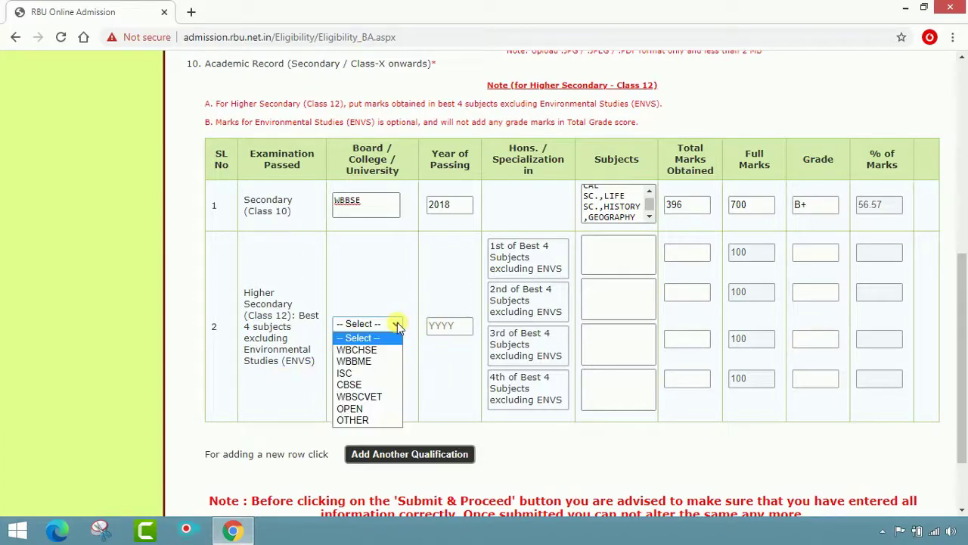
{"action": "left_click", "coordinate": [367, 350]}
{"action": "left_click", "coordinate": [446, 333]}
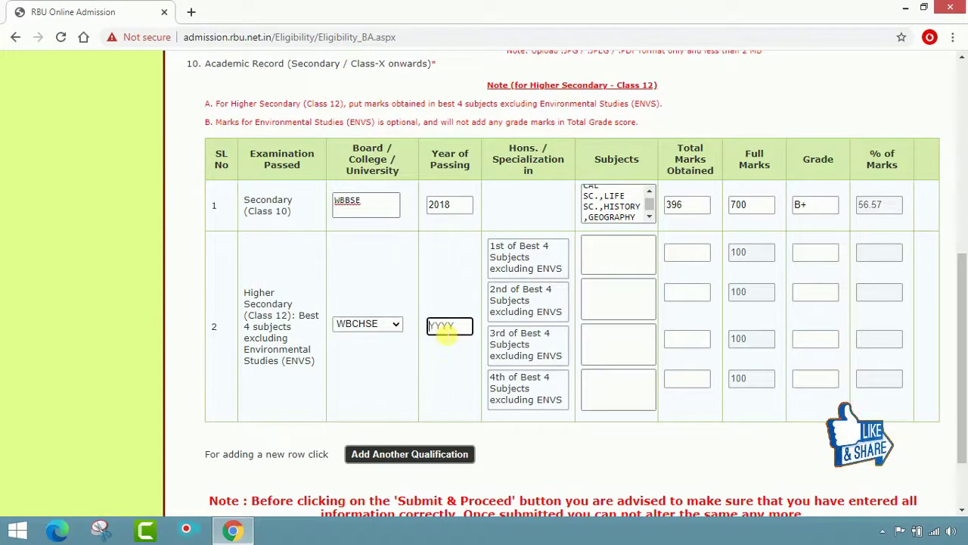
{"action": "type", "text": "20"}
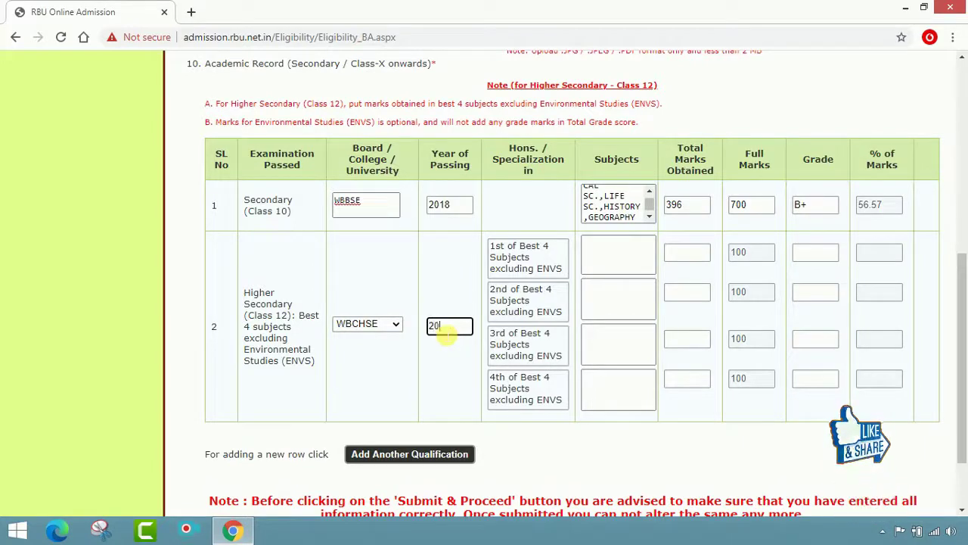
{"action": "type", "text": "2"}
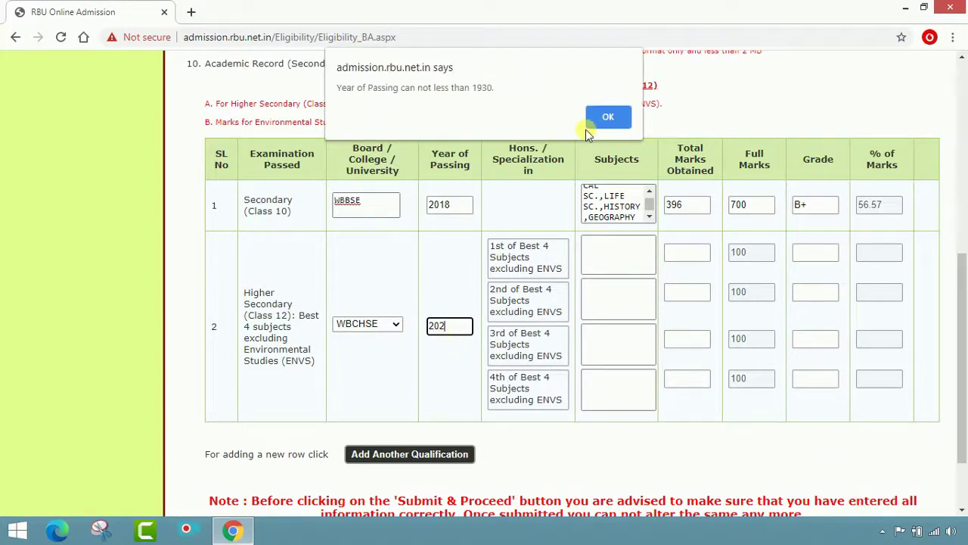
{"action": "left_click", "coordinate": [610, 117]}
{"action": "left_click", "coordinate": [467, 329]}
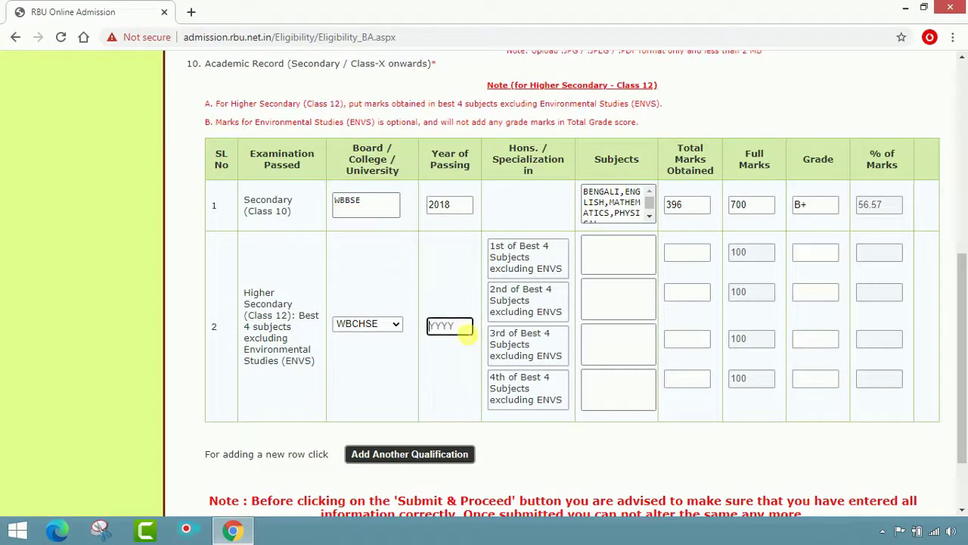
{"action": "type", "text": "2020"}
{"action": "key", "text": "Tab"}
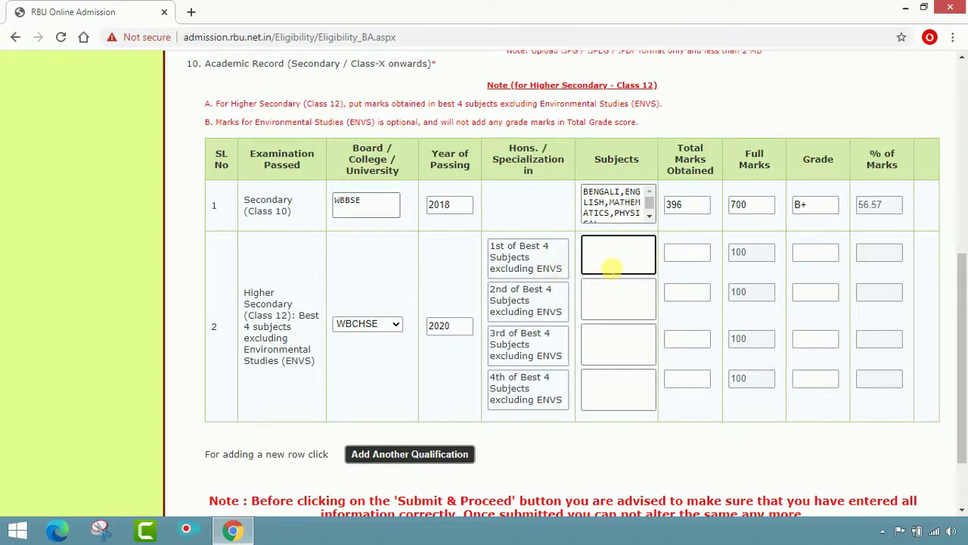
Add ENGLISH as the first best subject with 76 marks and grade A
{"action": "type", "text": "ENGLISH"}
{"action": "key", "text": "Tab"}
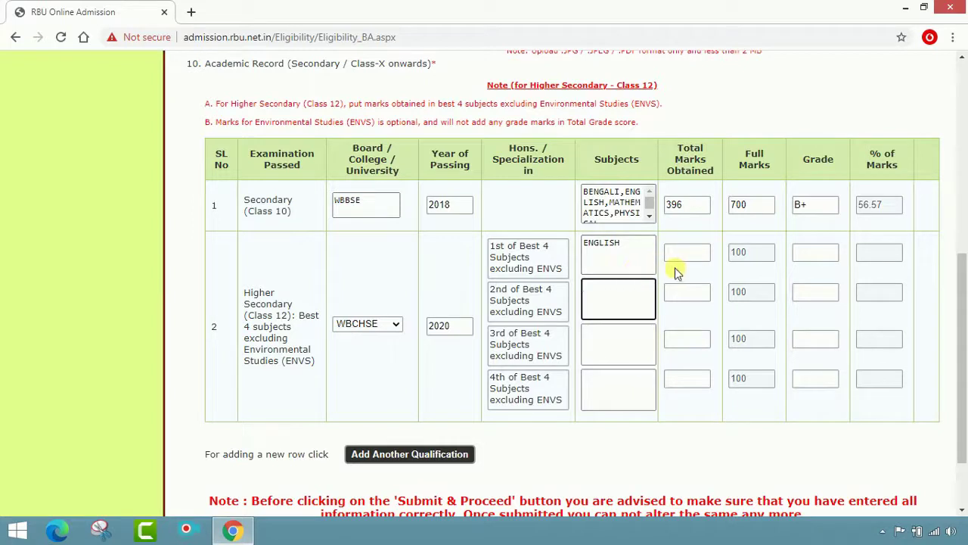
{"action": "left_click", "coordinate": [688, 255]}
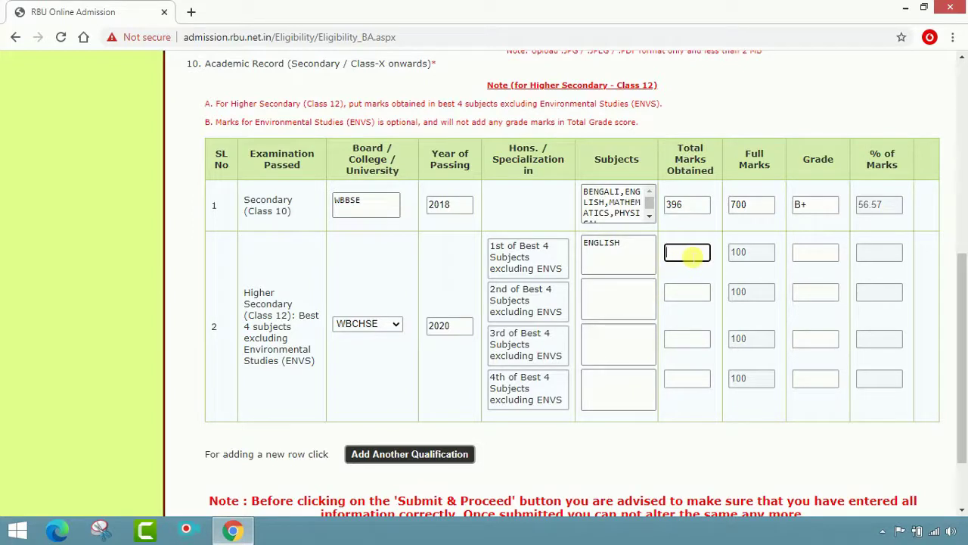
{"action": "type", "text": "76"}
{"action": "key", "text": "Tab"}
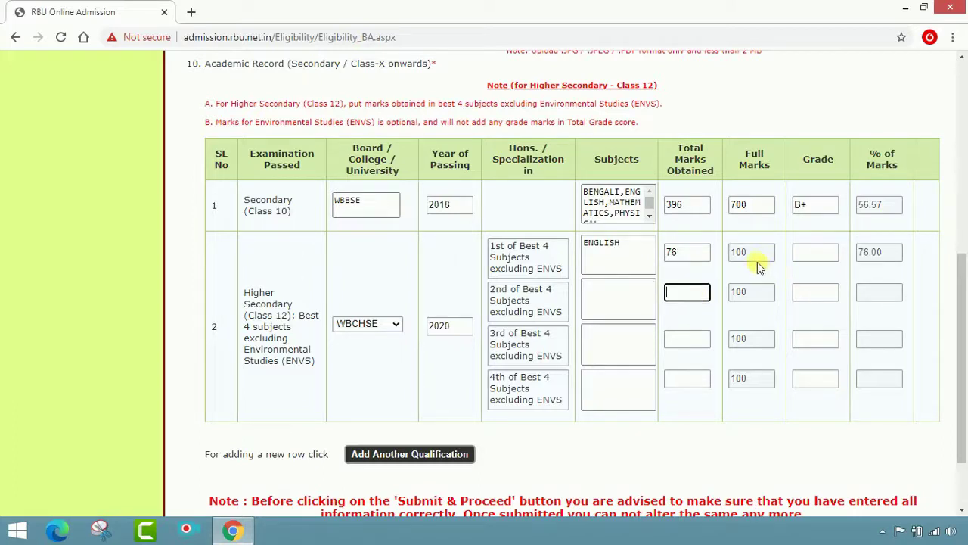
{"action": "left_click", "coordinate": [812, 261]}
{"action": "left_click", "coordinate": [819, 258]}
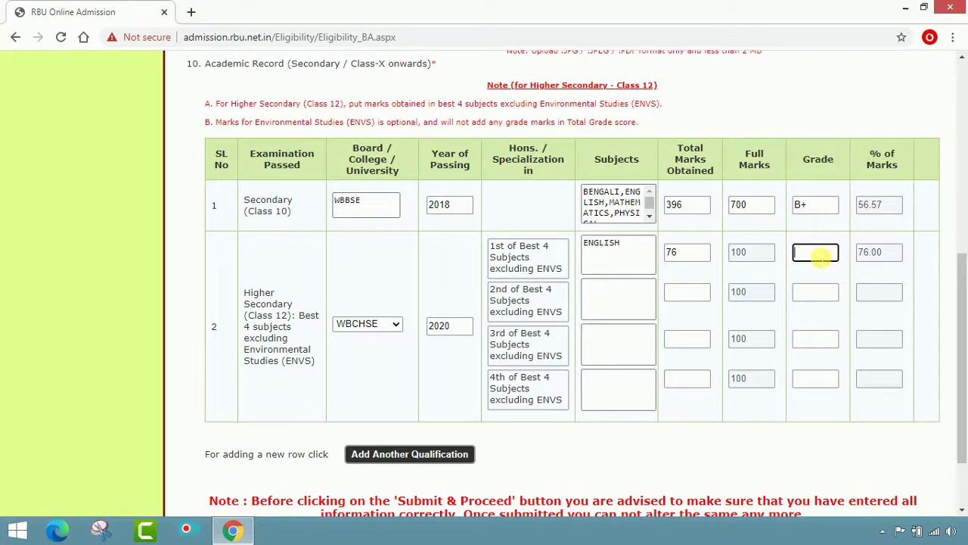
{"action": "type", "text": "A"}
Add GEOGRAPHY as the second best subject with 84 marks and grade A+
{"action": "left_click", "coordinate": [620, 316]}
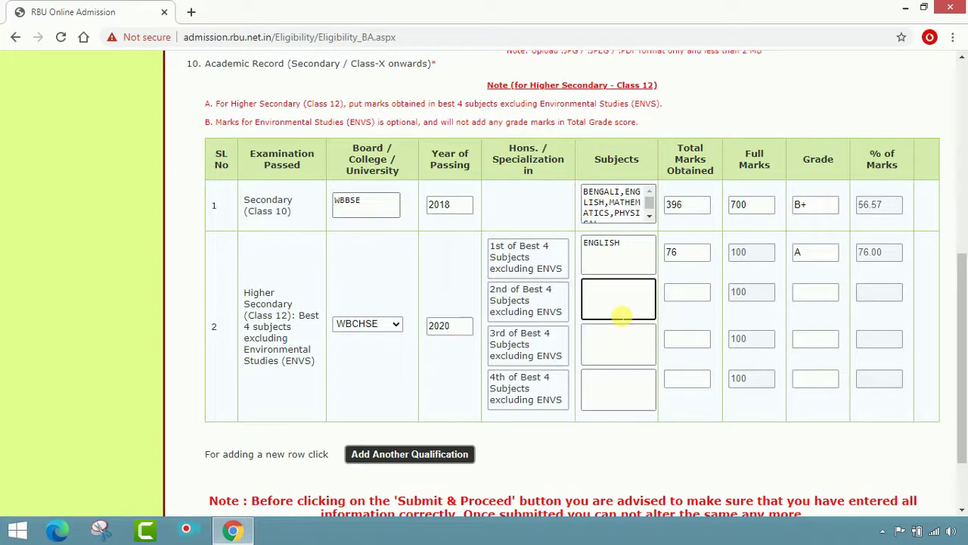
{"action": "type", "text": "GEOGRAPHY"}
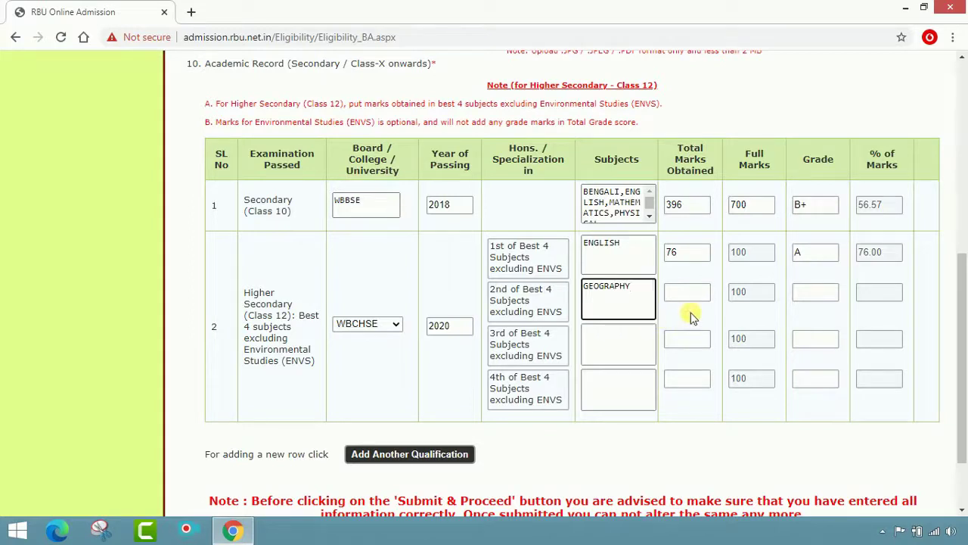
{"action": "key", "text": "Tab"}
{"action": "left_click", "coordinate": [695, 299]}
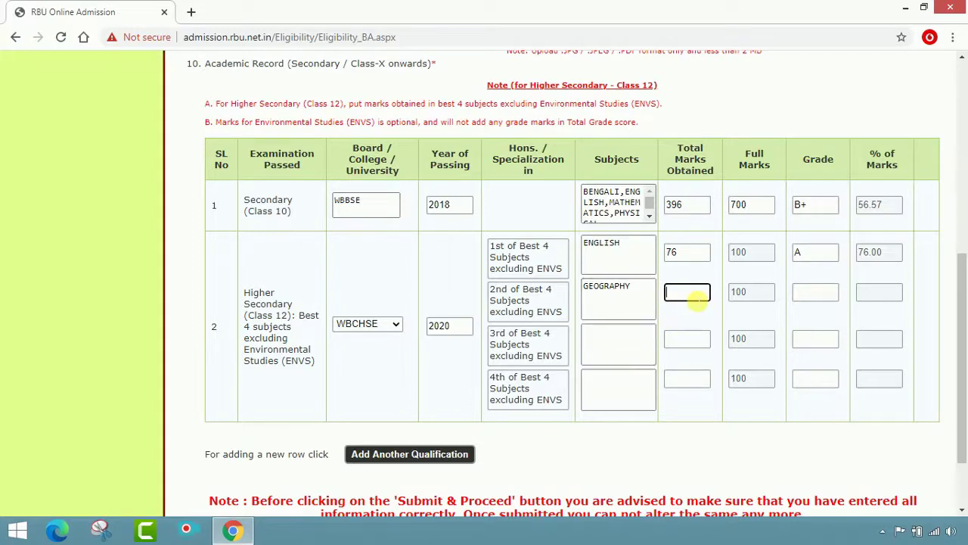
{"action": "type", "text": "84"}
{"action": "key", "text": "Tab"}
{"action": "left_click", "coordinate": [817, 297]}
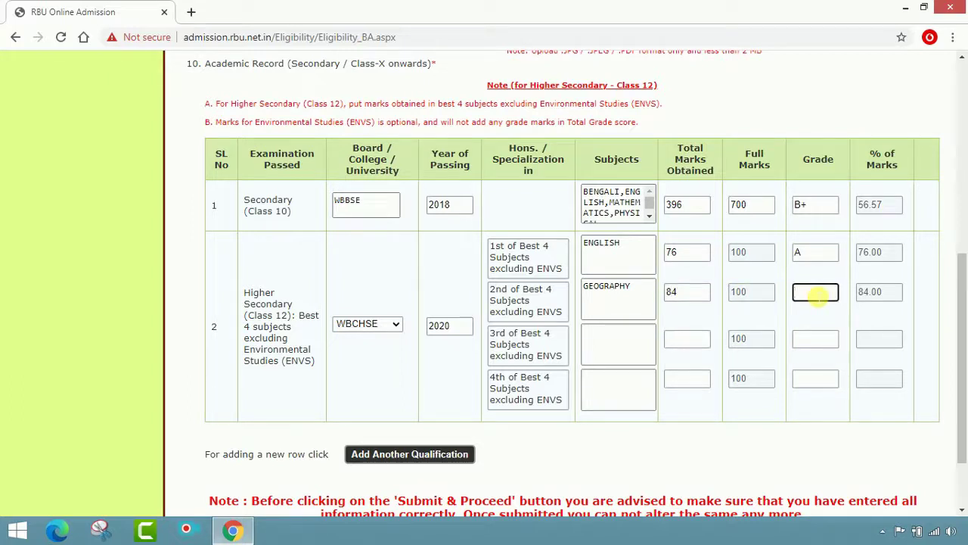
{"action": "type", "text": "A+"}
{"action": "left_click", "coordinate": [615, 341]}
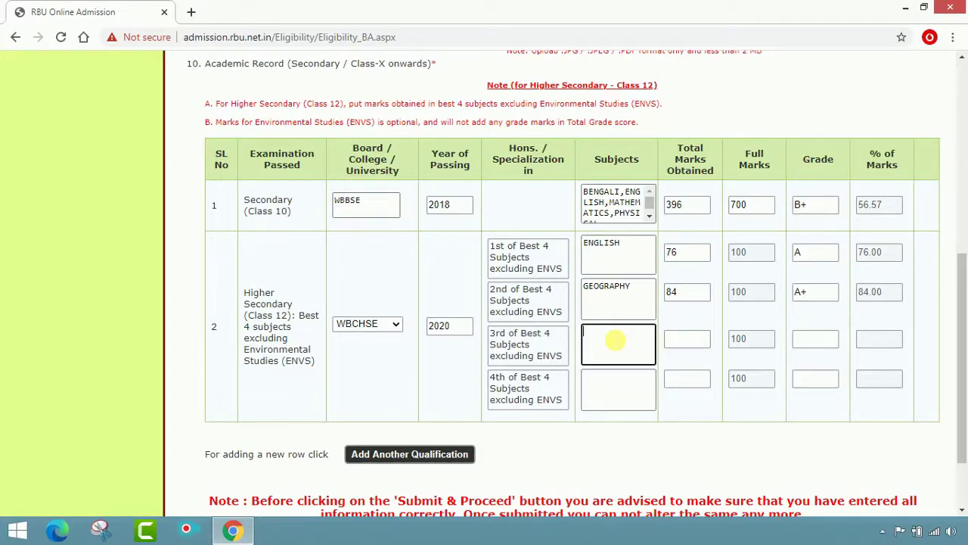
Add HISTORY as the third best subject with 80 marks
{"action": "type", "text": "HISTORY"}
{"action": "left_click", "coordinate": [687, 339]}
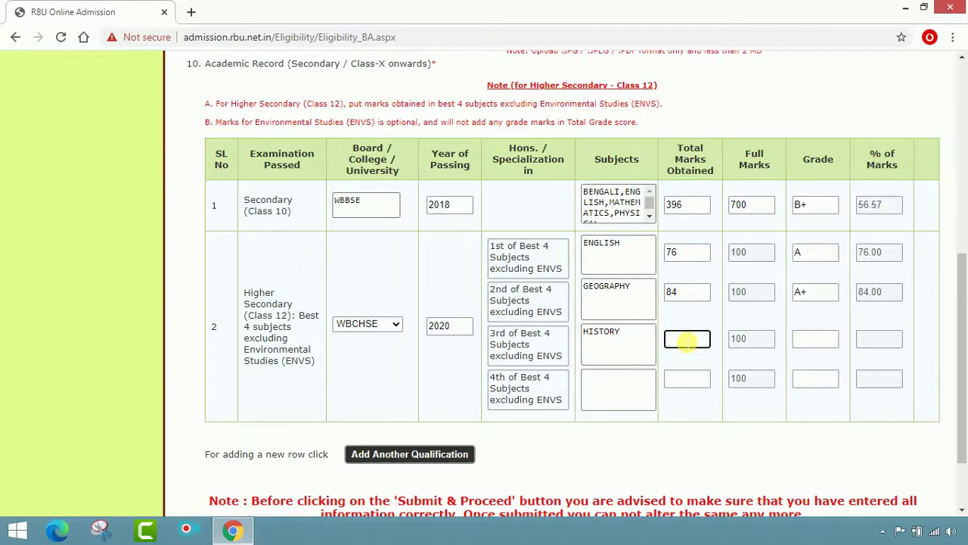
{"action": "type", "text": "80"}
{"action": "key", "text": "Tab"}
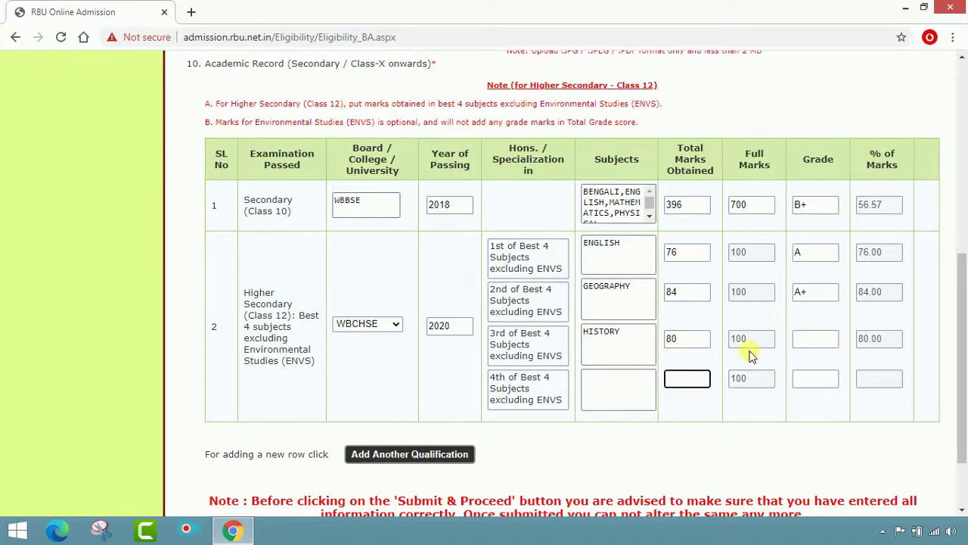
{"action": "left_click", "coordinate": [813, 341]}
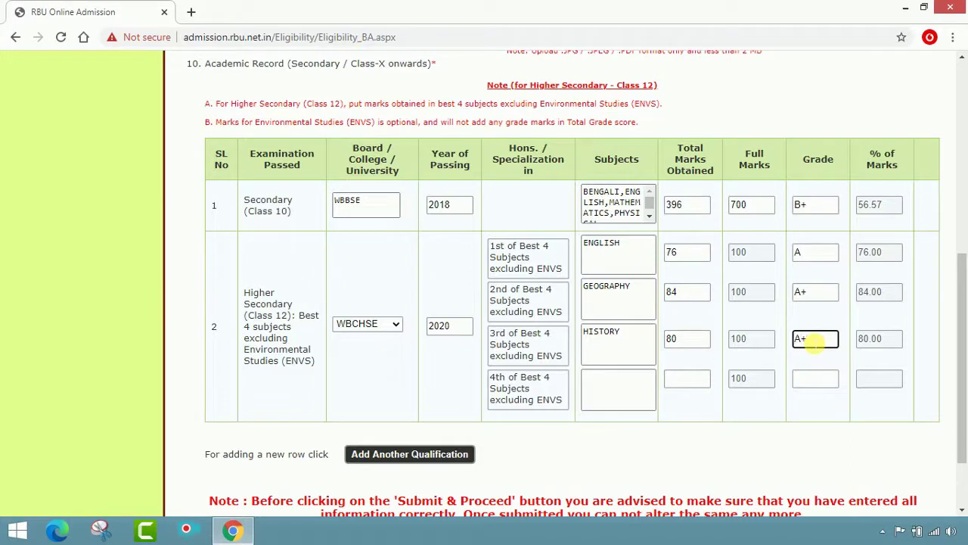
Add PHILOSOPHY as the fourth best subject with 81 marks and grade A+
{"action": "left_click", "coordinate": [637, 394]}
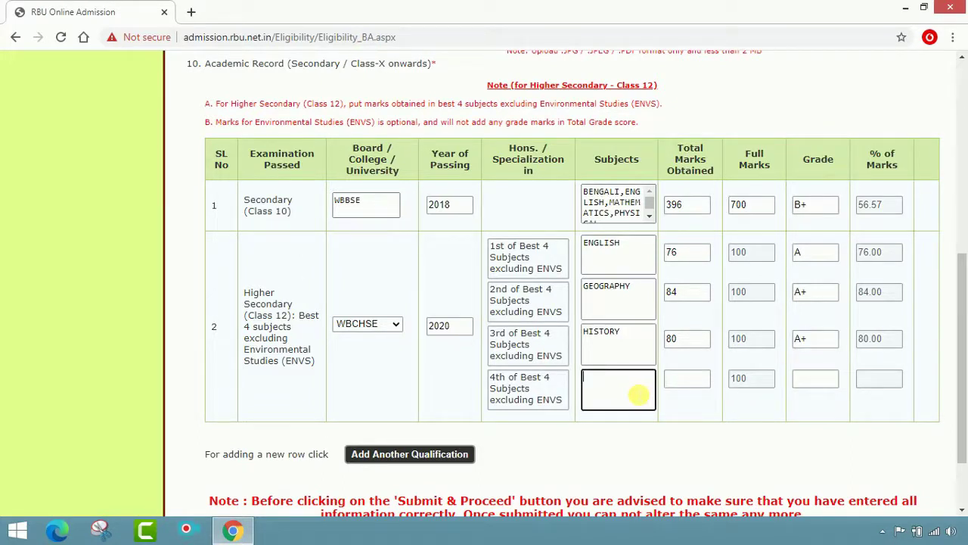
{"action": "type", "text": "PHILOSOPHY"}
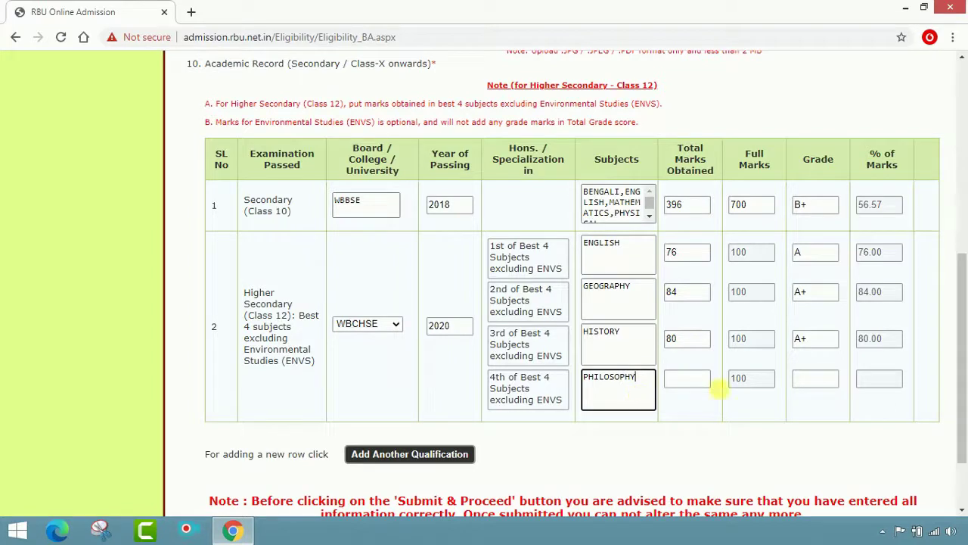
{"action": "left_click", "coordinate": [699, 381]}
{"action": "type", "text": "8"}
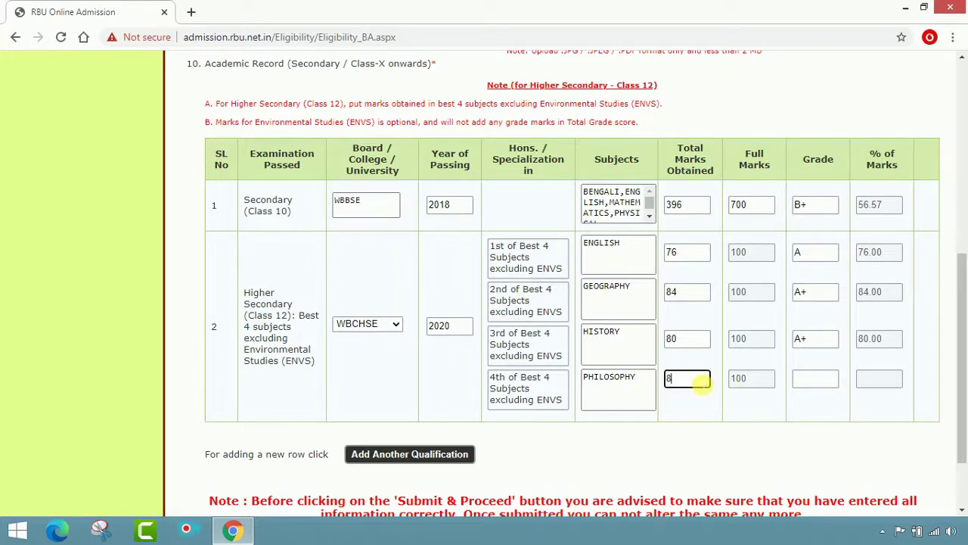
{"action": "type", "text": "1"}
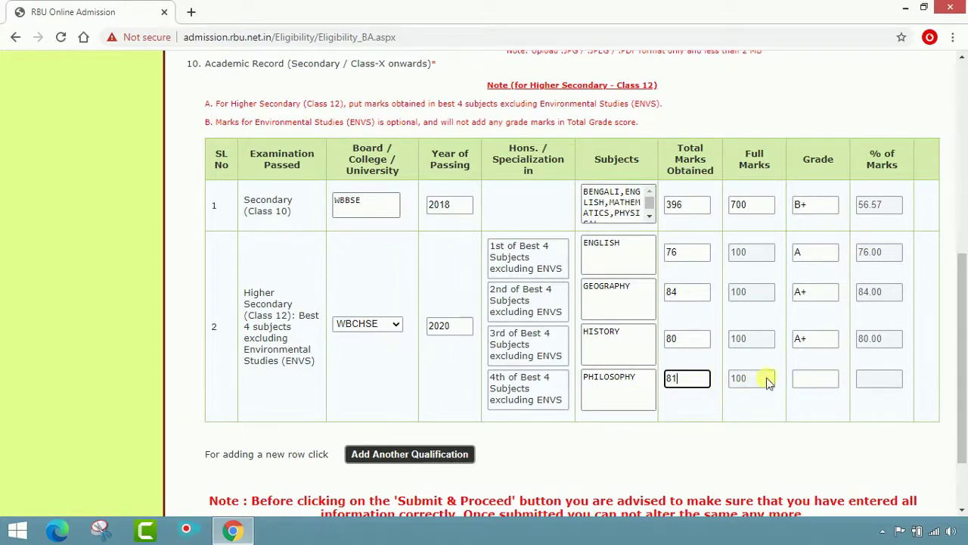
{"action": "left_click", "coordinate": [813, 380]}
{"action": "type", "text": "A"}
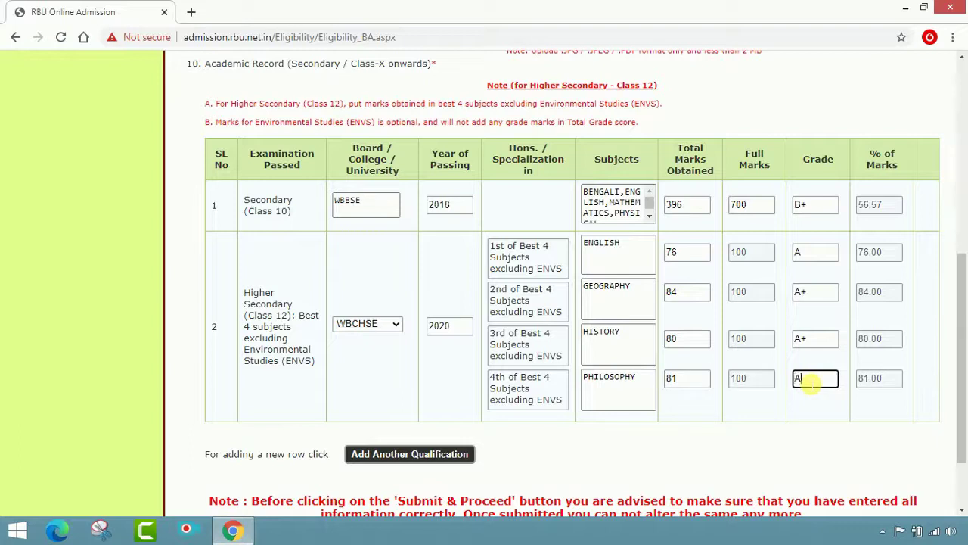
{"action": "type", "text": "+"}
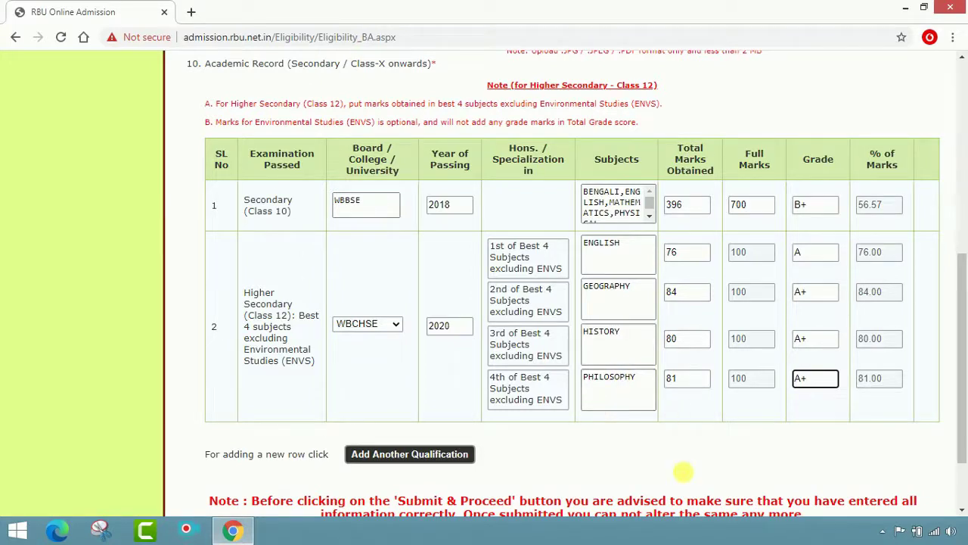
Submit the eligibility details with Submit & Proceed and confirm with Proceed
{"action": "left_click", "coordinate": [600, 454]}
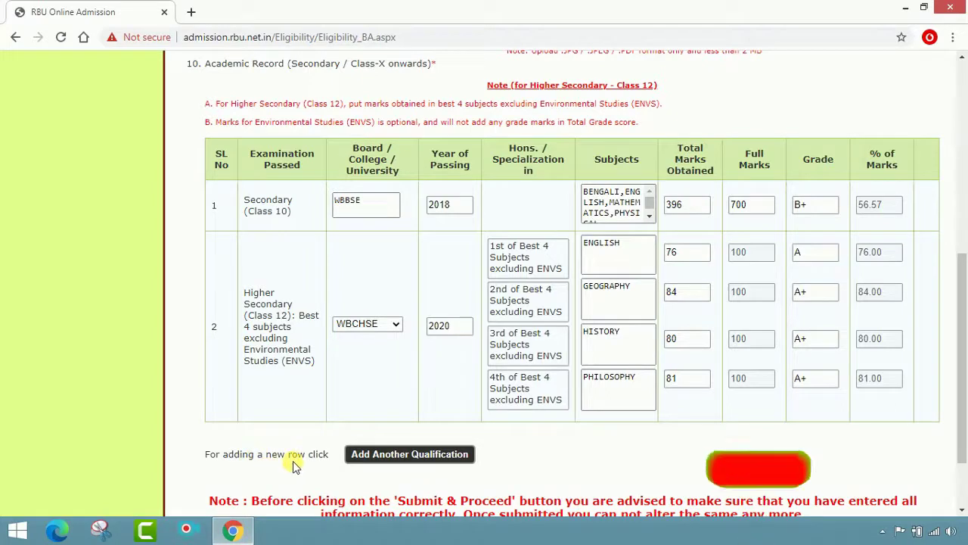
{"action": "scroll", "coordinate": [505, 457], "scroll_direction": "down", "scroll_amount": 2}
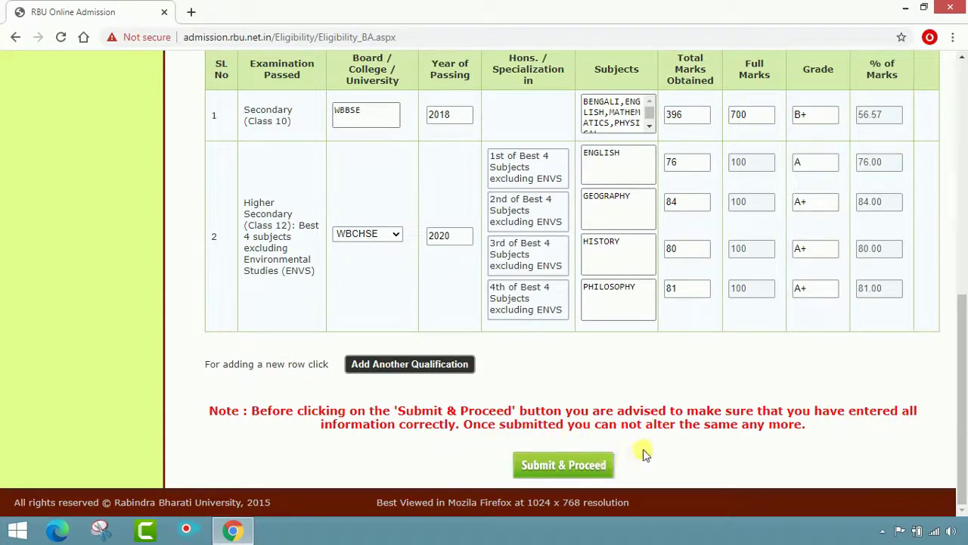
{"action": "scroll", "coordinate": [753, 431], "scroll_direction": "up", "scroll_amount": 2}
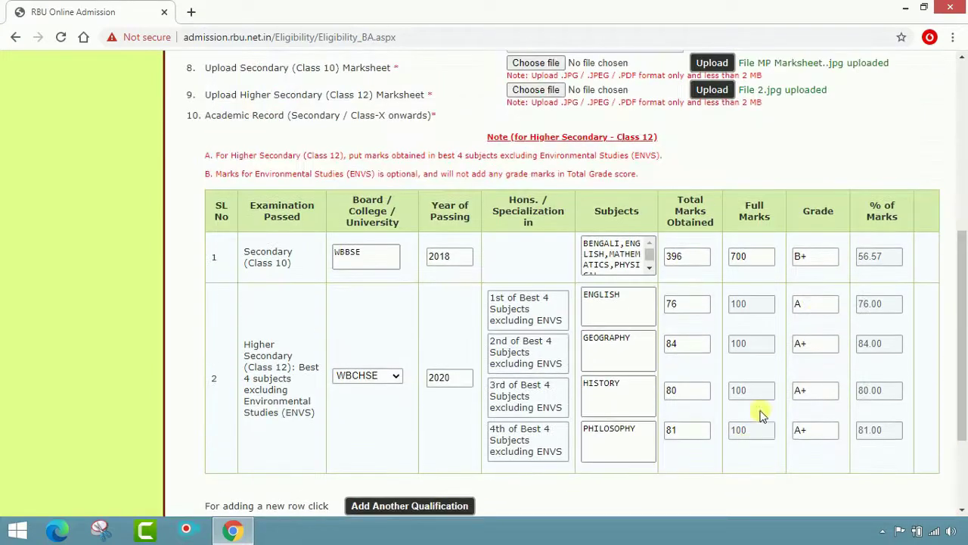
{"action": "scroll", "coordinate": [559, 259], "scroll_direction": "up", "scroll_amount": 3}
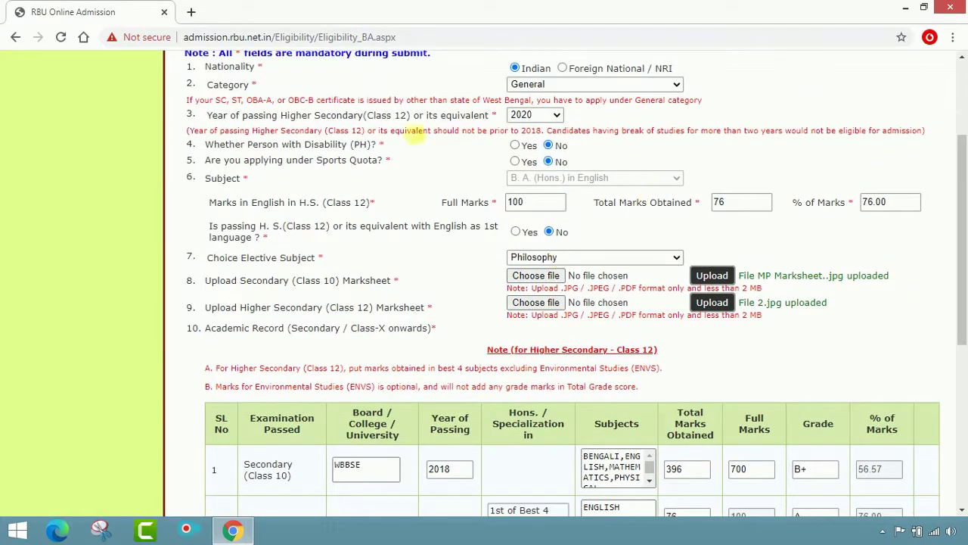
{"action": "scroll", "coordinate": [711, 224], "scroll_direction": "down", "scroll_amount": 4}
{"action": "scroll", "coordinate": [671, 233], "scroll_direction": "down", "scroll_amount": 1}
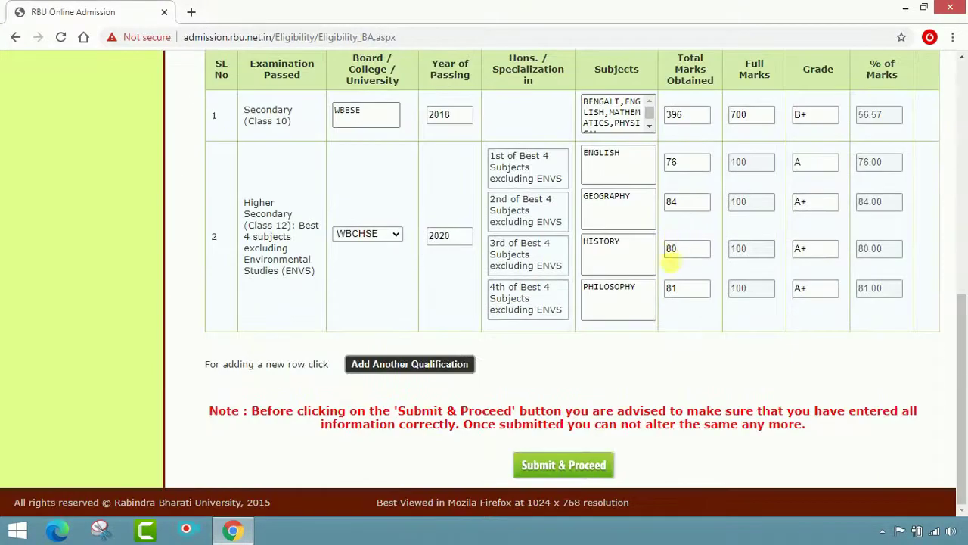
{"action": "left_click", "coordinate": [573, 473]}
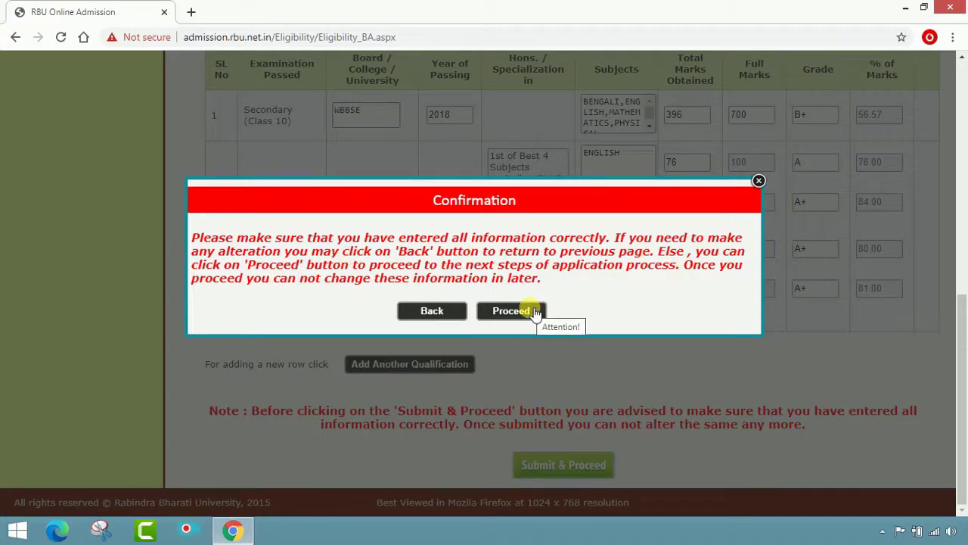
{"action": "left_click", "coordinate": [511, 311]}
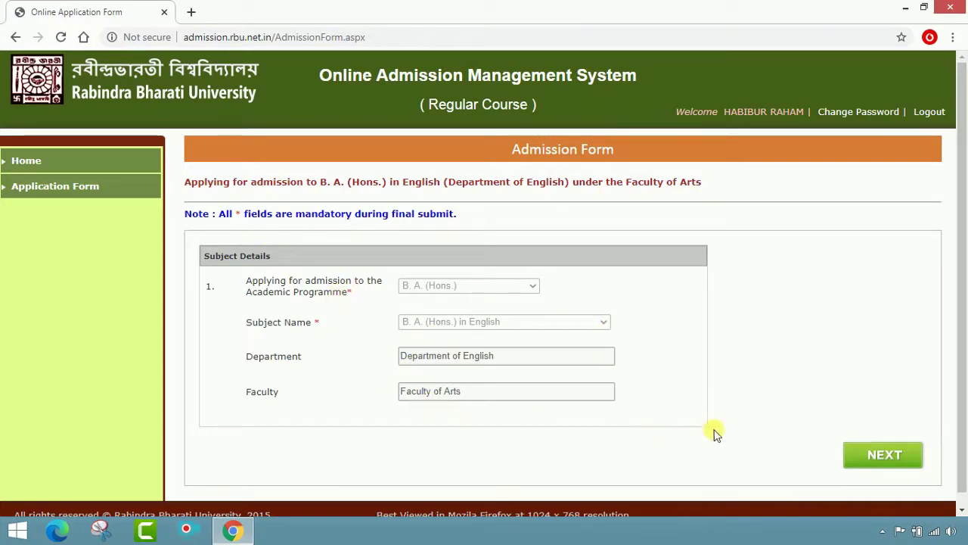
Go to Personal Details and enter the applicant's first name and surname
{"action": "left_click", "coordinate": [879, 455]}
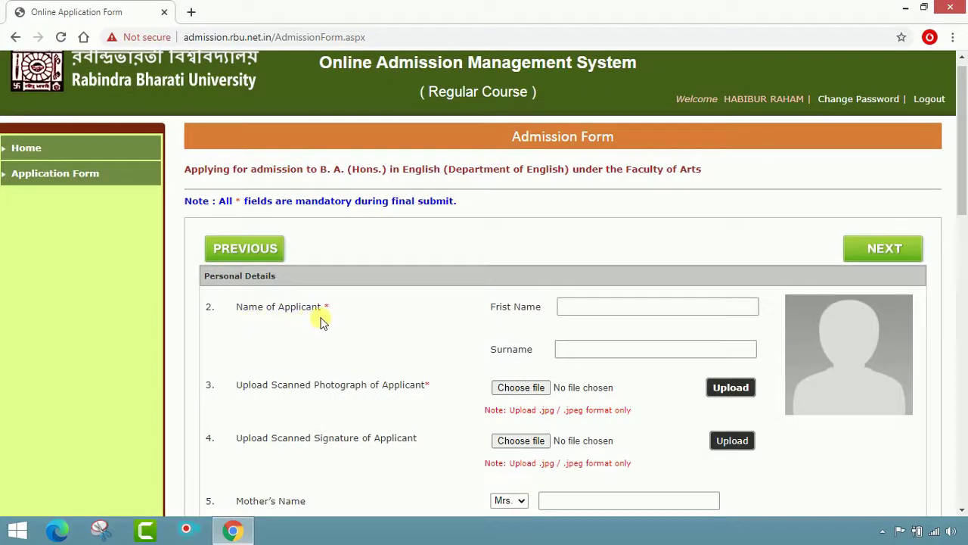
{"action": "left_click", "coordinate": [593, 312]}
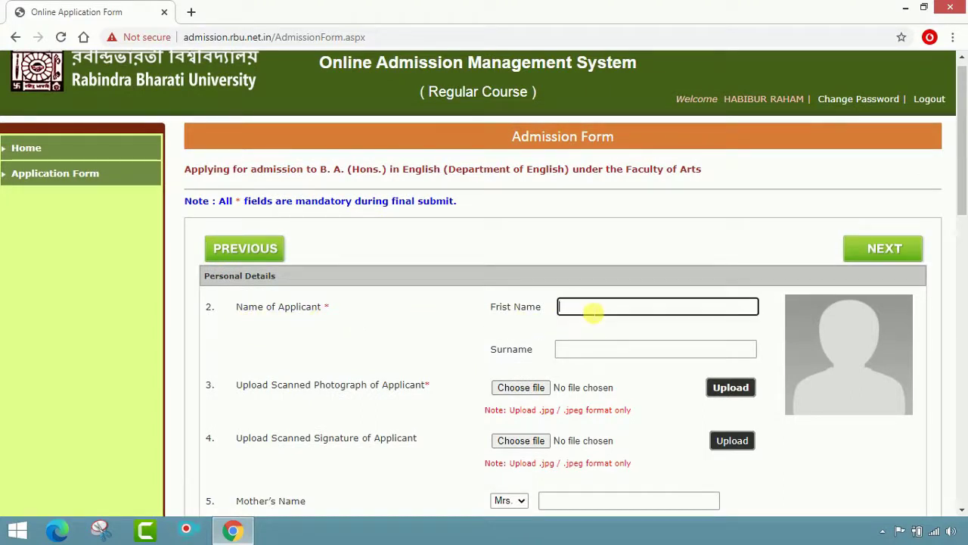
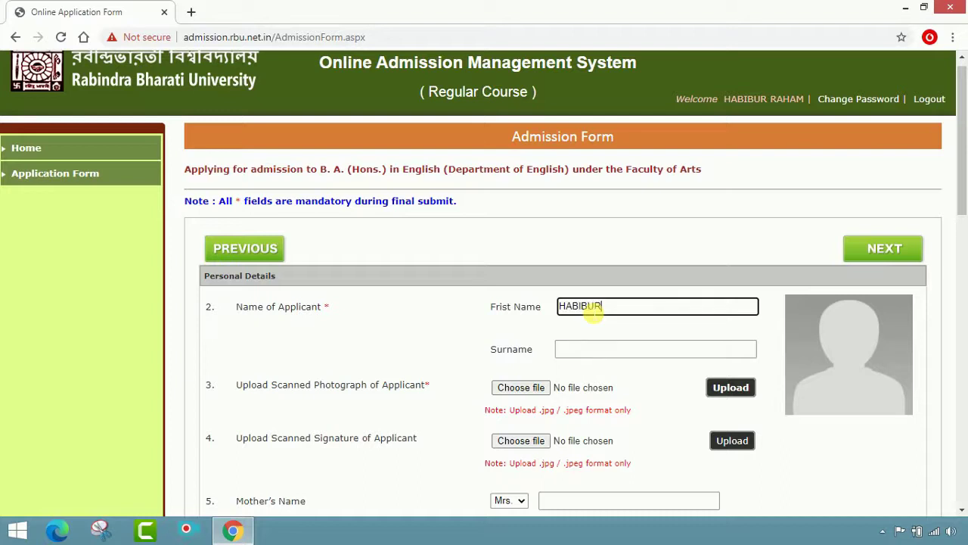
{"action": "left_click", "coordinate": [577, 349]}
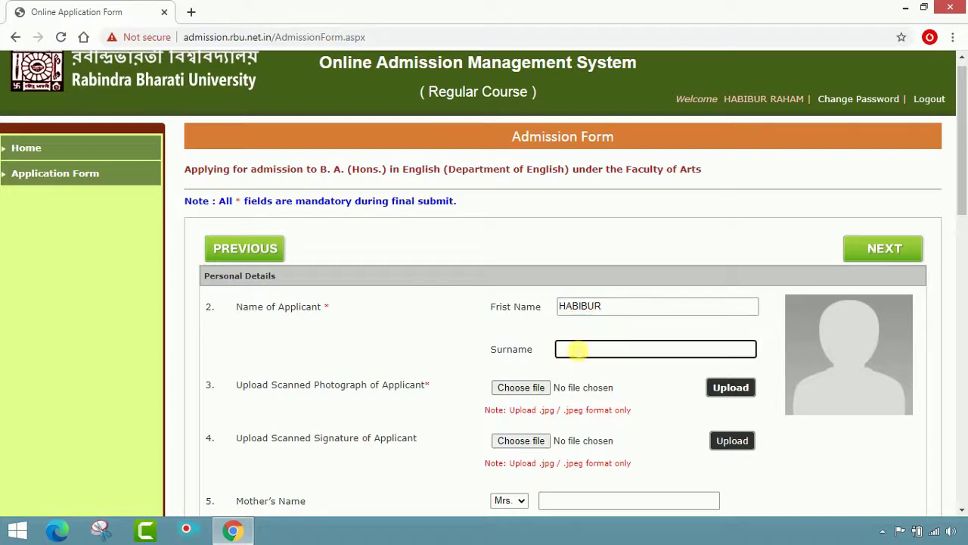
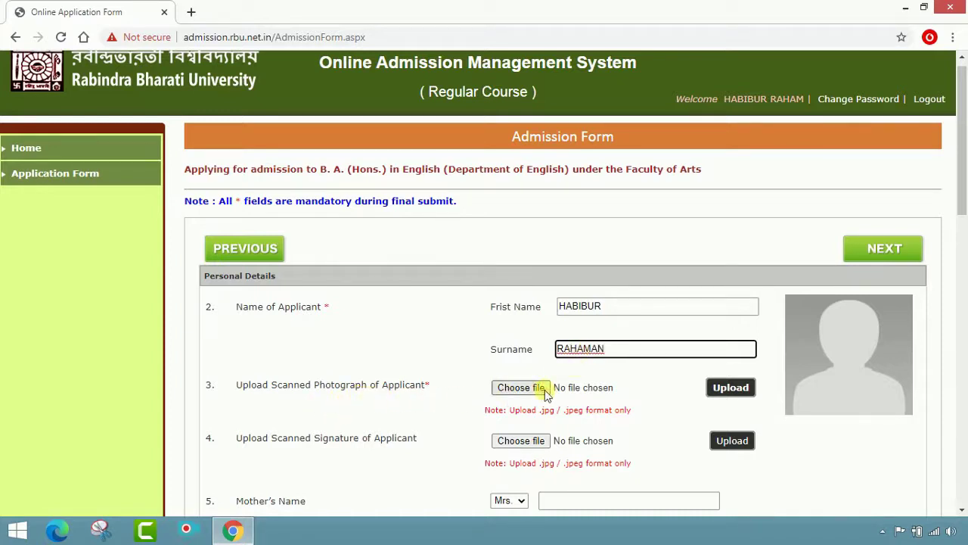
Upload HR.jpg as the applicant's photograph
{"action": "left_click", "coordinate": [514, 390]}
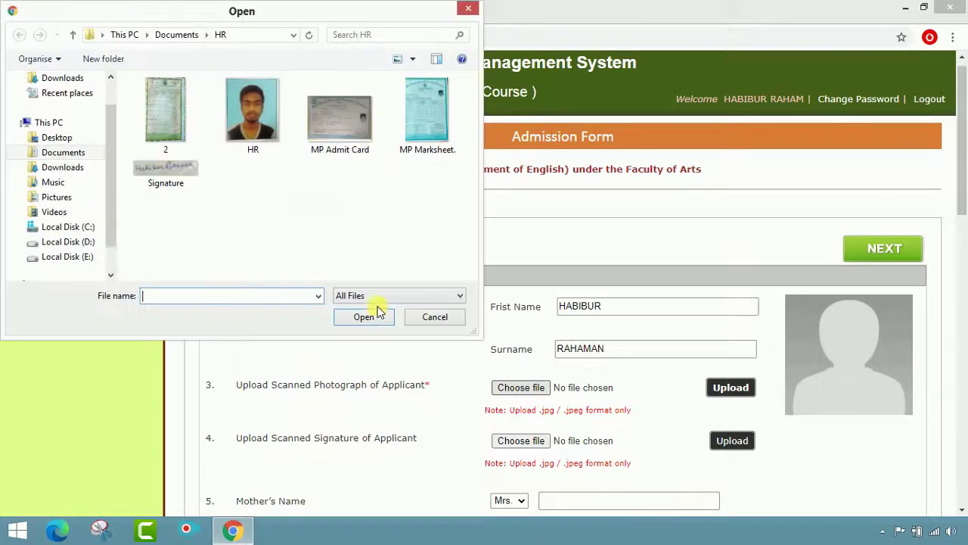
{"action": "left_click", "coordinate": [261, 125]}
{"action": "left_click", "coordinate": [364, 317]}
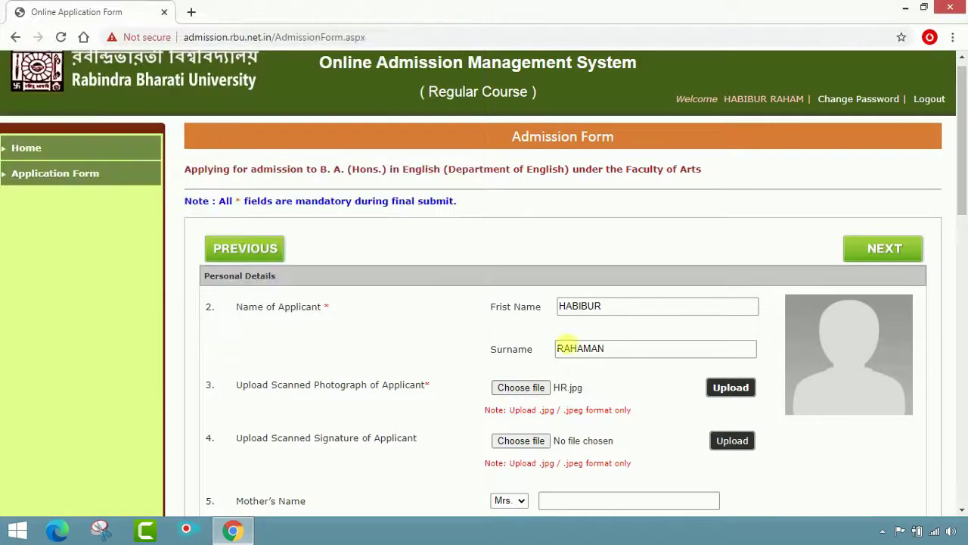
{"action": "left_click", "coordinate": [737, 389]}
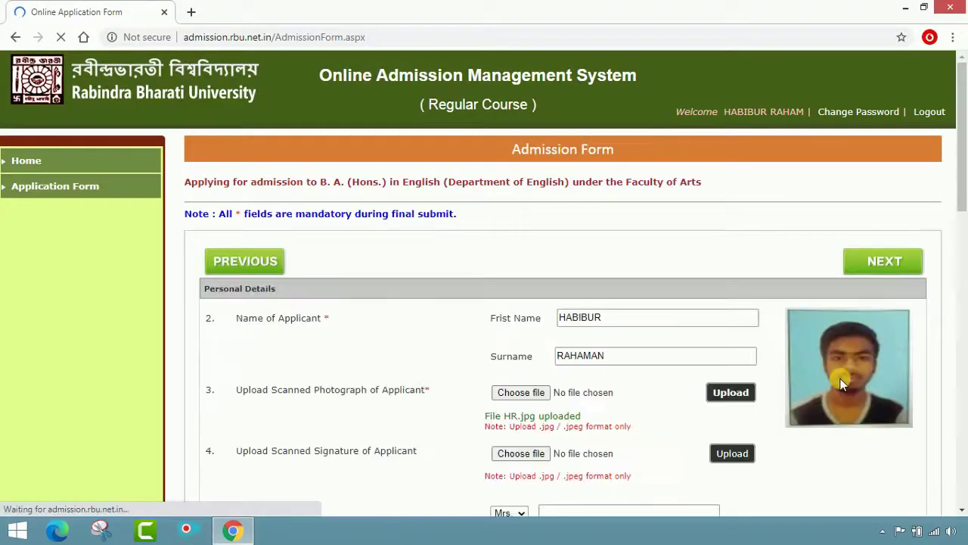
{"action": "scroll", "coordinate": [257, 324], "scroll_direction": "up", "scroll_amount": 2}
{"action": "scroll", "coordinate": [363, 390], "scroll_direction": "down", "scroll_amount": 1}
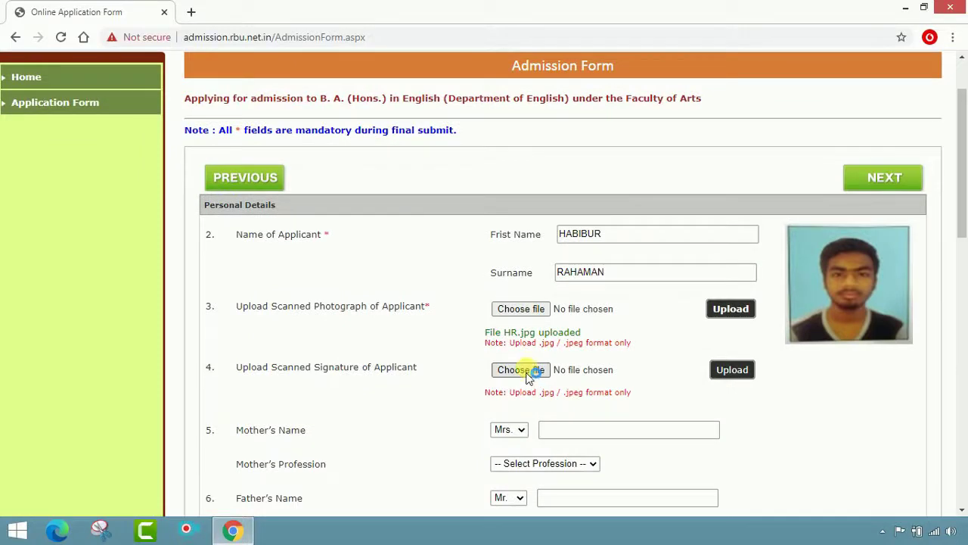
Upload Signature.jpg as the applicant's signature
{"action": "left_click", "coordinate": [528, 371]}
{"action": "left_click", "coordinate": [146, 166]}
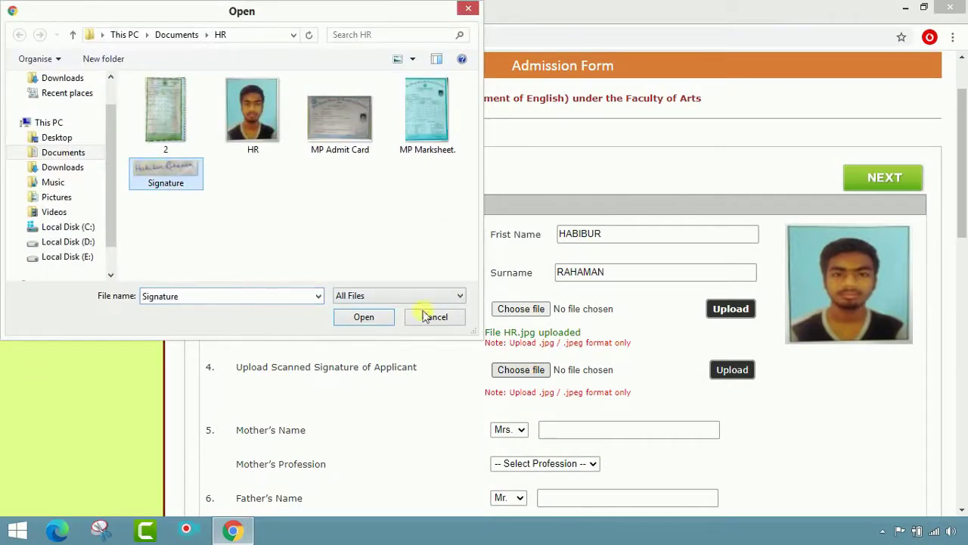
{"action": "left_click", "coordinate": [371, 320]}
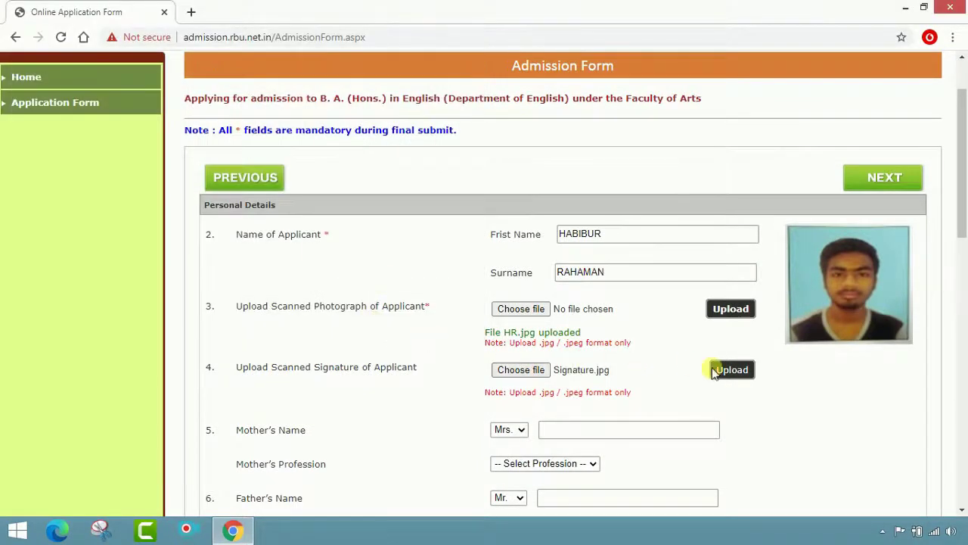
{"action": "left_click", "coordinate": [733, 371]}
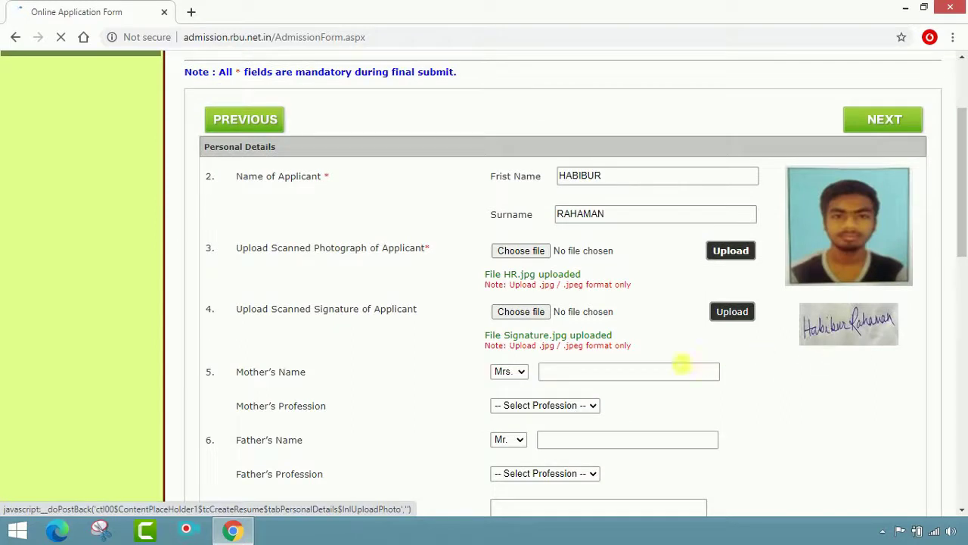
Enter the mother's name and set her profession to Home Maker
{"action": "scroll", "coordinate": [575, 382], "scroll_direction": "down", "scroll_amount": 1}
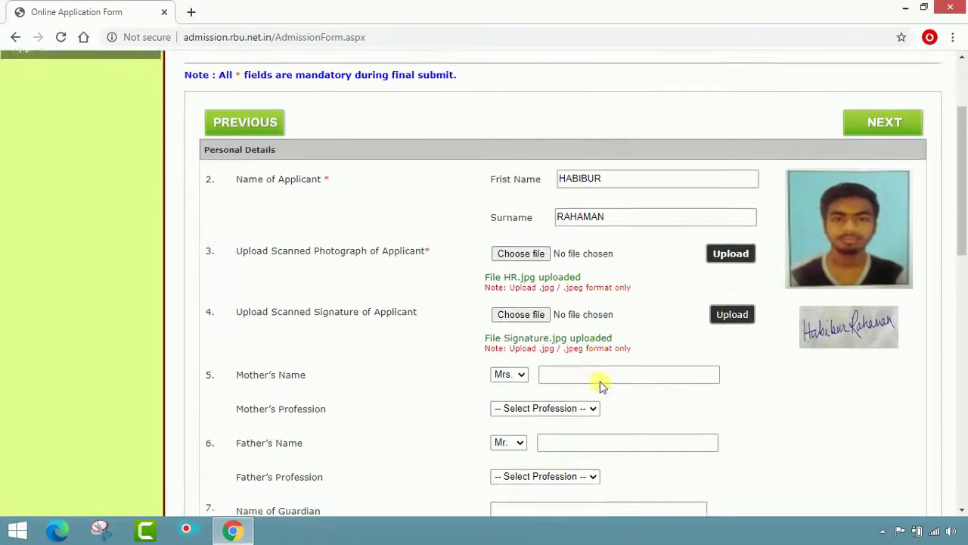
{"action": "left_click", "coordinate": [594, 364]}
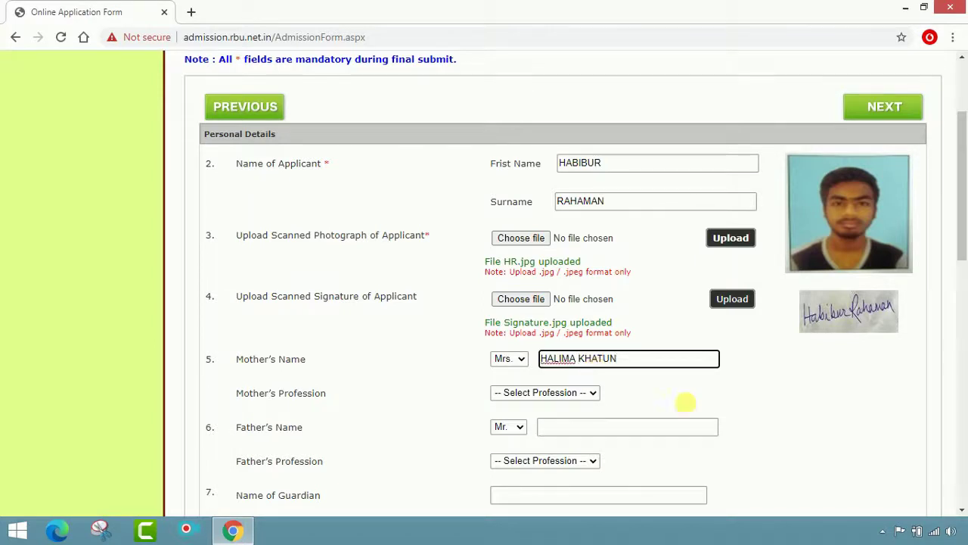
{"action": "left_click", "coordinate": [590, 393]}
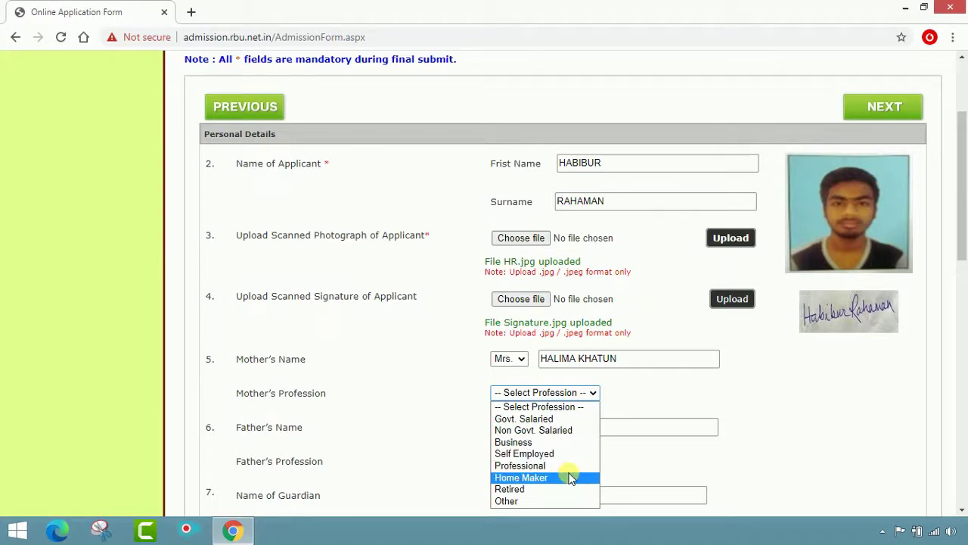
{"action": "left_click", "coordinate": [569, 477]}
Enter the father's name with profession Business, and type the guardian's name
{"action": "scroll", "coordinate": [601, 426], "scroll_direction": "down", "scroll_amount": 1}
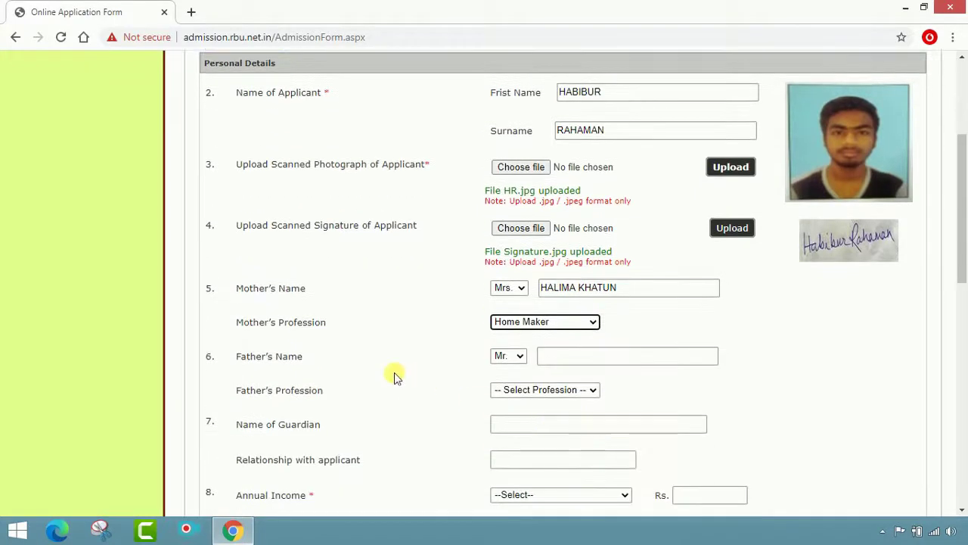
{"action": "left_click", "coordinate": [599, 364]}
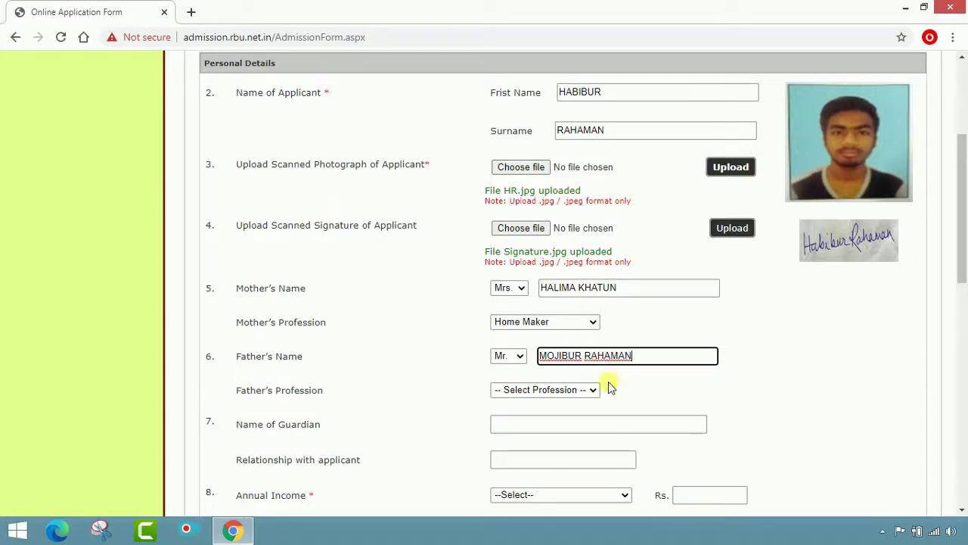
{"action": "left_click", "coordinate": [578, 388]}
{"action": "left_click", "coordinate": [544, 440]}
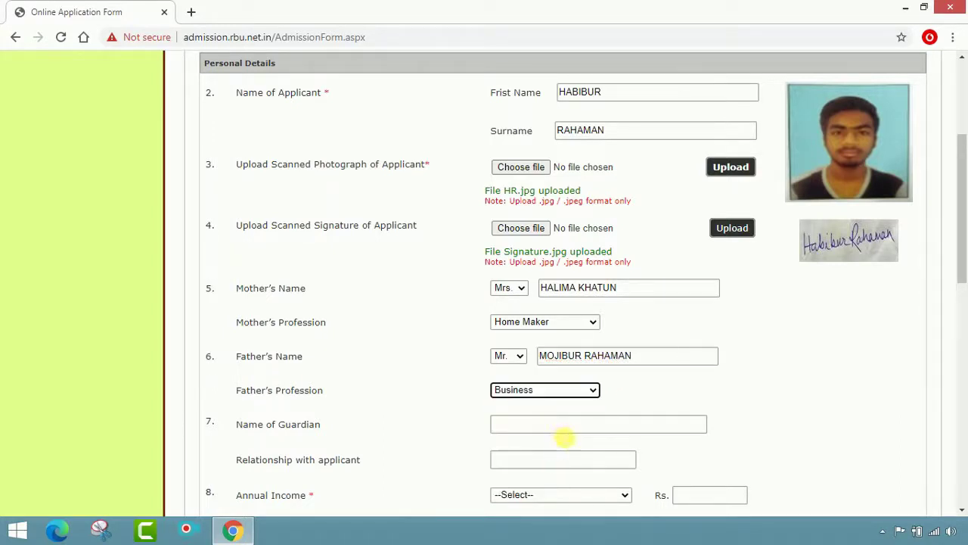
{"action": "left_click", "coordinate": [562, 433]}
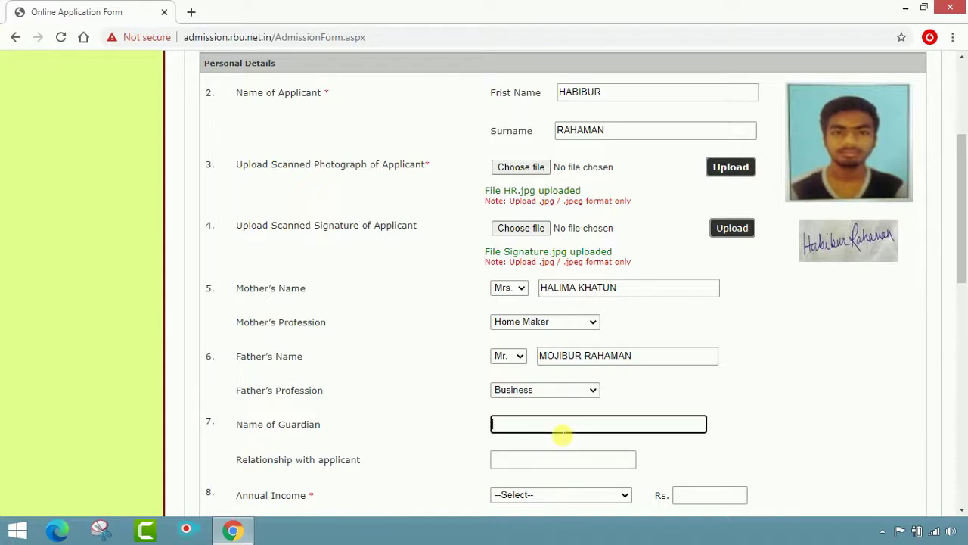
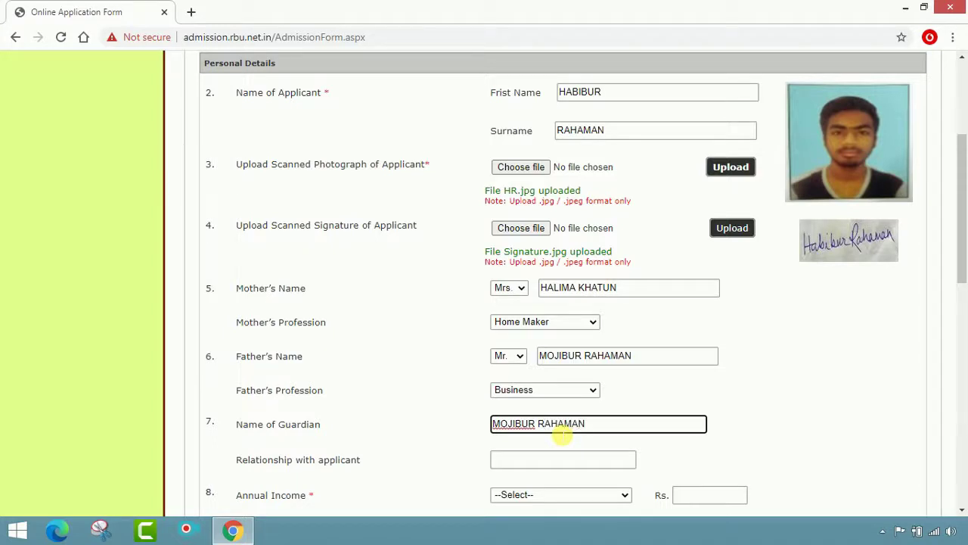
{"action": "scroll", "coordinate": [562, 435], "scroll_direction": "down", "scroll_amount": 2}
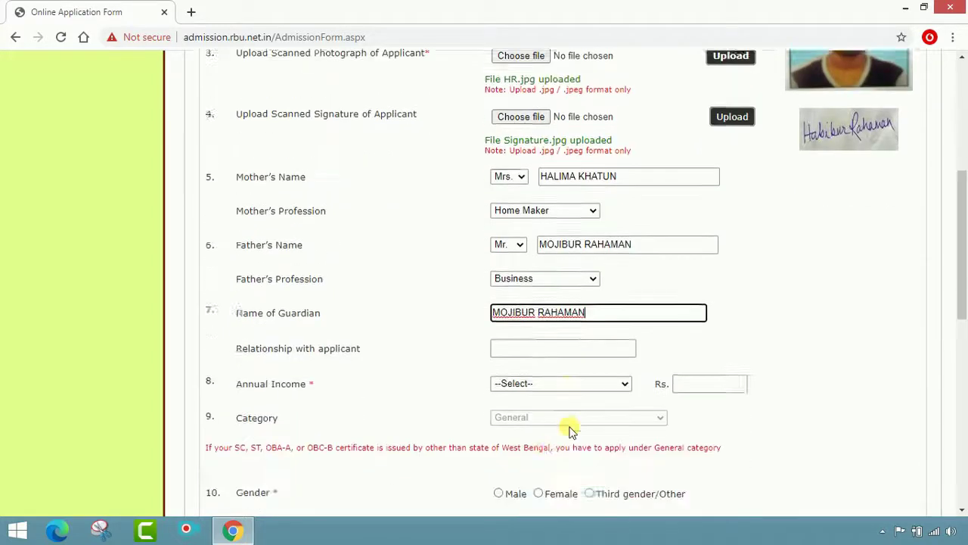
Set guardian relationship FATHER, Family annual income 84000, and gender Male
{"action": "left_click", "coordinate": [543, 323]}
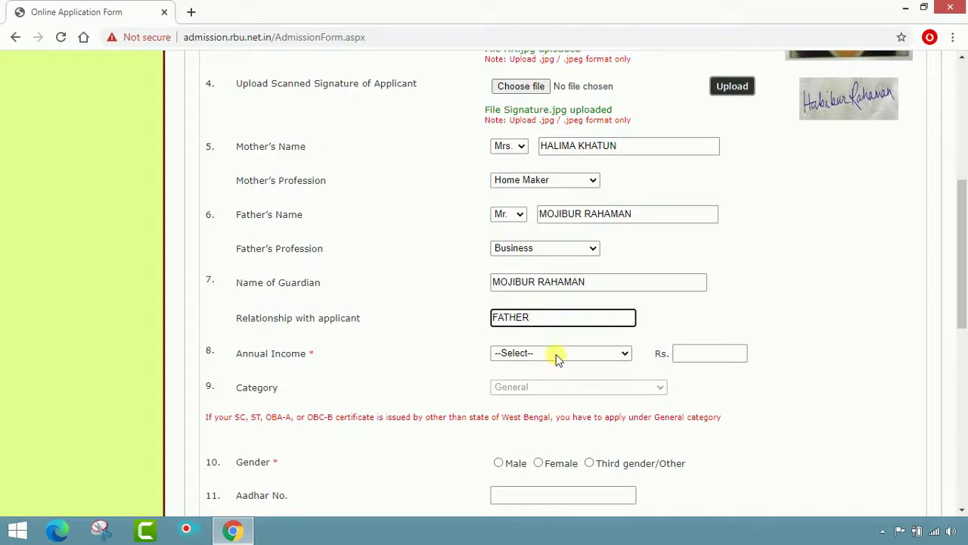
{"action": "left_click", "coordinate": [557, 353]}
{"action": "left_click", "coordinate": [554, 380]}
{"action": "left_click", "coordinate": [733, 353]}
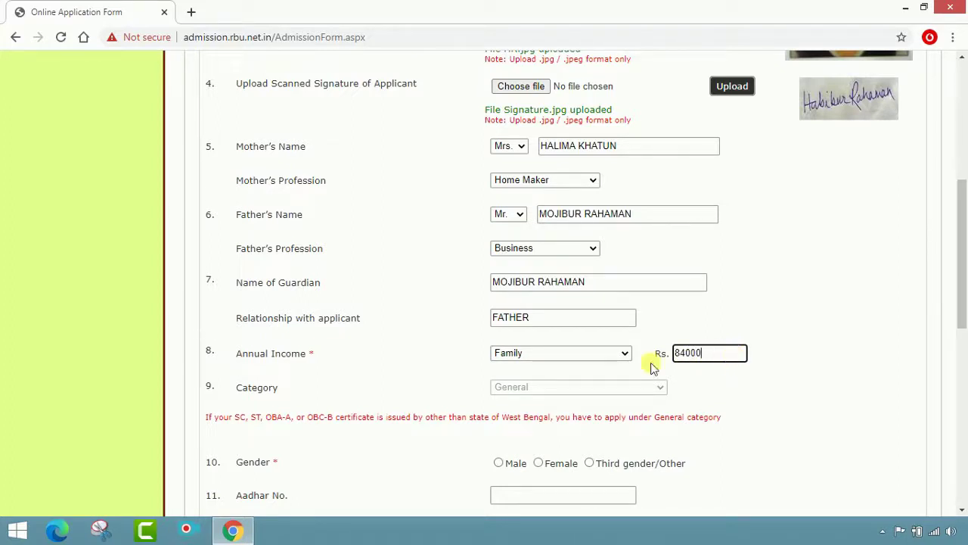
{"action": "left_click", "coordinate": [592, 386]}
{"action": "scroll", "coordinate": [785, 370], "scroll_direction": "down", "scroll_amount": 3}
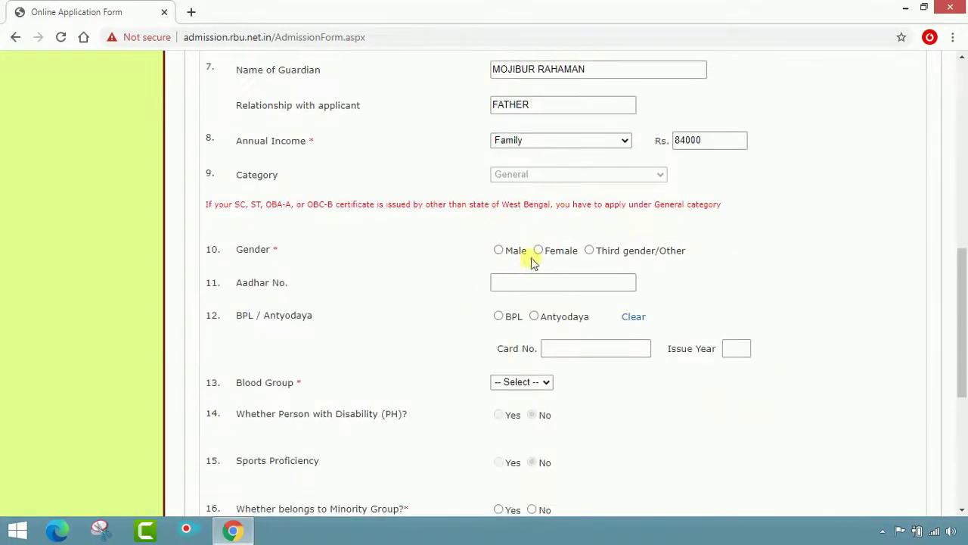
{"action": "left_click", "coordinate": [500, 251]}
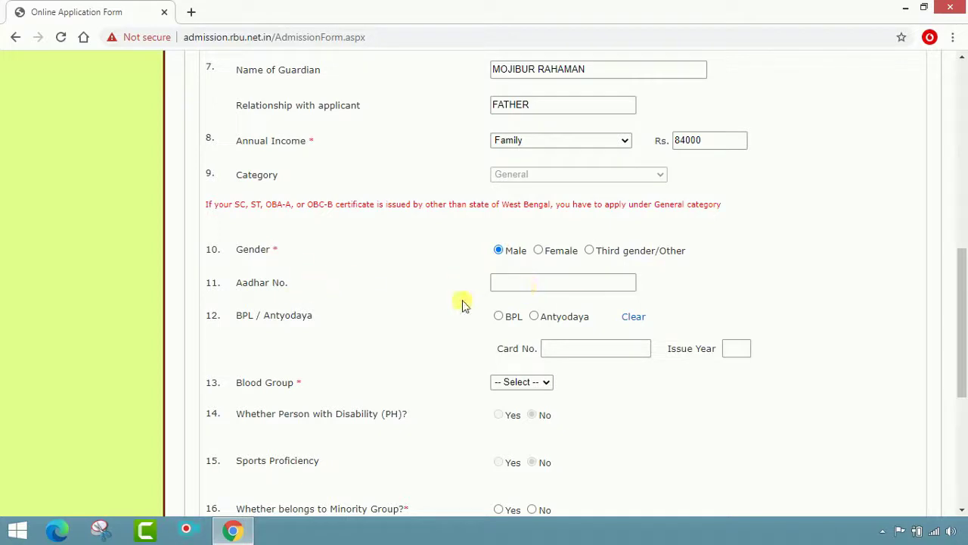
Set blood group B+ and mark minority Yes with group MUSLIM
{"action": "scroll", "coordinate": [469, 306], "scroll_direction": "down", "scroll_amount": 1}
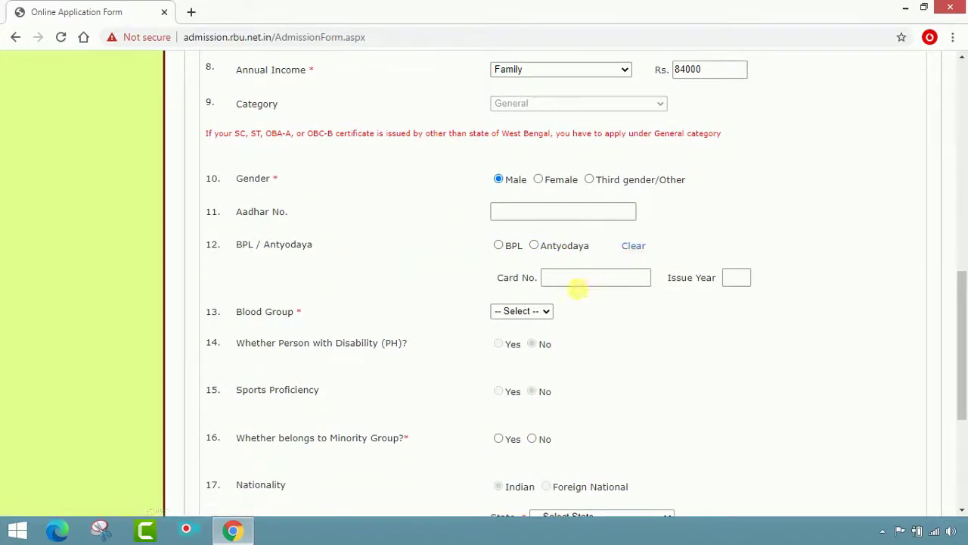
{"action": "scroll", "coordinate": [650, 263], "scroll_direction": "down", "scroll_amount": 1}
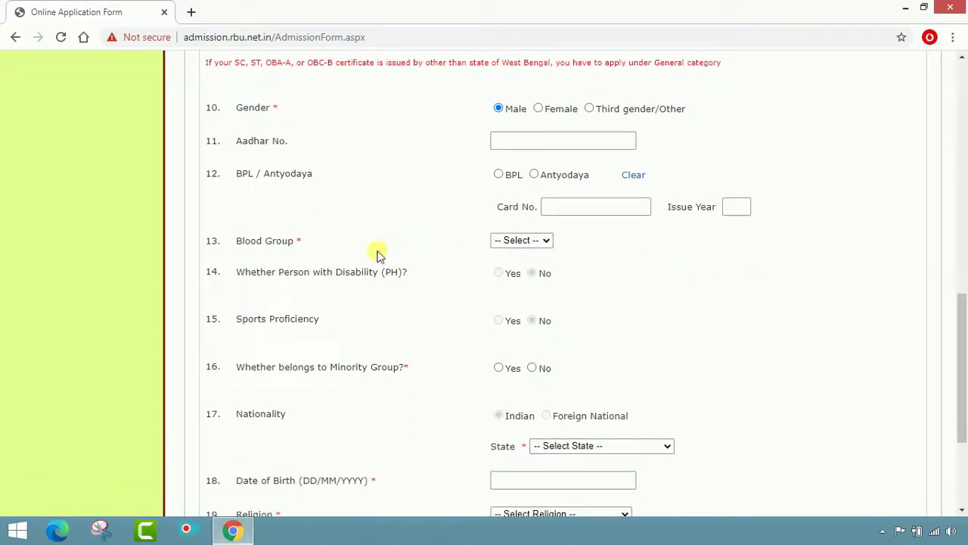
{"action": "left_click", "coordinate": [540, 240]}
{"action": "left_click", "coordinate": [524, 290]}
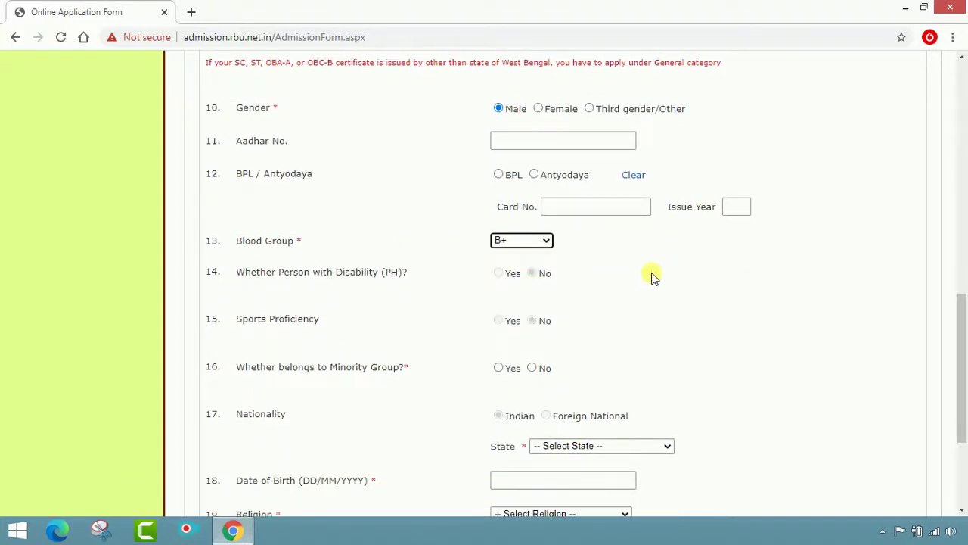
{"action": "scroll", "coordinate": [647, 274], "scroll_direction": "down", "scroll_amount": 1}
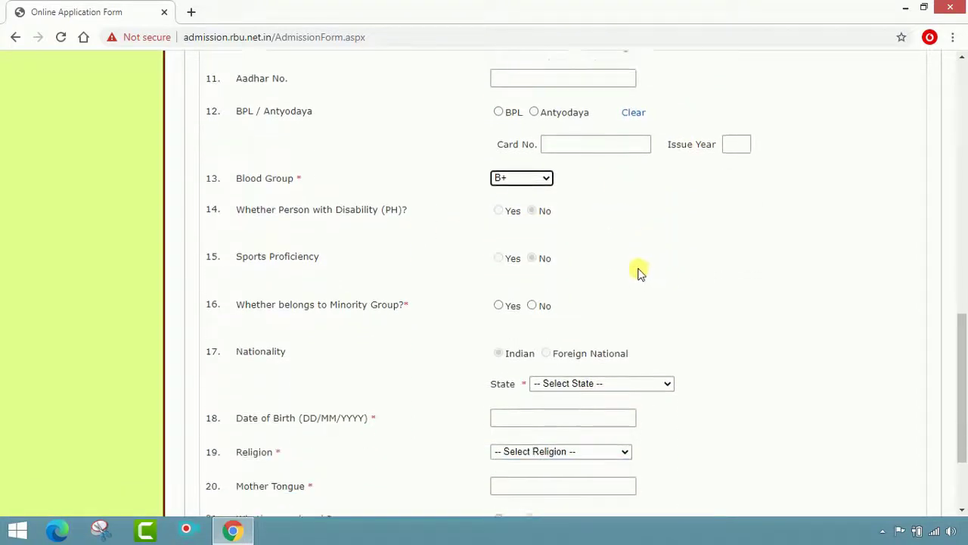
{"action": "left_click", "coordinate": [531, 203]}
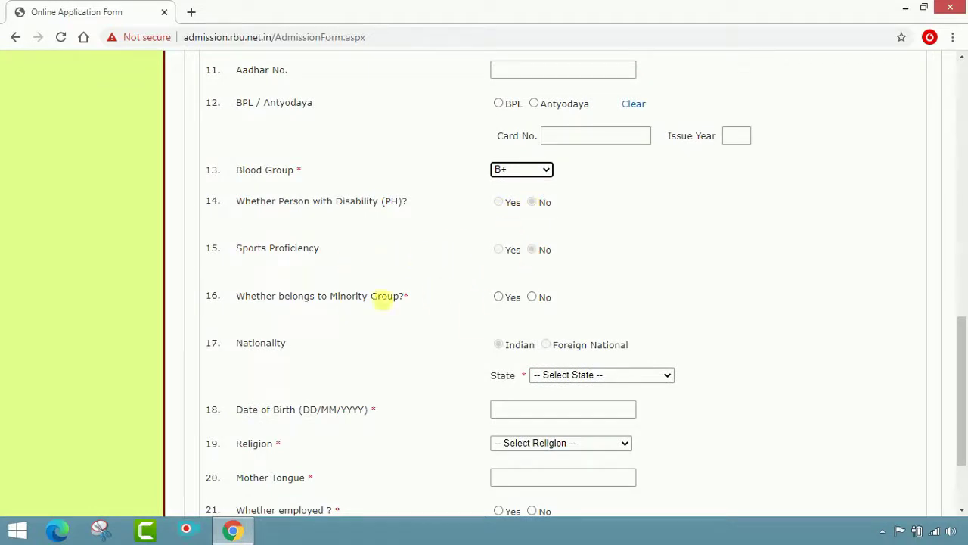
{"action": "left_click", "coordinate": [498, 297]}
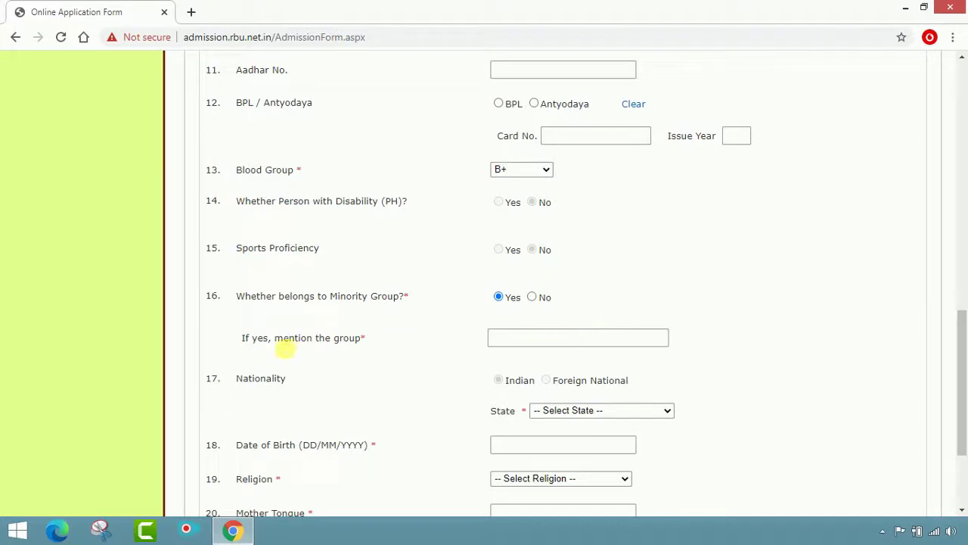
{"action": "left_click", "coordinate": [506, 338]}
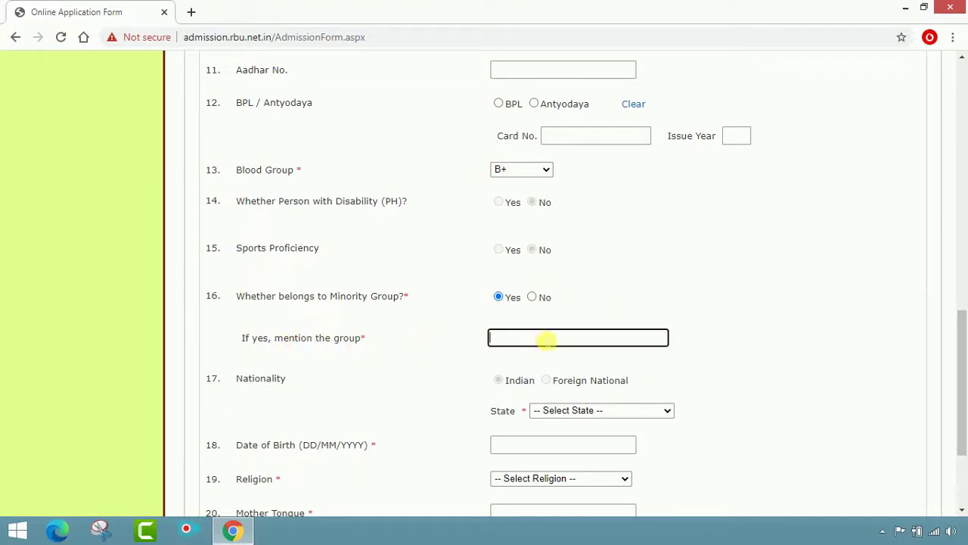
{"action": "type", "text": "MUSLIM"}
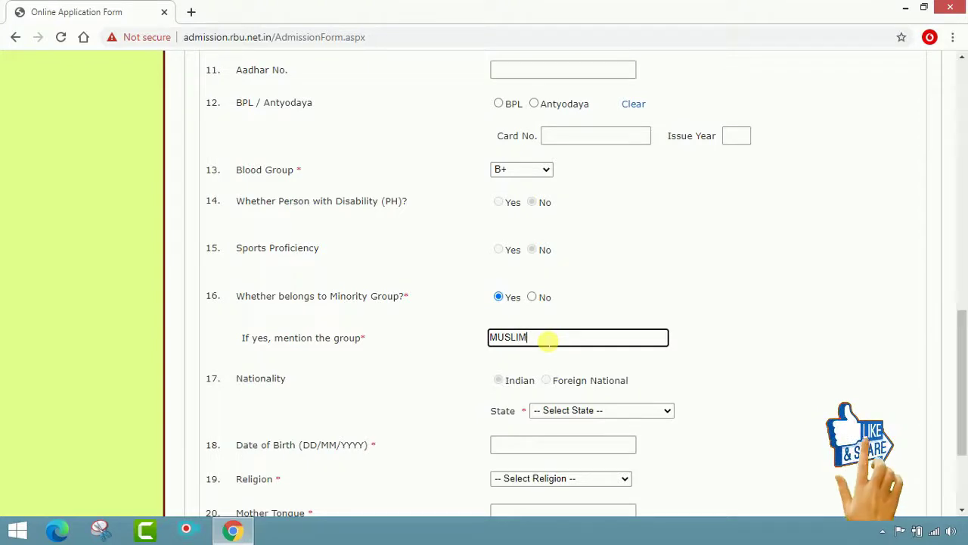
{"action": "scroll", "coordinate": [530, 338], "scroll_direction": "down", "scroll_amount": 3}
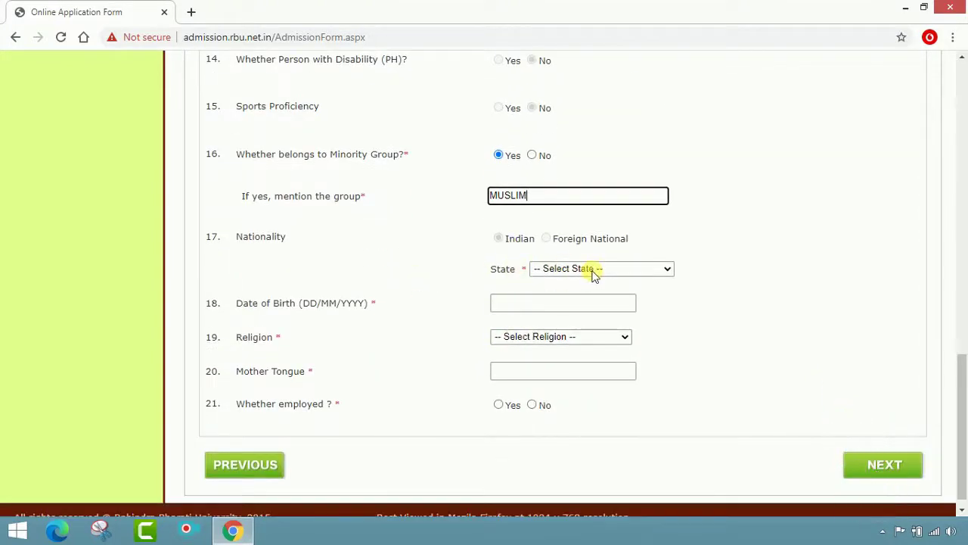
Set the state to West Bengal
{"action": "left_click", "coordinate": [594, 270]}
{"action": "scroll", "coordinate": [590, 471], "scroll_direction": "down", "scroll_amount": 3}
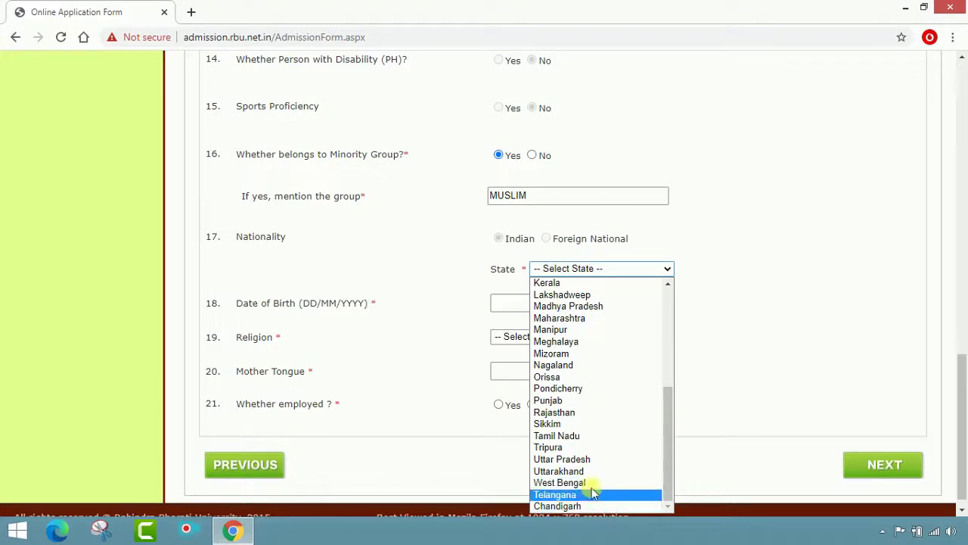
{"action": "left_click", "coordinate": [590, 483]}
{"action": "scroll", "coordinate": [605, 291], "scroll_direction": "down", "scroll_amount": 1}
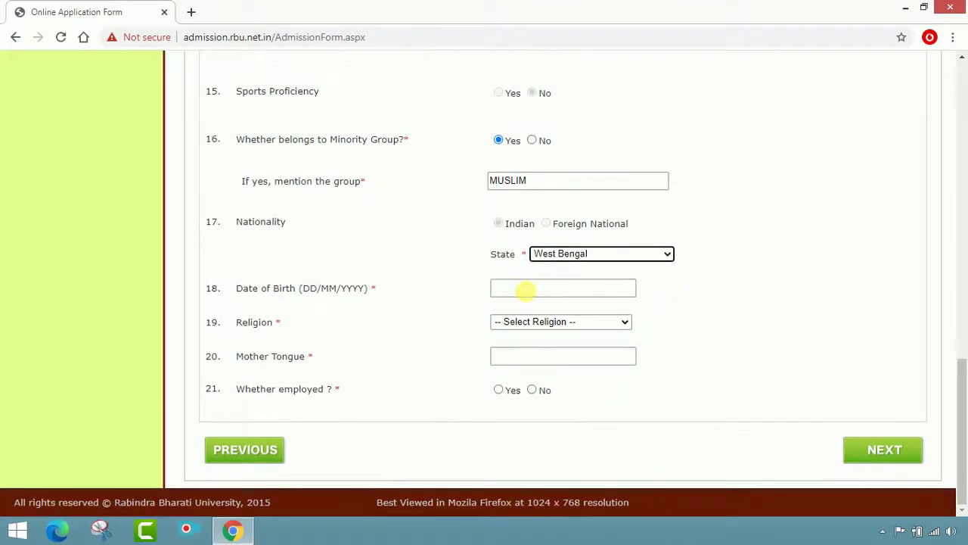
{"action": "left_click", "coordinate": [526, 288]}
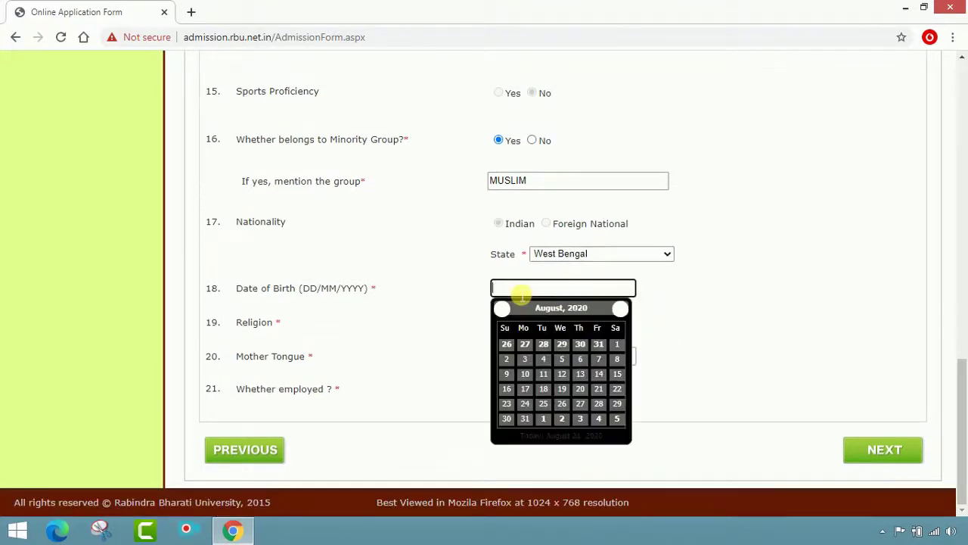
{"action": "left_click", "coordinate": [590, 311]}
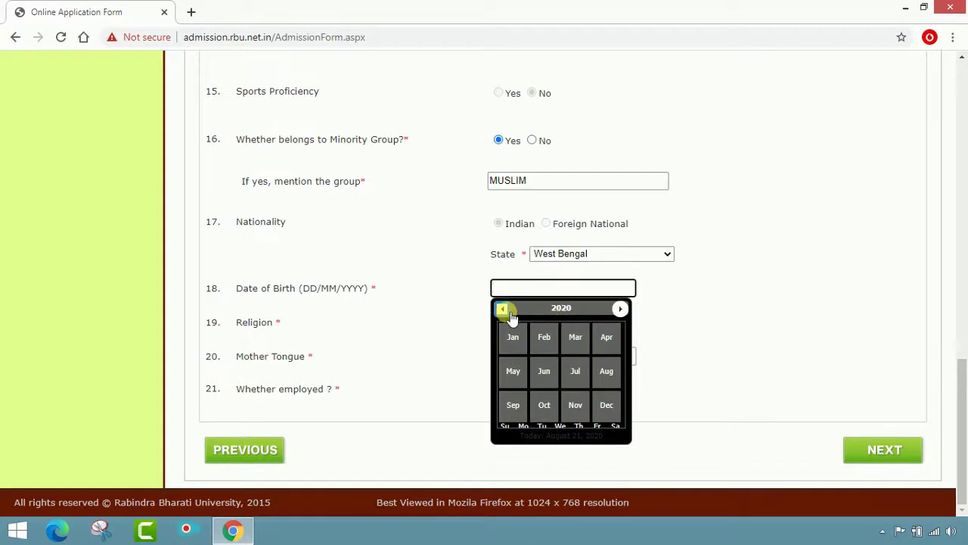
{"action": "left_click", "coordinate": [503, 310]}
{"action": "left_click", "coordinate": [621, 309]}
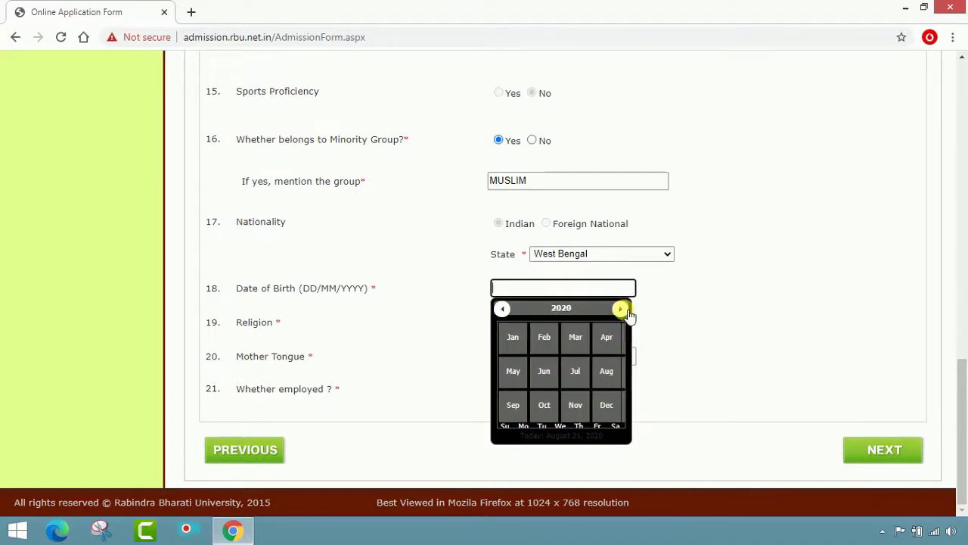
{"action": "left_click", "coordinate": [503, 309]}
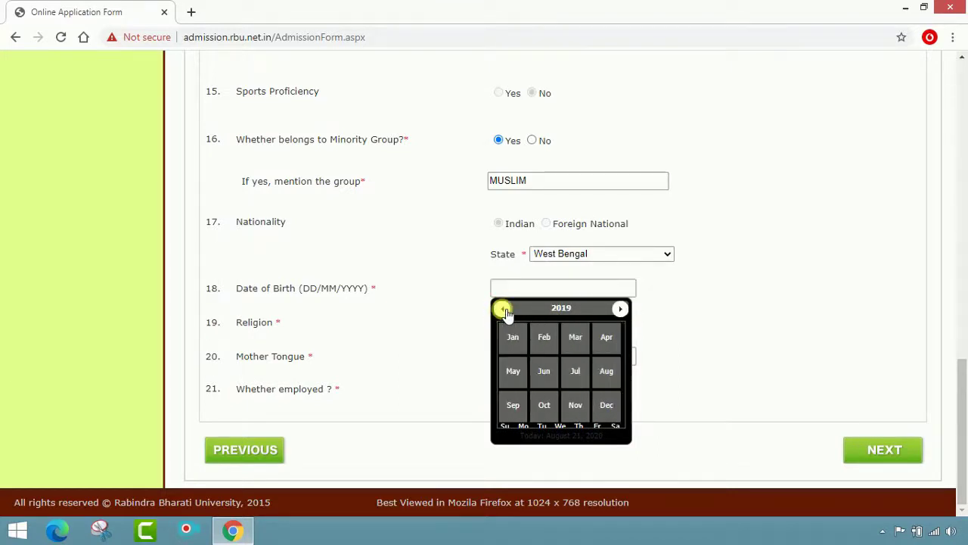
{"action": "left_click", "coordinate": [504, 309]}
{"action": "left_click", "coordinate": [504, 309]}
{"action": "left_click", "coordinate": [504, 309]}
{"action": "left_click", "coordinate": [504, 309]}
{"action": "left_click", "coordinate": [504, 310]}
{"action": "left_click", "coordinate": [505, 310]}
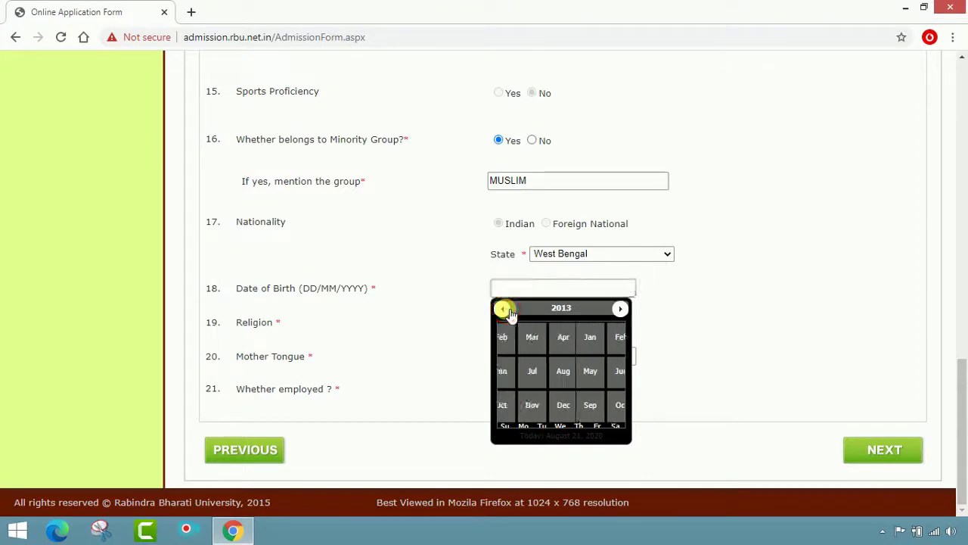
{"action": "left_click", "coordinate": [505, 309]}
{"action": "left_click", "coordinate": [505, 310]}
{"action": "left_click", "coordinate": [506, 310]}
{"action": "left_click", "coordinate": [505, 309]}
{"action": "left_click", "coordinate": [505, 309]}
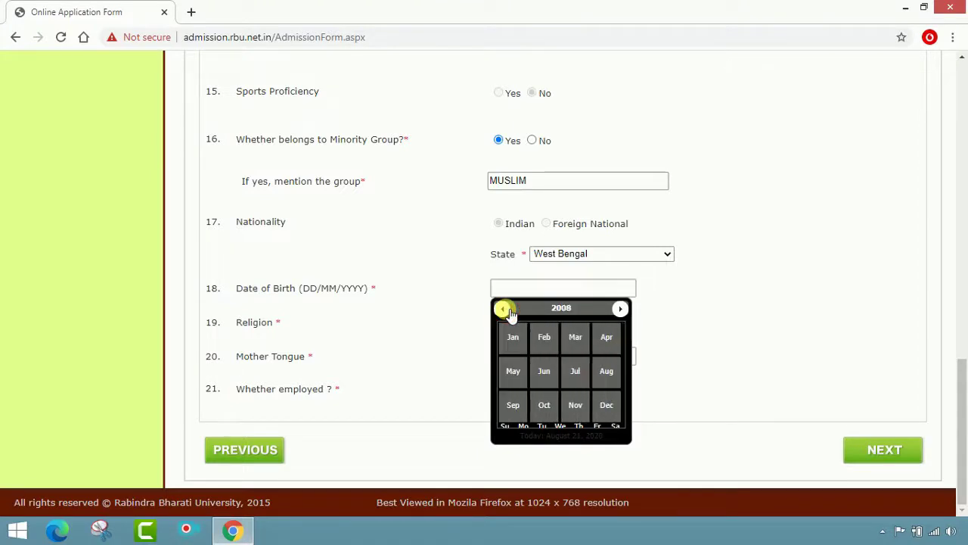
{"action": "left_click", "coordinate": [506, 310]}
{"action": "left_click", "coordinate": [506, 310]}
{"action": "left_click", "coordinate": [505, 309]}
{"action": "left_click", "coordinate": [506, 309]}
{"action": "left_click", "coordinate": [506, 309]}
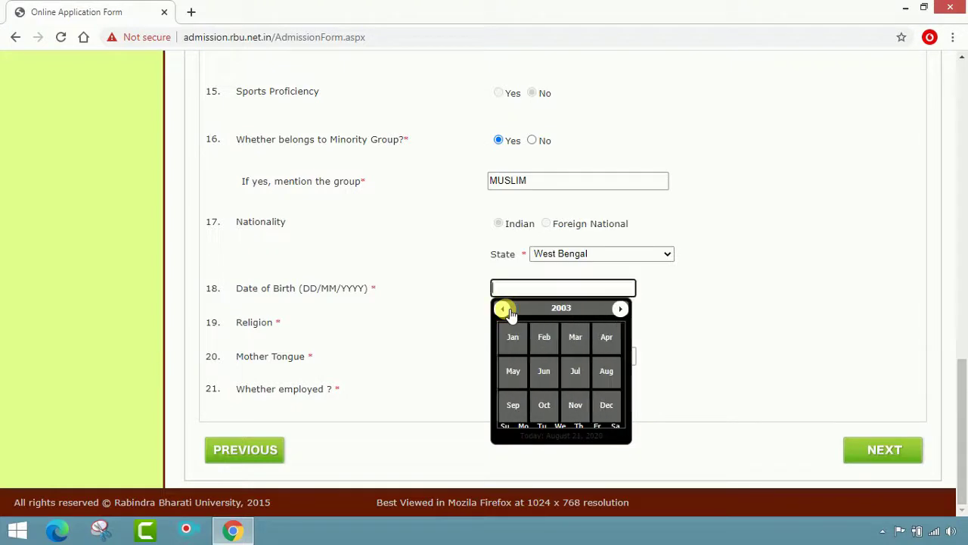
{"action": "left_click", "coordinate": [505, 311]}
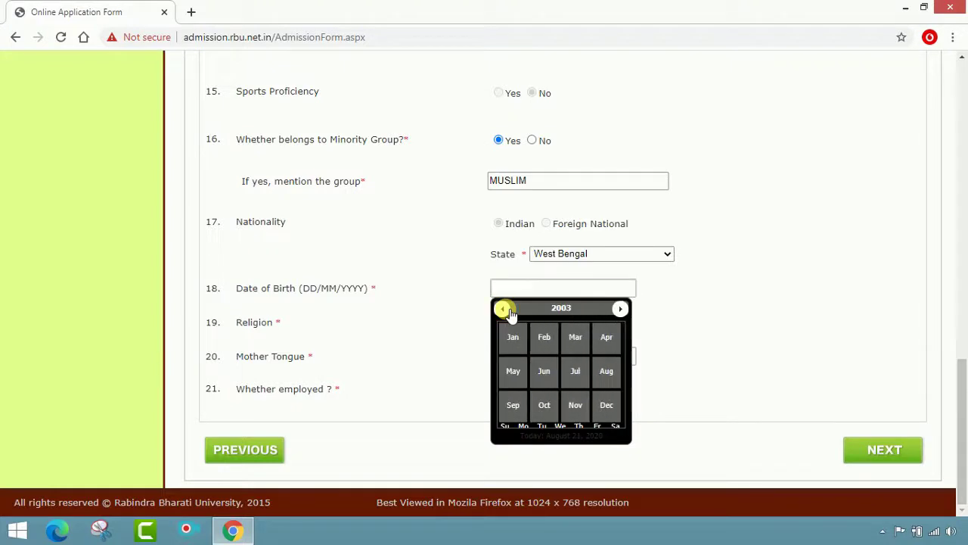
{"action": "left_click", "coordinate": [587, 409]}
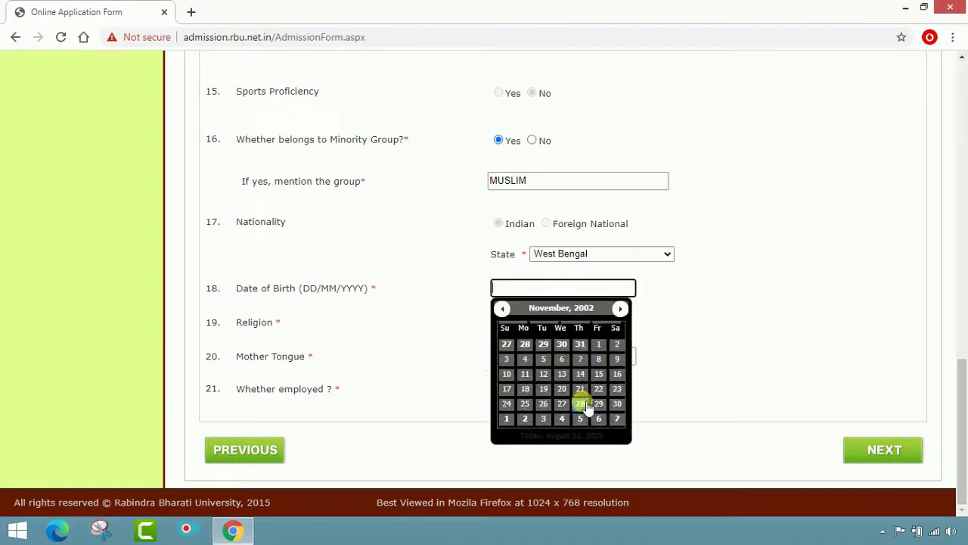
{"action": "left_click", "coordinate": [619, 374]}
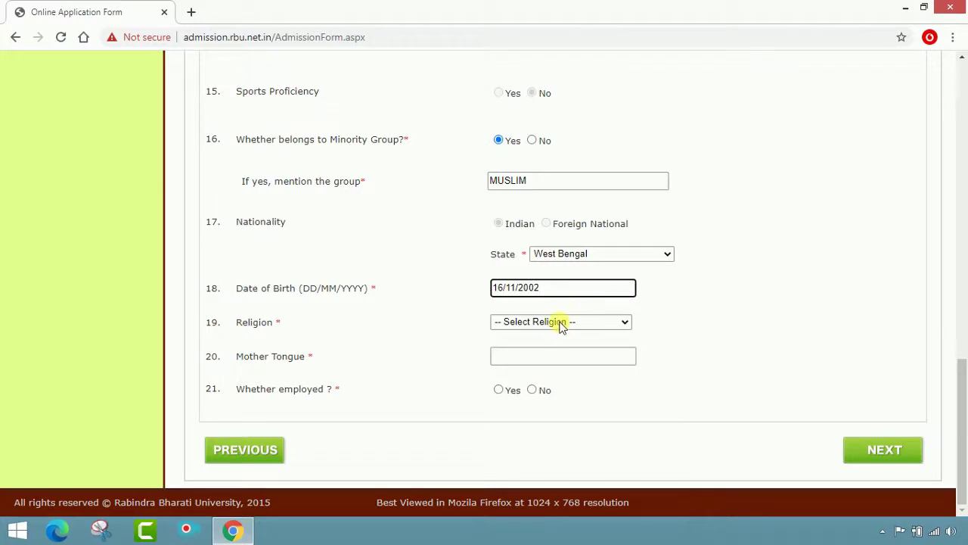
Set religion Muslim, mother tongue BENGALI, and employed No
{"action": "left_click", "coordinate": [562, 324]}
{"action": "left_click", "coordinate": [553, 361]}
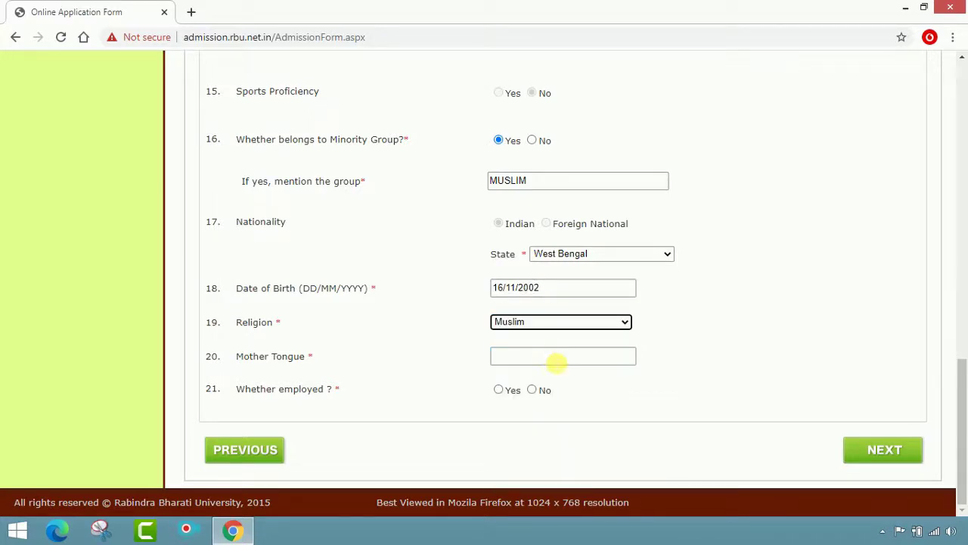
{"action": "left_click", "coordinate": [556, 363]}
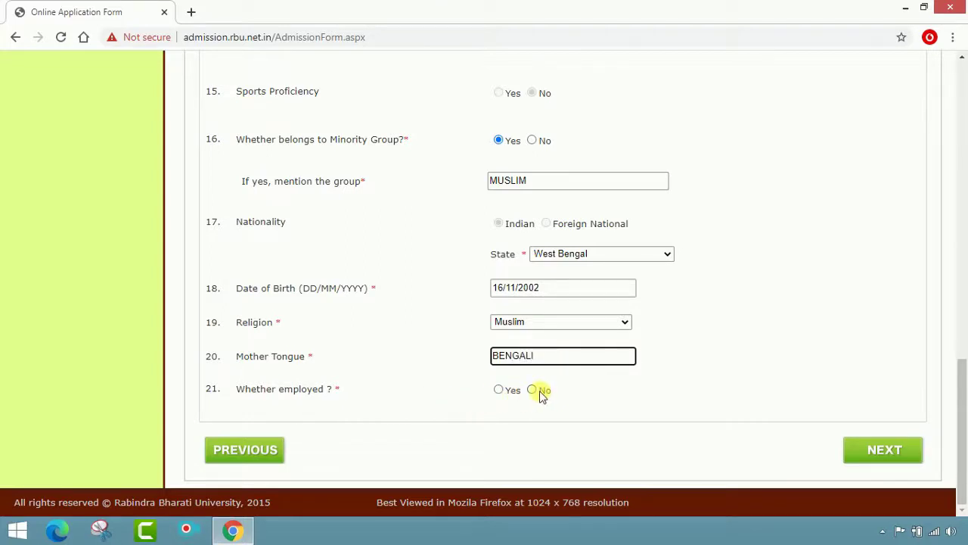
{"action": "left_click", "coordinate": [534, 391]}
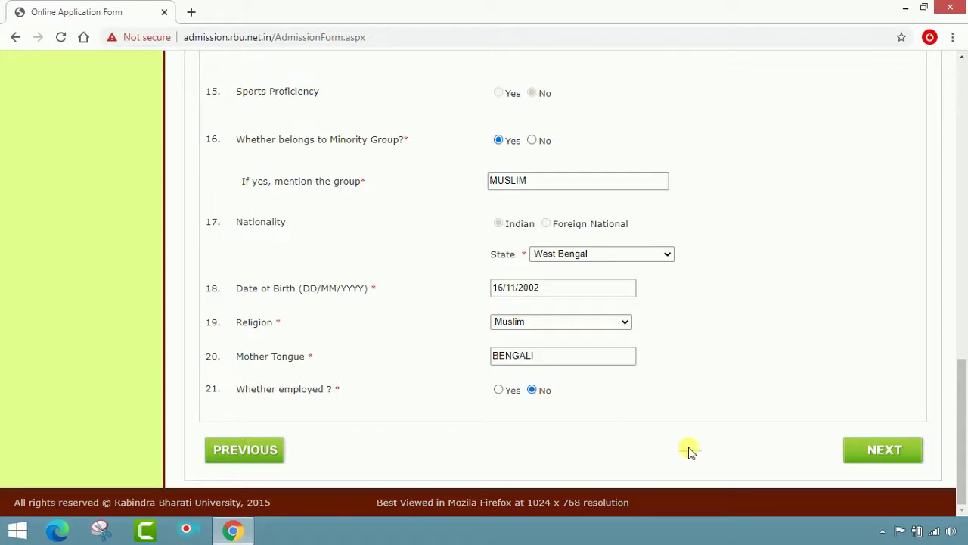
Save the personal details, dismiss the success message, and scroll up to Address for Communication
{"action": "left_click", "coordinate": [873, 452]}
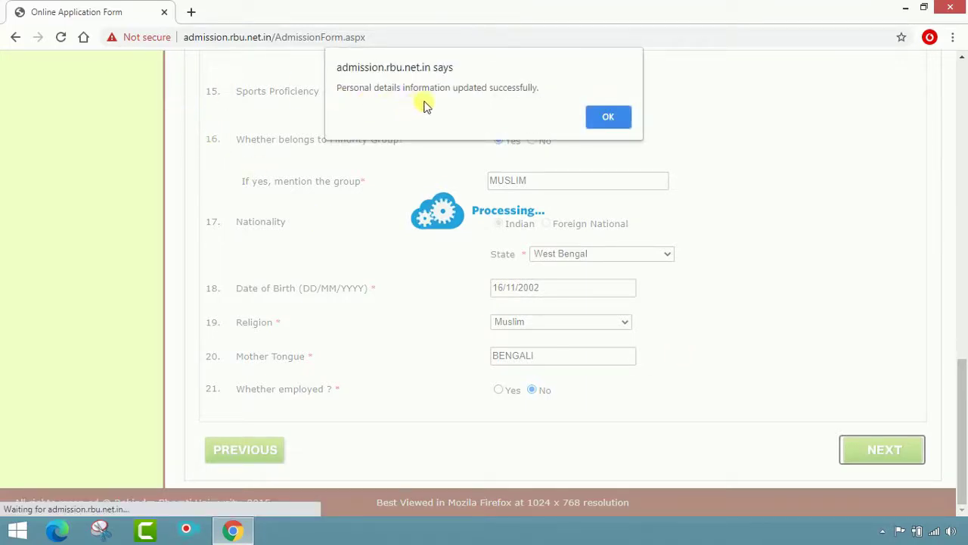
{"action": "left_click", "coordinate": [605, 120]}
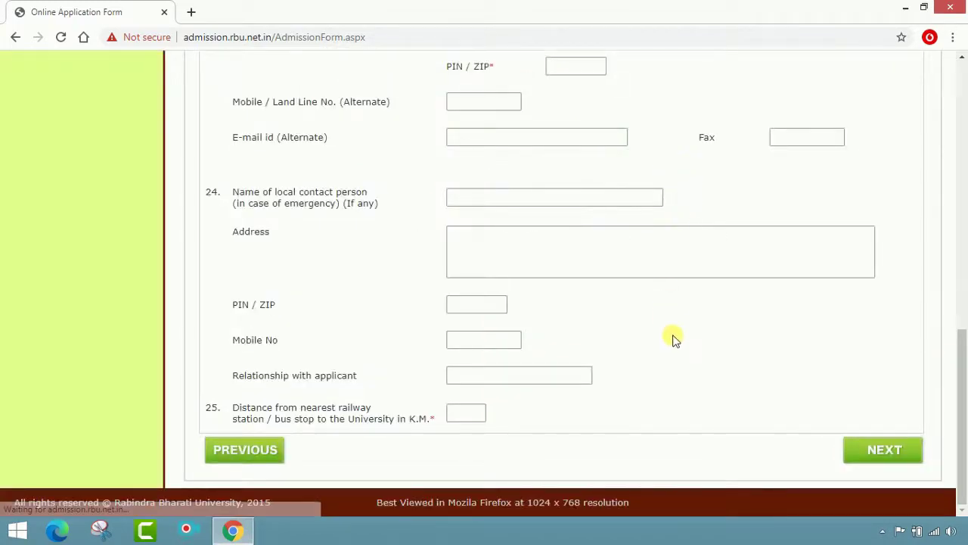
{"action": "scroll", "coordinate": [677, 345], "scroll_direction": "up", "scroll_amount": 4}
{"action": "scroll", "coordinate": [681, 342], "scroll_direction": "up", "scroll_amount": 5}
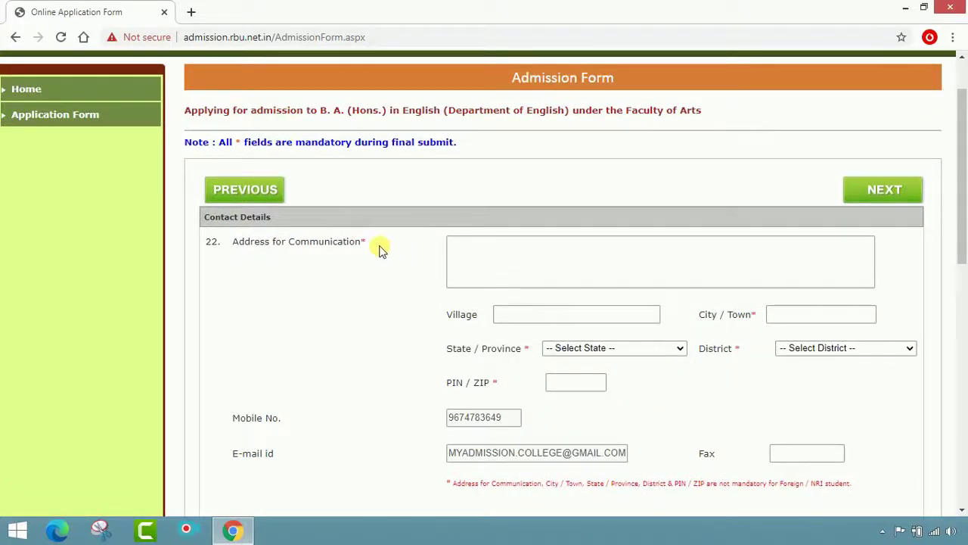
Enter the communication street address, village and city/town
{"action": "left_click", "coordinate": [473, 254]}
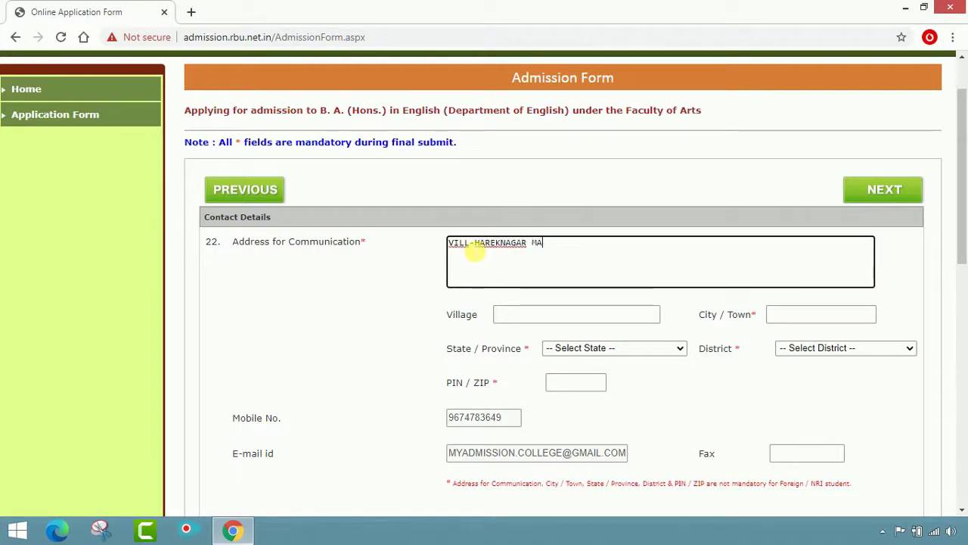
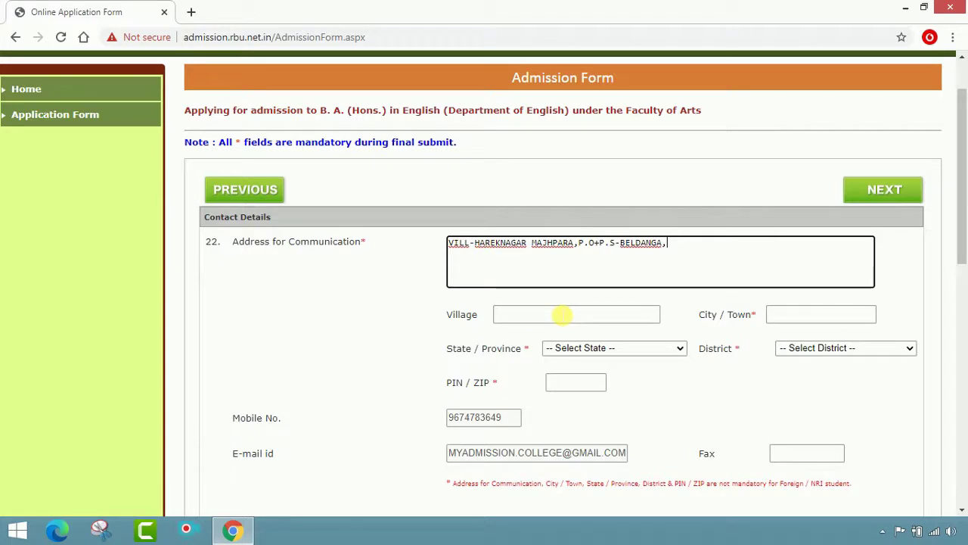
{"action": "left_click", "coordinate": [562, 315]}
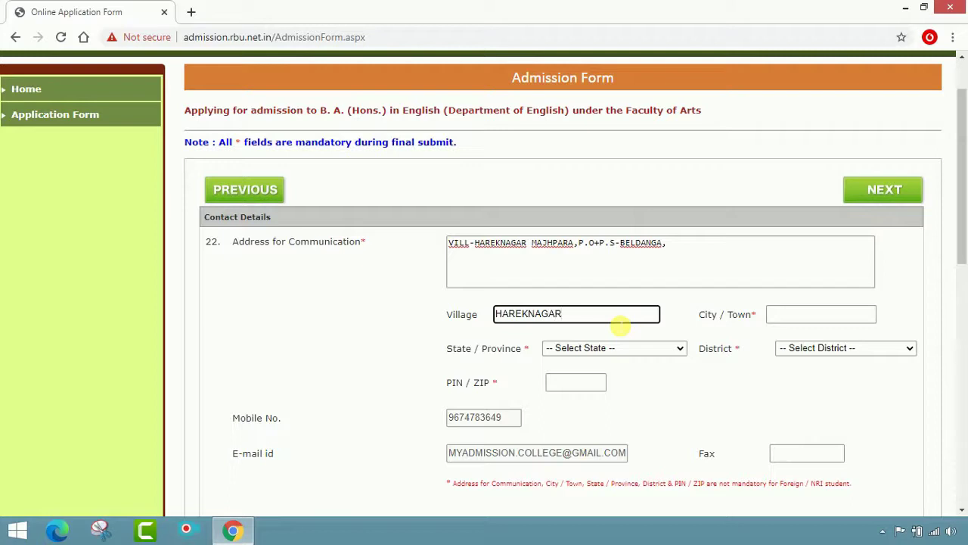
{"action": "left_click", "coordinate": [780, 314]}
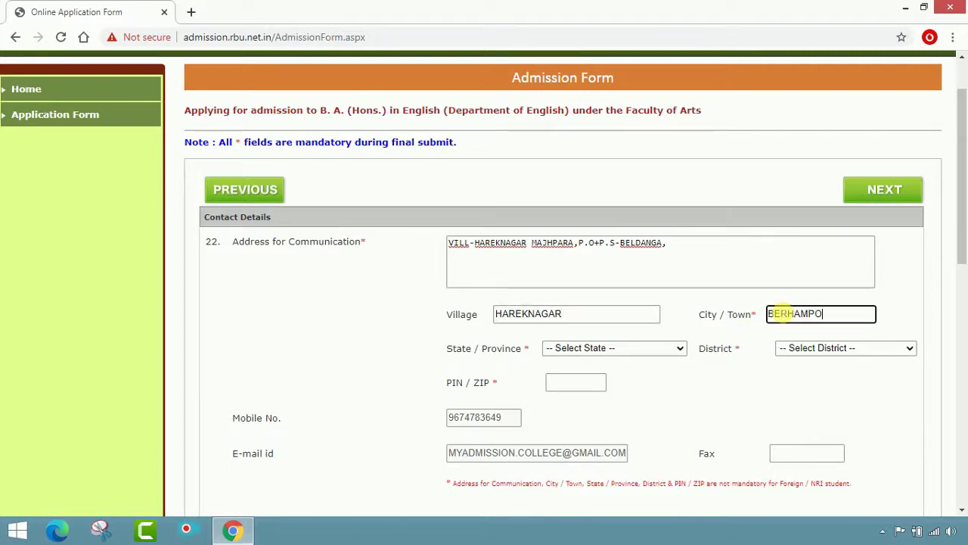
Choose West Bengal as state and Murshidabad as district, then enter the PIN code
{"action": "left_click", "coordinate": [680, 348]}
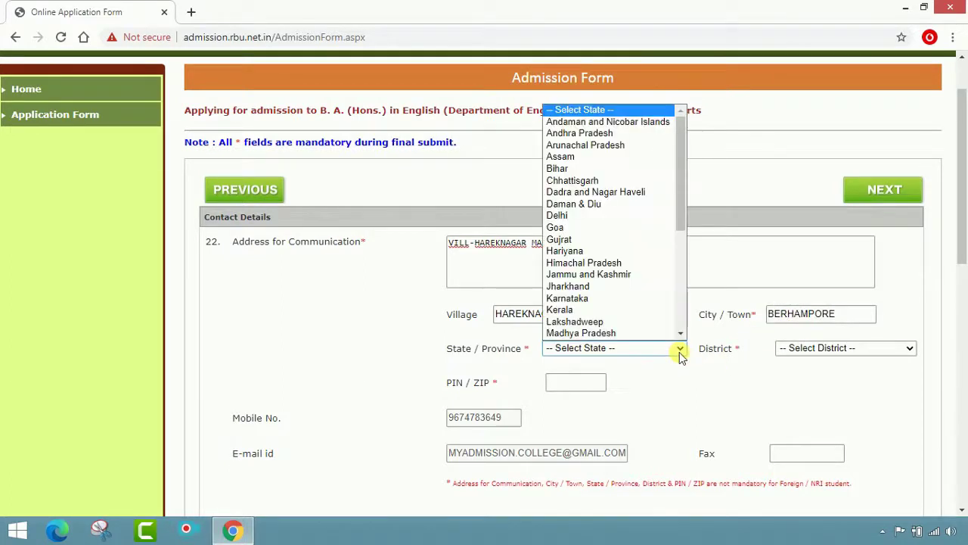
{"action": "scroll", "coordinate": [647, 302], "scroll_direction": "down", "scroll_amount": 5}
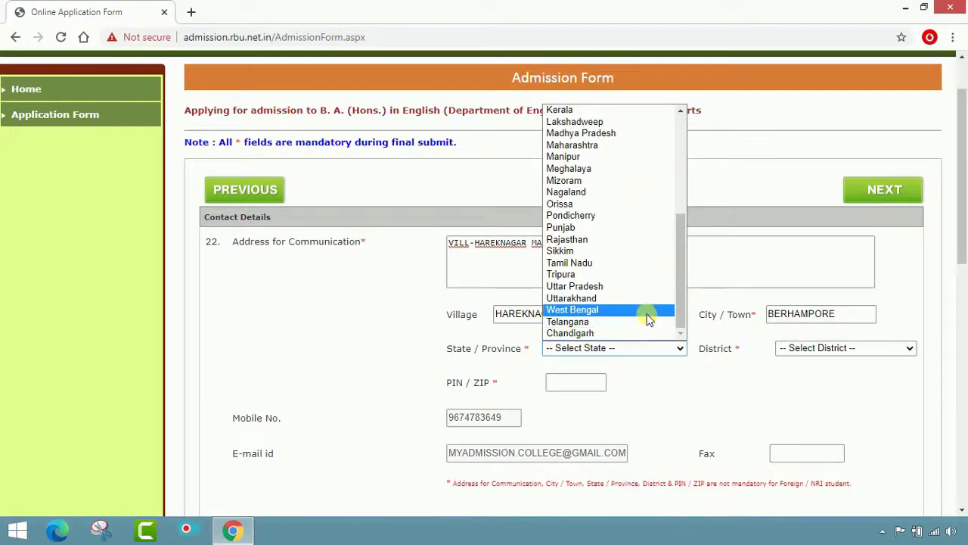
{"action": "left_click", "coordinate": [648, 310]}
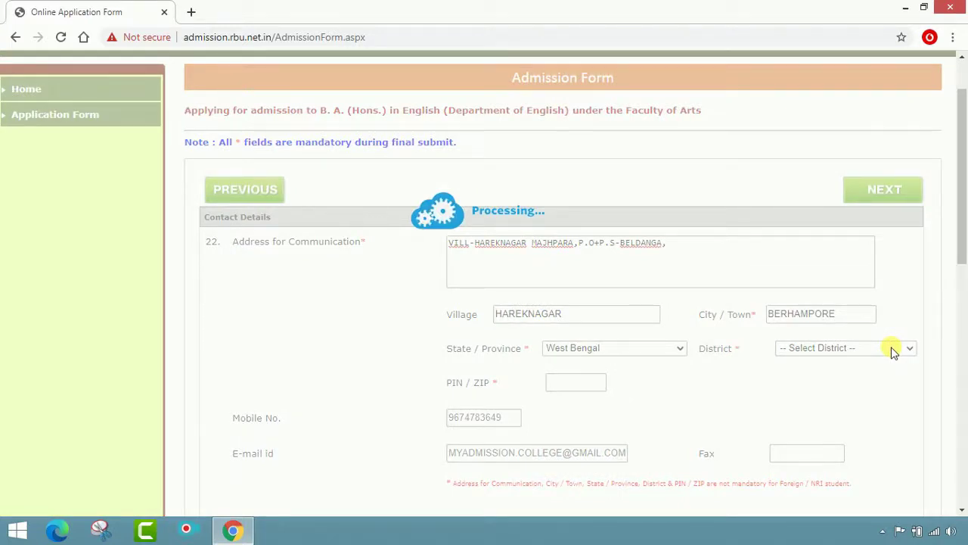
{"action": "left_click", "coordinate": [892, 350]}
{"action": "scroll", "coordinate": [879, 227], "scroll_direction": "down", "scroll_amount": 1}
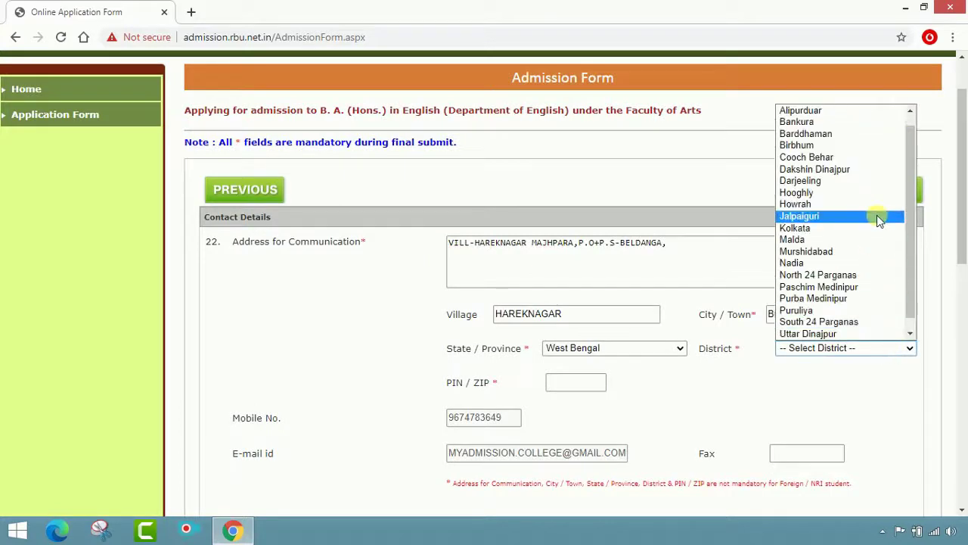
{"action": "left_click", "coordinate": [877, 251]}
{"action": "left_click", "coordinate": [586, 384]}
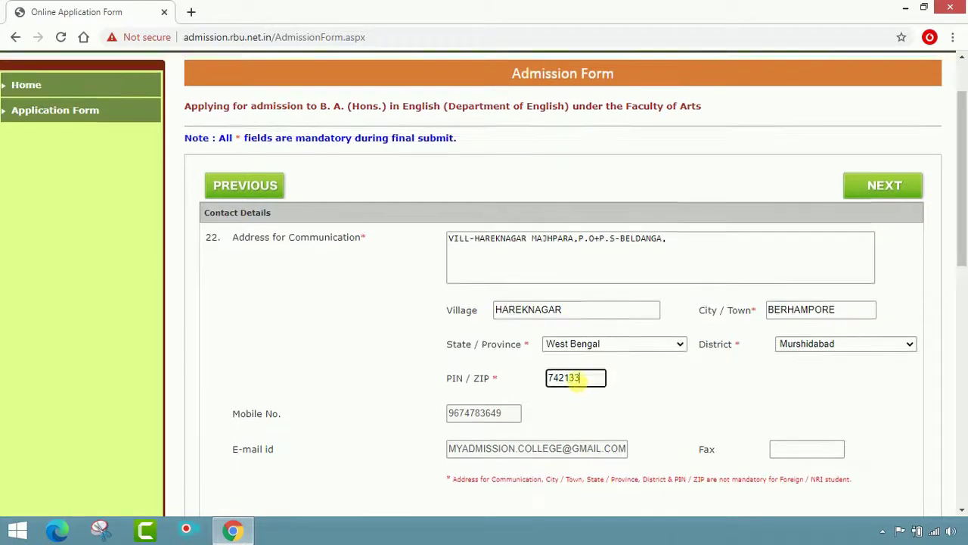
{"action": "scroll", "coordinate": [519, 287], "scroll_direction": "down", "scroll_amount": 3}
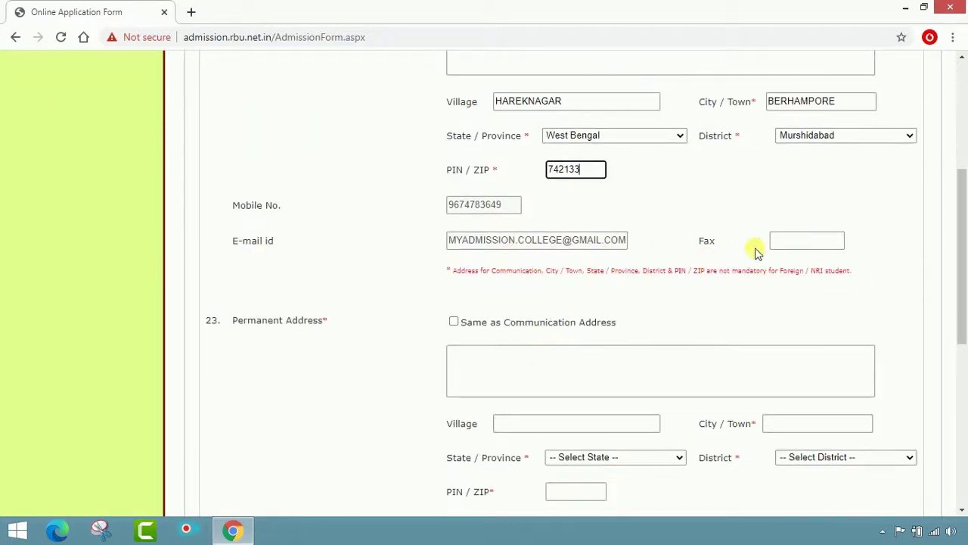
{"action": "scroll", "coordinate": [644, 291], "scroll_direction": "down", "scroll_amount": 2}
{"action": "scroll", "coordinate": [513, 165], "scroll_direction": "up", "scroll_amount": 5}
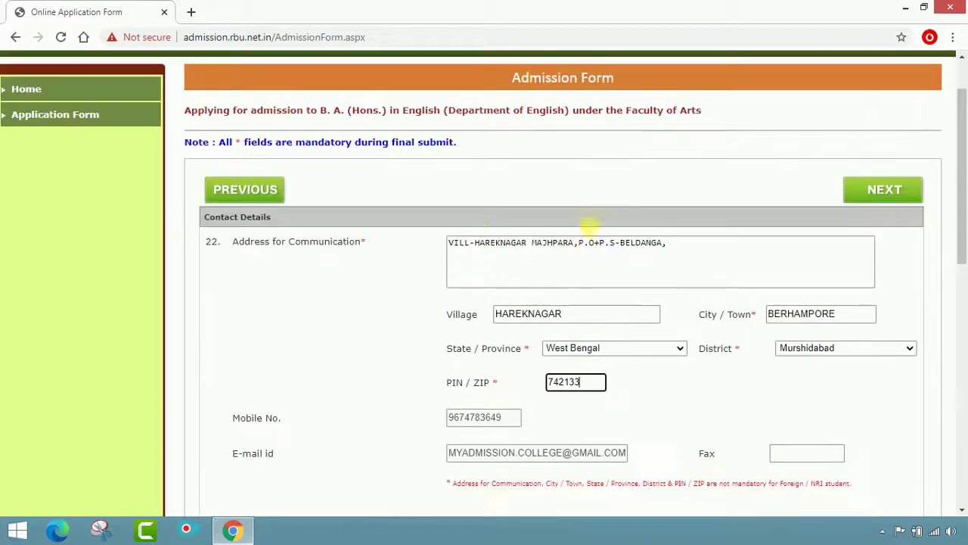
{"action": "scroll", "coordinate": [395, 279], "scroll_direction": "down", "scroll_amount": 1}
{"action": "scroll", "coordinate": [395, 278], "scroll_direction": "down", "scroll_amount": 3}
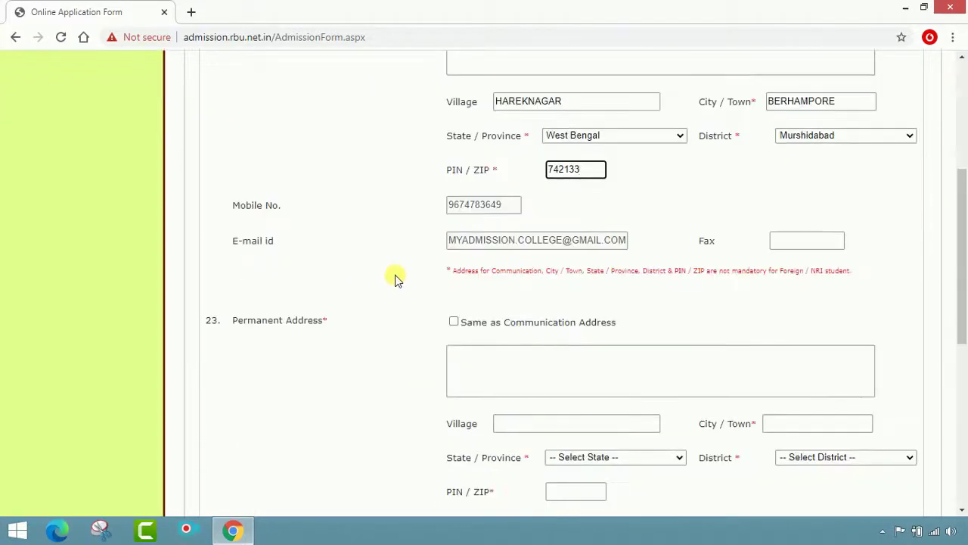
{"action": "scroll", "coordinate": [356, 339], "scroll_direction": "down", "scroll_amount": 2}
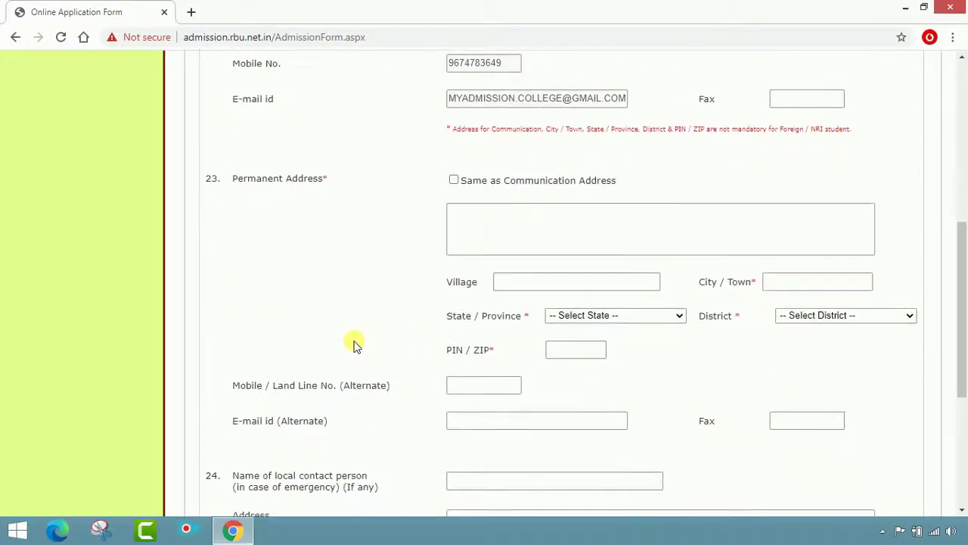
Tick Same as Communication Address, fill the emergency contact, enter 190 km distance, and save
{"action": "left_click", "coordinate": [454, 180]}
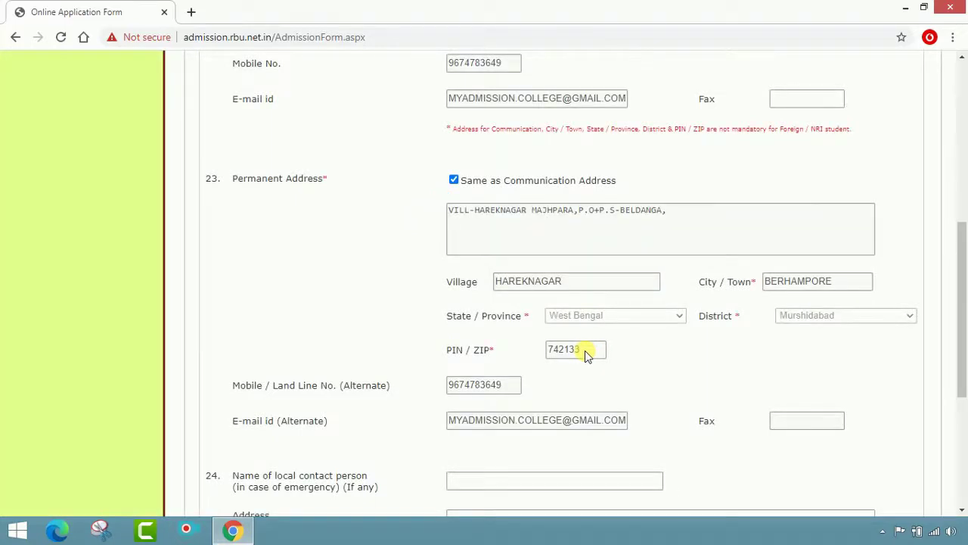
{"action": "scroll", "coordinate": [590, 356], "scroll_direction": "down", "scroll_amount": 2}
{"action": "scroll", "coordinate": [352, 337], "scroll_direction": "down", "scroll_amount": 2}
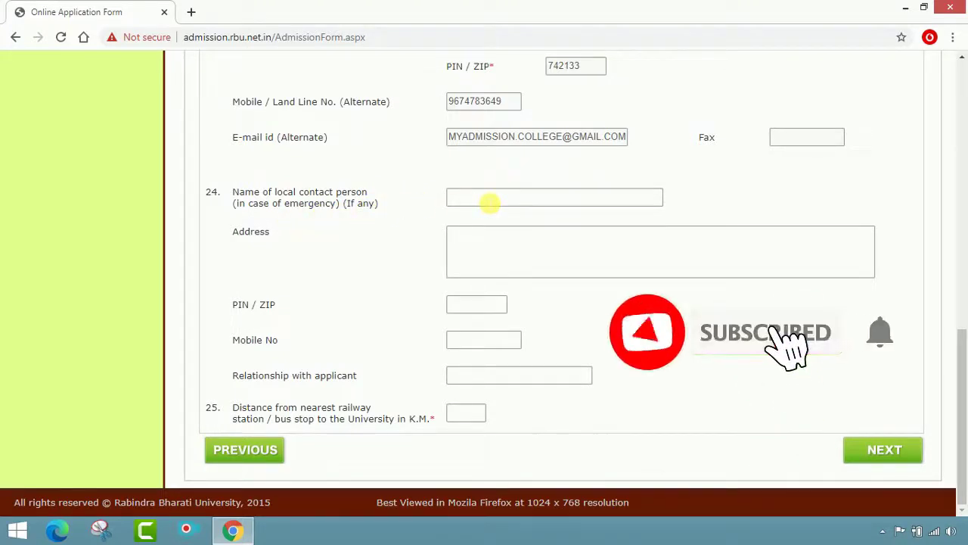
{"action": "left_click", "coordinate": [489, 199]}
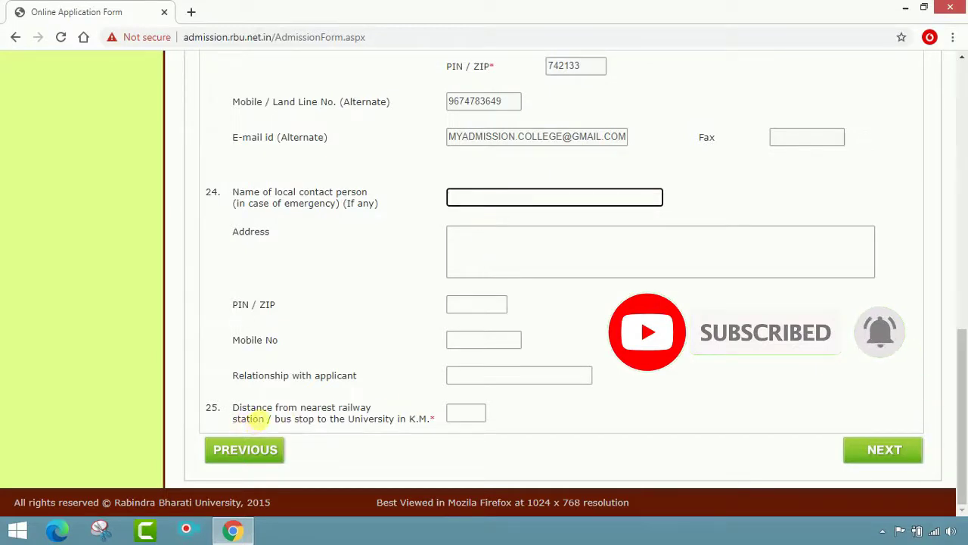
{"action": "left_click", "coordinate": [459, 419]}
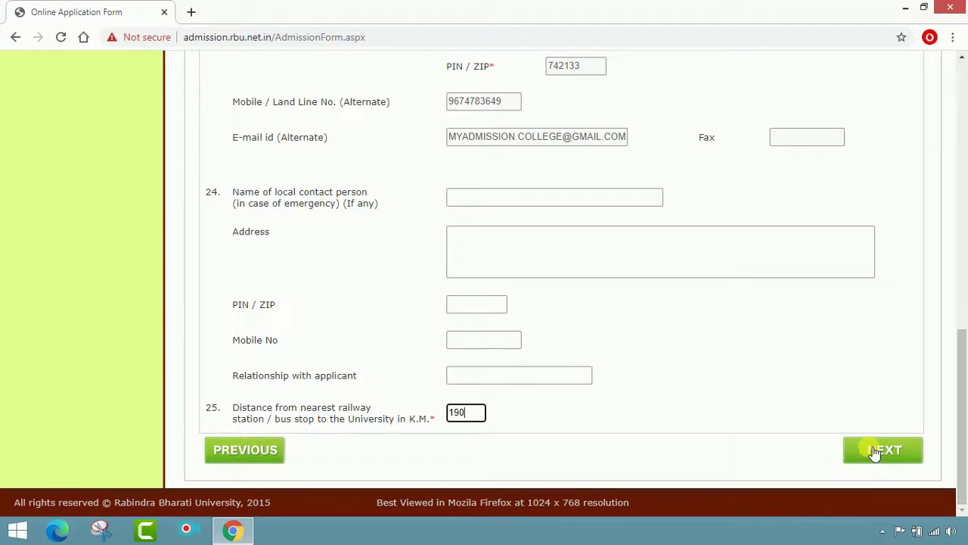
{"action": "left_click", "coordinate": [871, 450]}
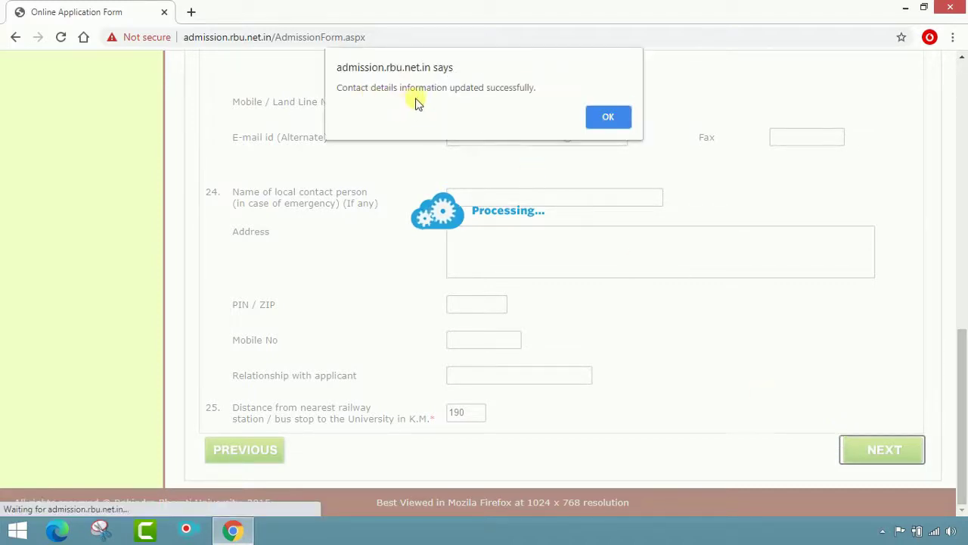
Answer No to pursuing a course, being a registered RBU student, and migrating from RBU
{"action": "left_click", "coordinate": [597, 119]}
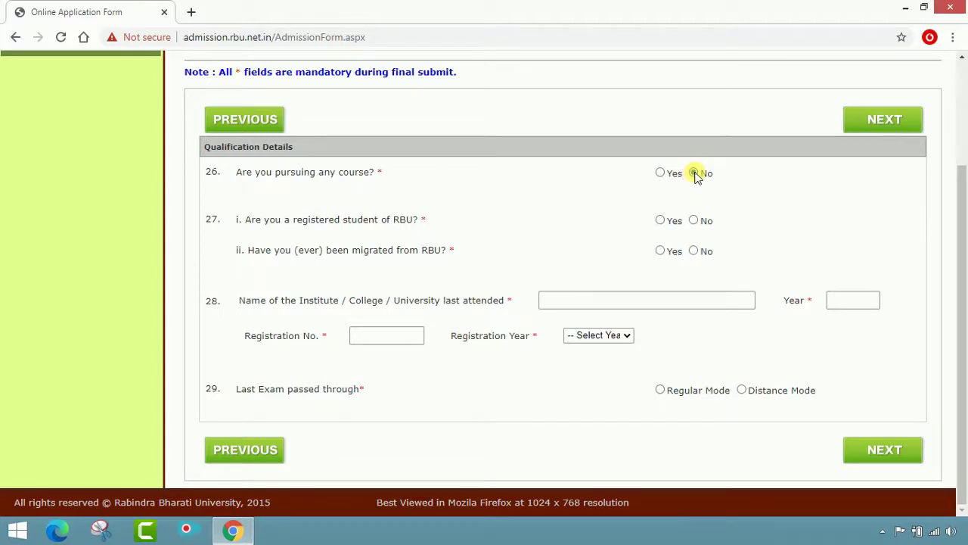
{"action": "left_click", "coordinate": [693, 173]}
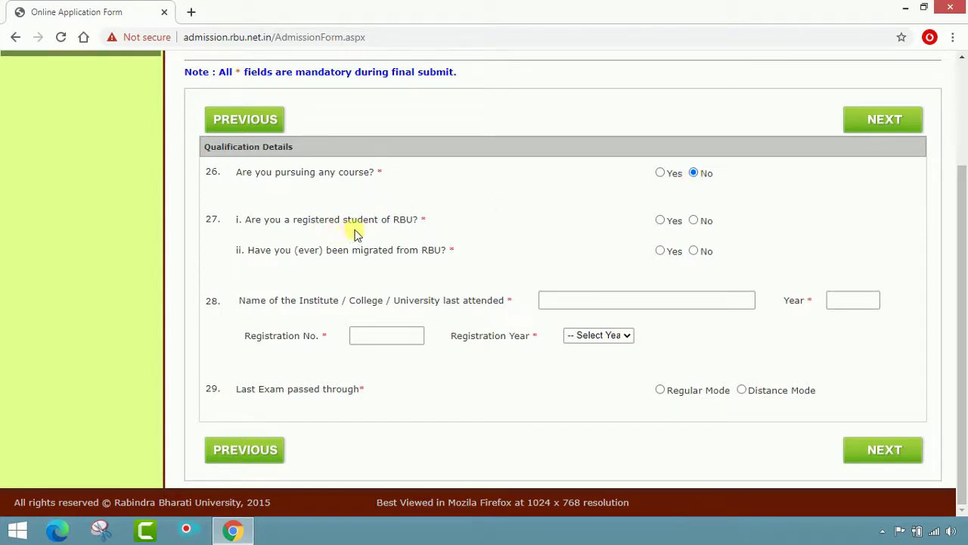
{"action": "left_click", "coordinate": [693, 220]}
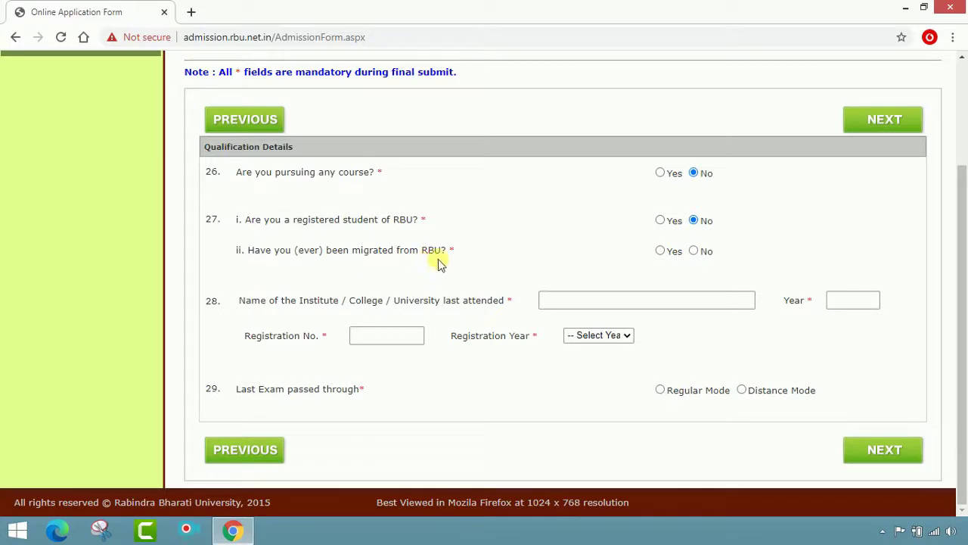
{"action": "left_click", "coordinate": [694, 251]}
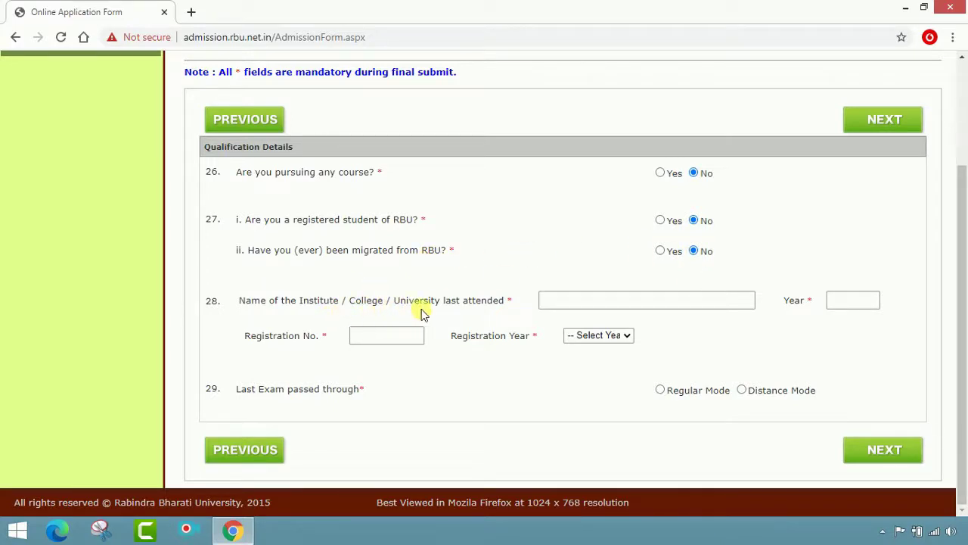
Enter last institute HAREKNAGAR A.M. INSTITUTION, year 2020, registration number, and registration year 2018
{"action": "left_click", "coordinate": [602, 301]}
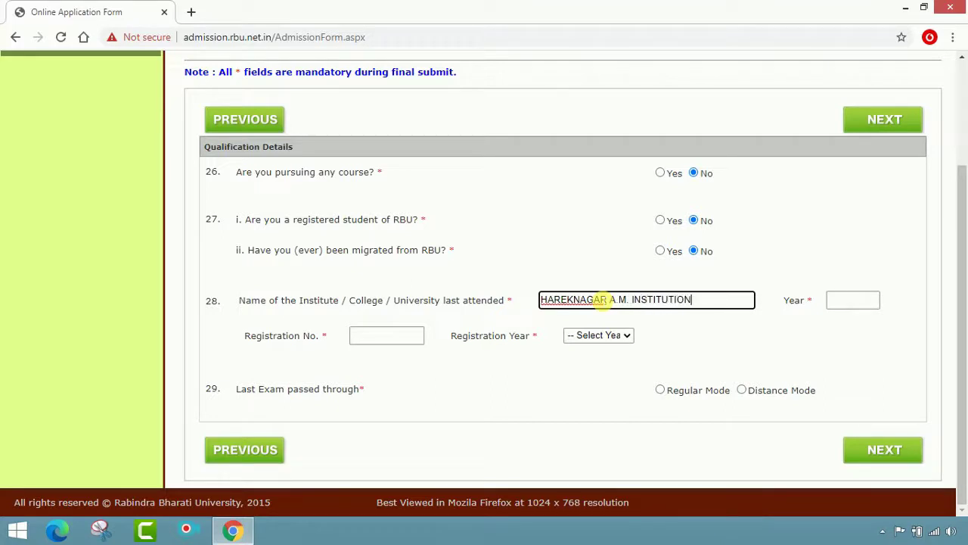
{"action": "left_click", "coordinate": [838, 300]}
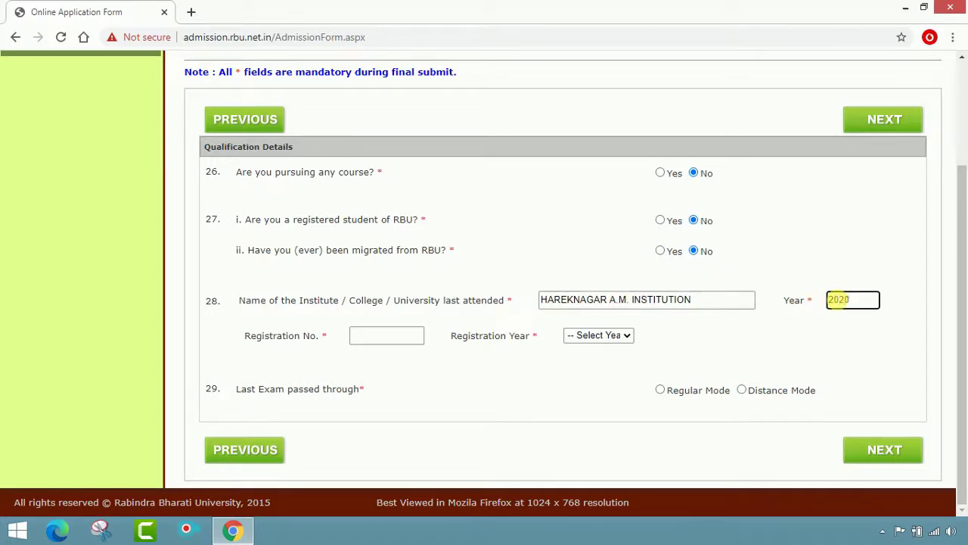
{"action": "left_click", "coordinate": [414, 336]}
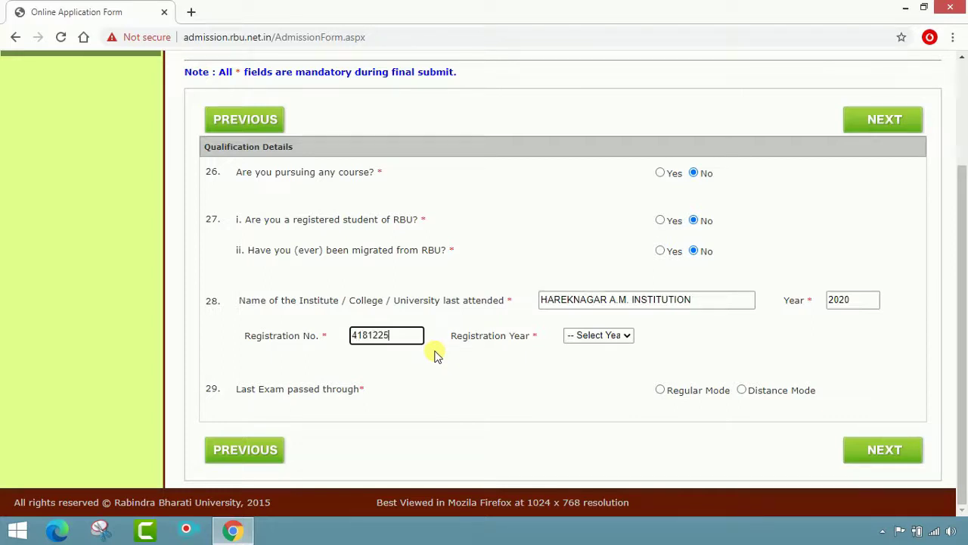
{"action": "left_click", "coordinate": [615, 337]}
{"action": "scroll", "coordinate": [613, 235], "scroll_direction": "down", "scroll_amount": 1}
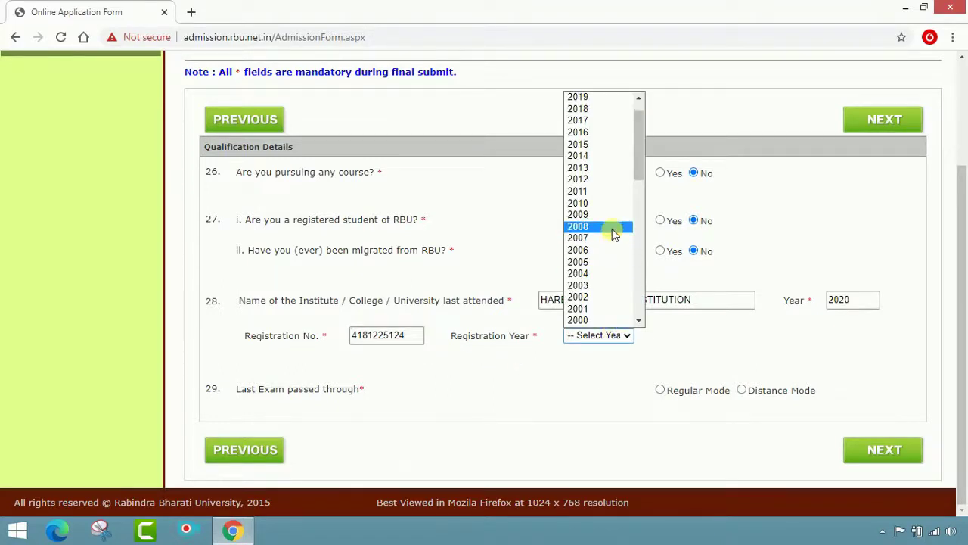
{"action": "scroll", "coordinate": [619, 208], "scroll_direction": "down", "scroll_amount": 3}
{"action": "scroll", "coordinate": [619, 208], "scroll_direction": "down", "scroll_amount": 5}
{"action": "scroll", "coordinate": [617, 211], "scroll_direction": "up", "scroll_amount": 9}
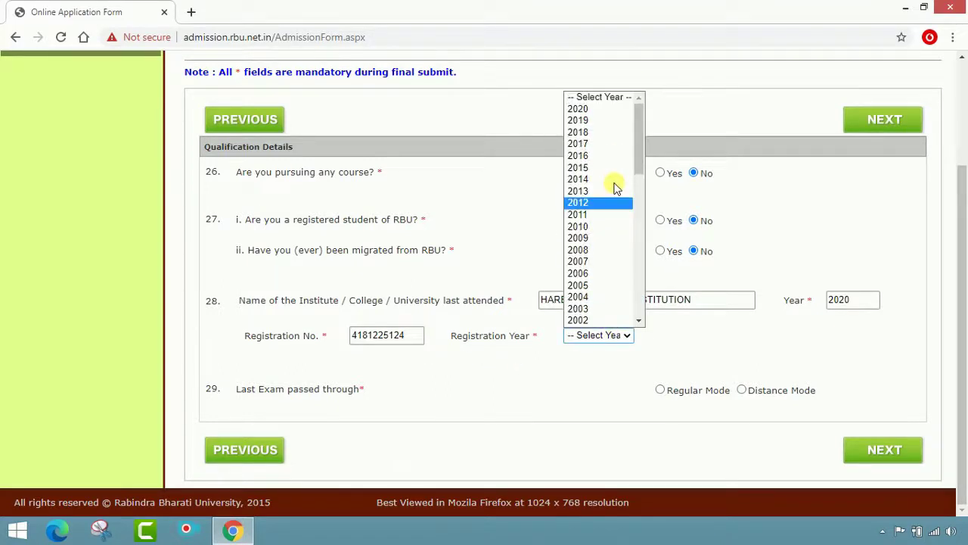
{"action": "left_click", "coordinate": [614, 135]}
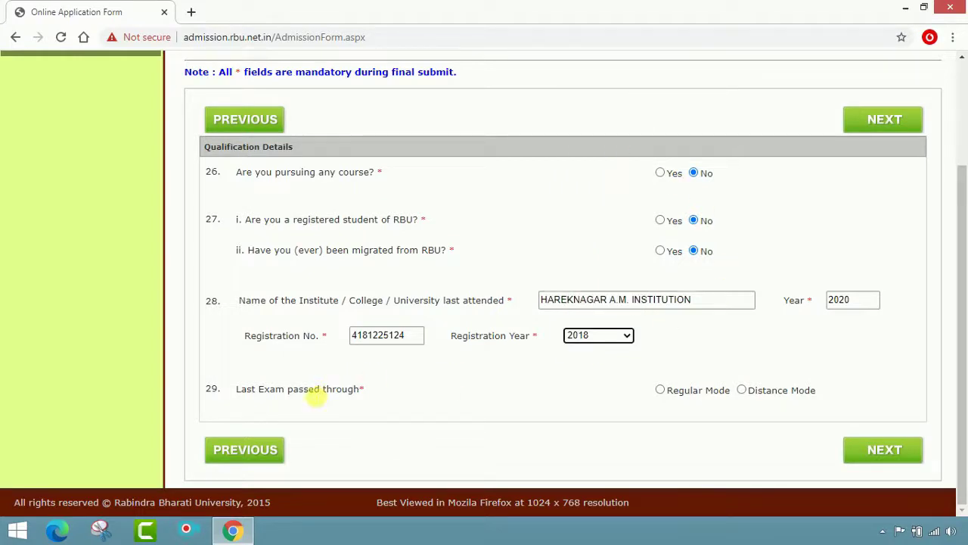
Mark the last exam as passed in Regular Mode and save the qualification details
{"action": "left_click", "coordinate": [661, 389]}
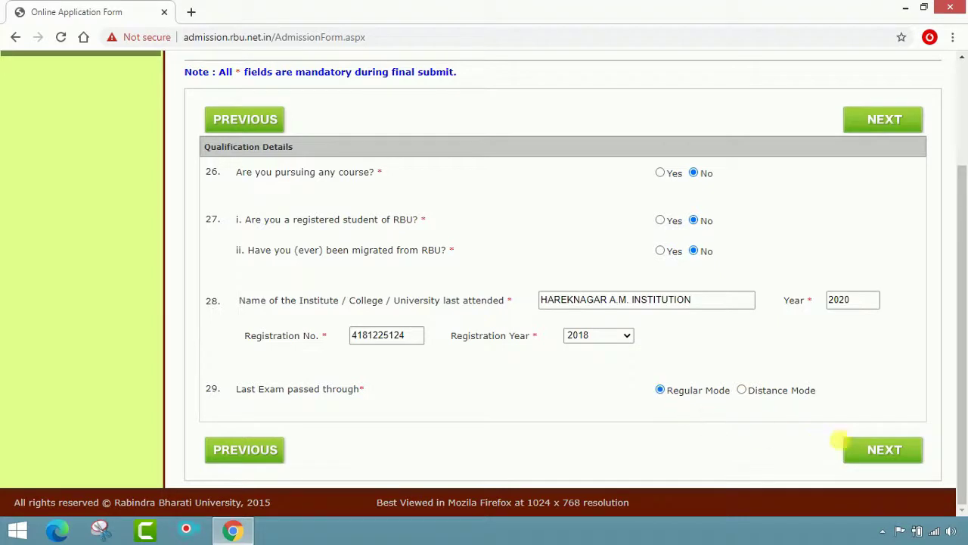
{"action": "left_click", "coordinate": [878, 452]}
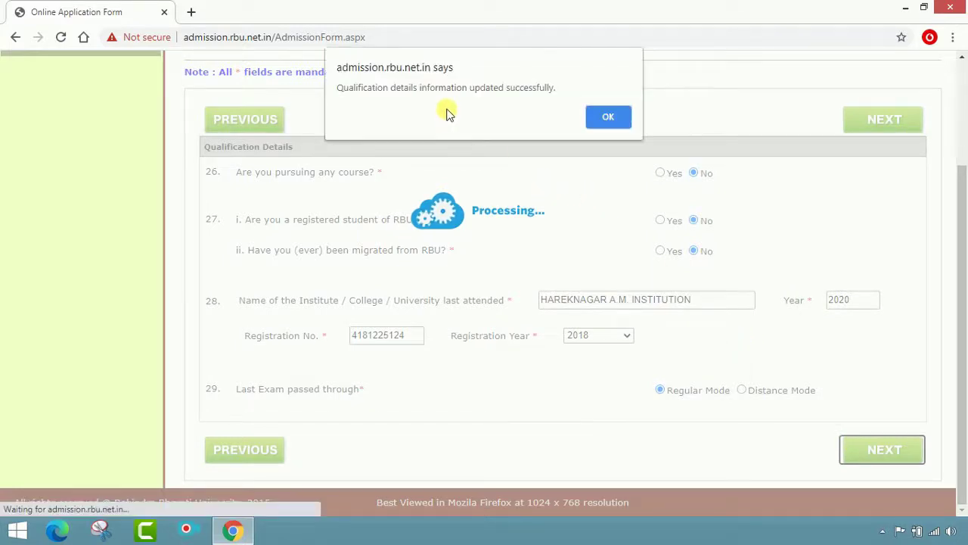
{"action": "left_click", "coordinate": [605, 115]}
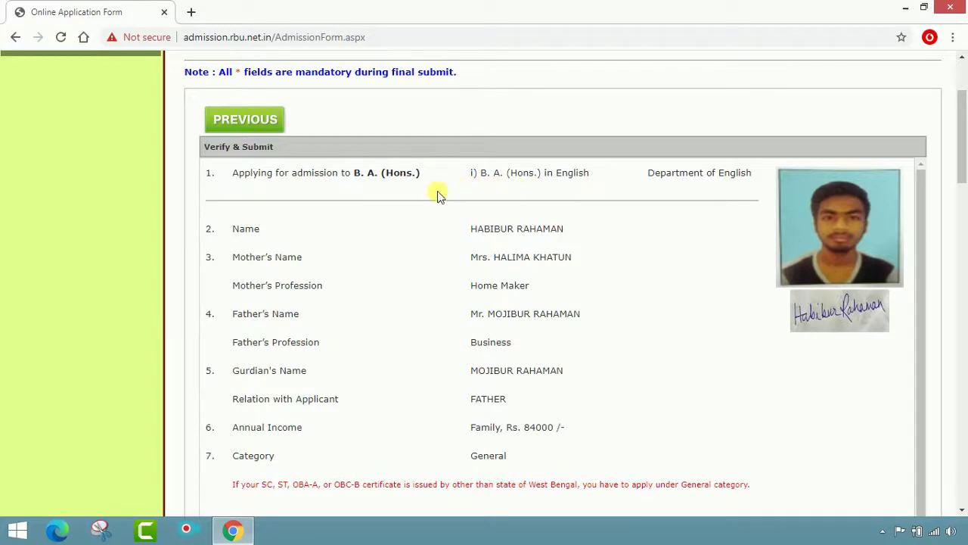
Scroll through the Verify & Submit summary down to the candidate's declaration
{"action": "scroll", "coordinate": [665, 208], "scroll_direction": "down", "scroll_amount": 2}
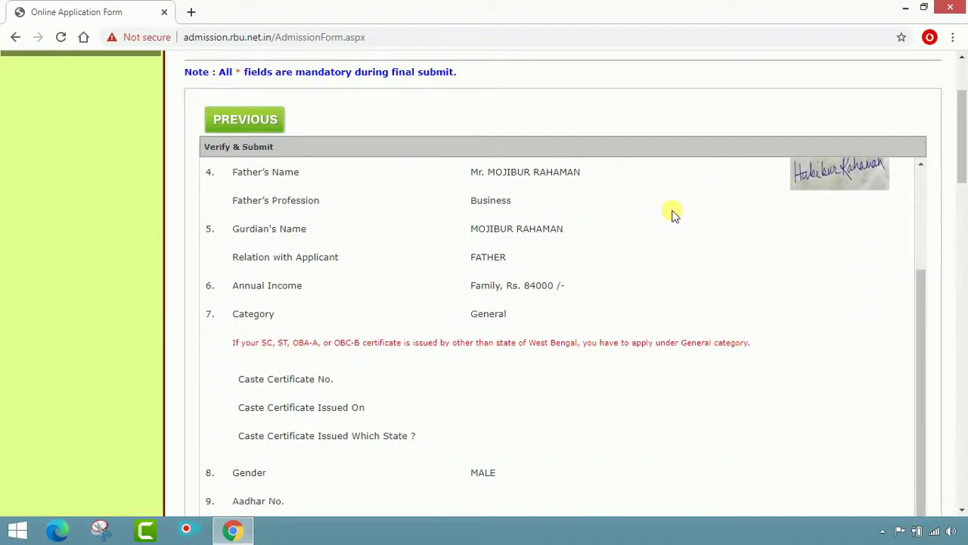
{"action": "scroll", "coordinate": [678, 252], "scroll_direction": "down", "scroll_amount": 1}
{"action": "scroll", "coordinate": [678, 251], "scroll_direction": "down", "scroll_amount": 6}
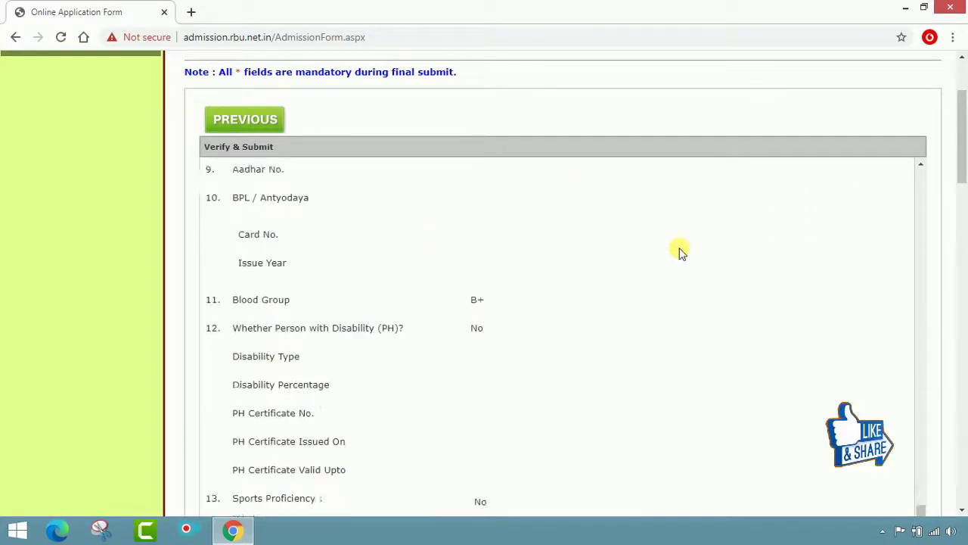
{"action": "scroll", "coordinate": [679, 251], "scroll_direction": "down", "scroll_amount": 1}
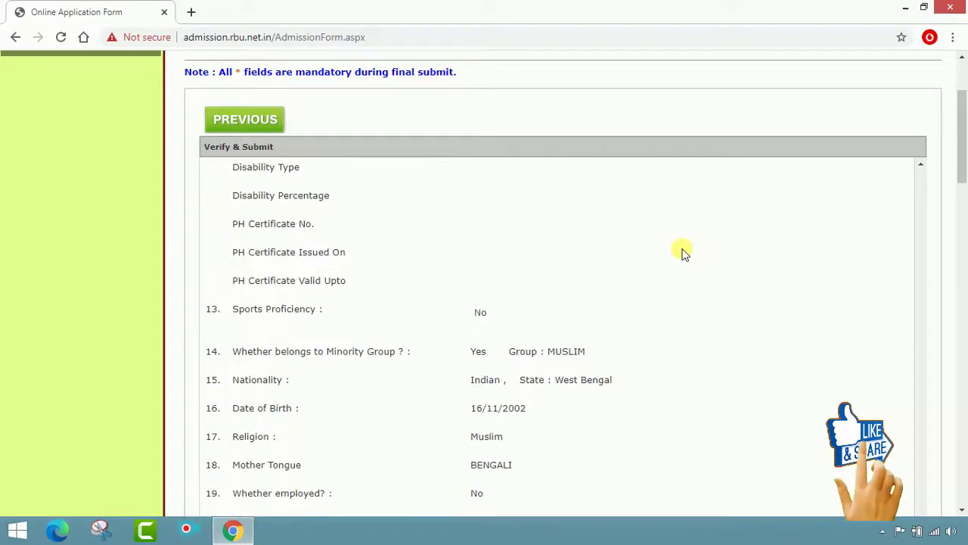
{"action": "scroll", "coordinate": [824, 262], "scroll_direction": "down", "scroll_amount": 5}
{"action": "scroll", "coordinate": [759, 217], "scroll_direction": "down", "scroll_amount": 5}
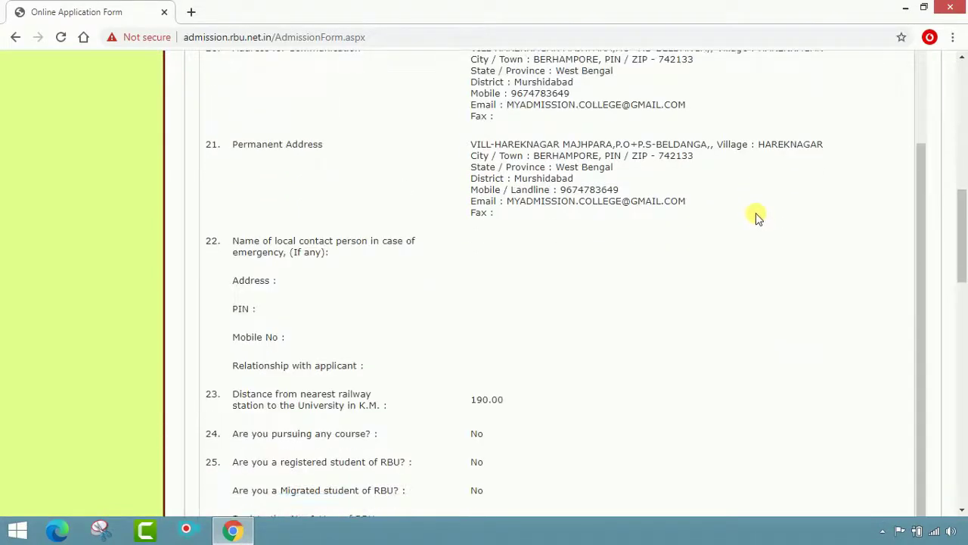
{"action": "scroll", "coordinate": [731, 198], "scroll_direction": "down", "scroll_amount": 5}
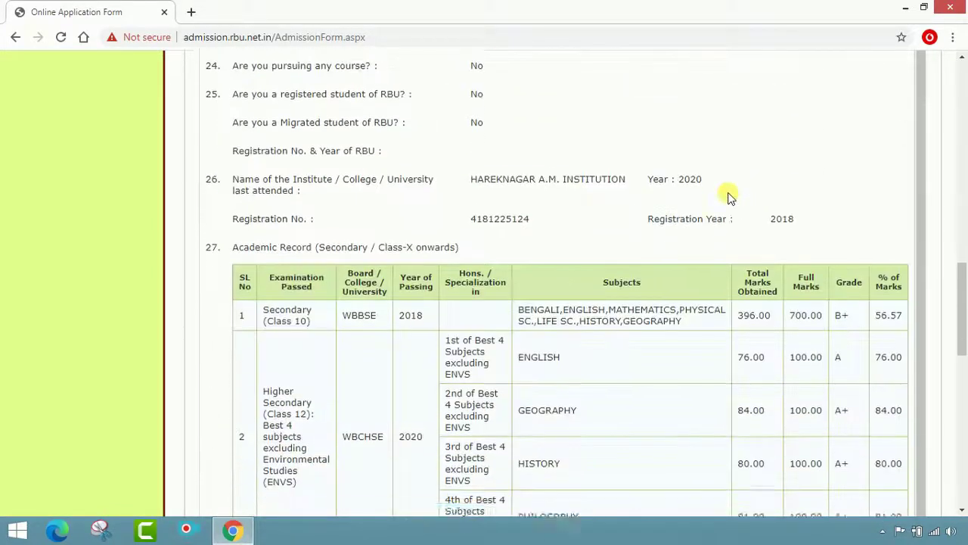
{"action": "scroll", "coordinate": [745, 230], "scroll_direction": "down", "scroll_amount": 8}
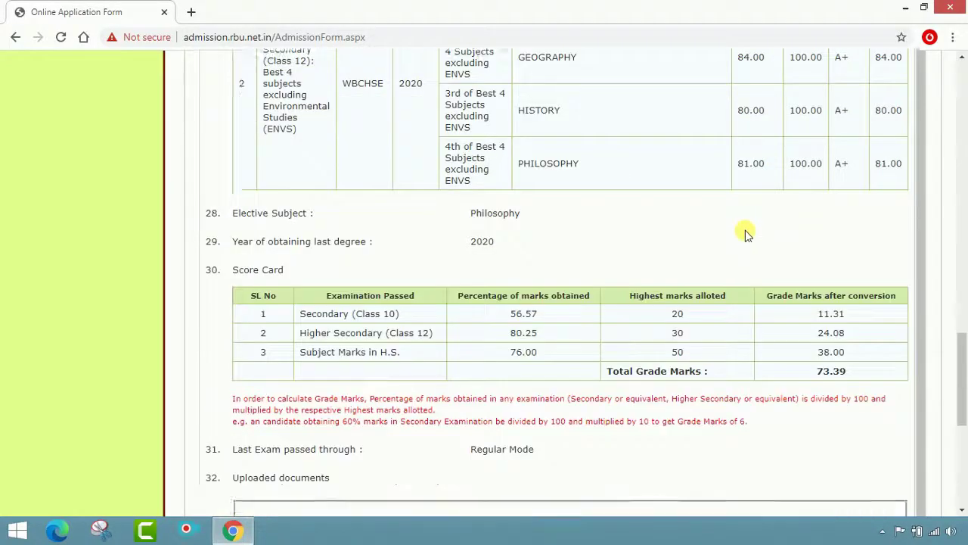
{"action": "scroll", "coordinate": [739, 223], "scroll_direction": "down", "scroll_amount": 2}
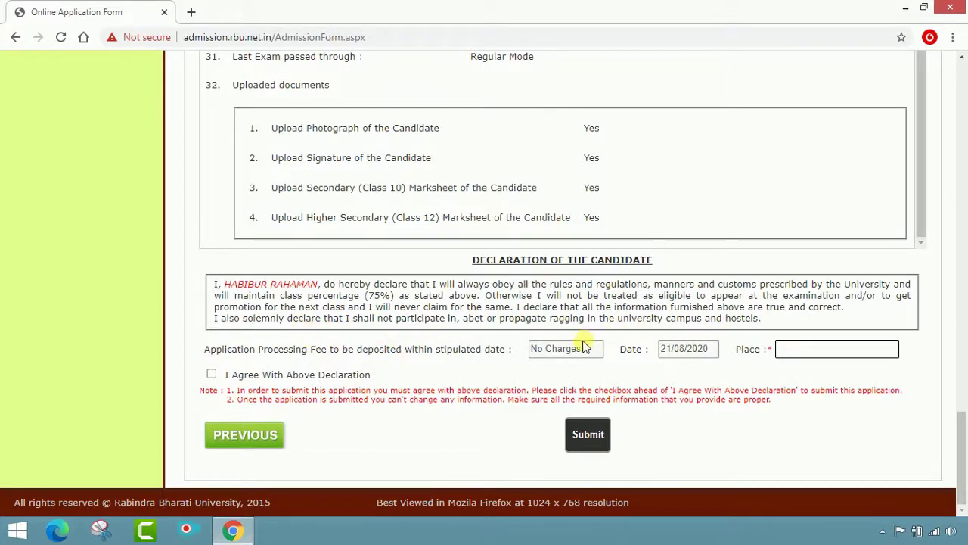
Enter BELDANGA as the place, agree to the declaration, and final-submit the application
{"action": "left_click", "coordinate": [808, 353]}
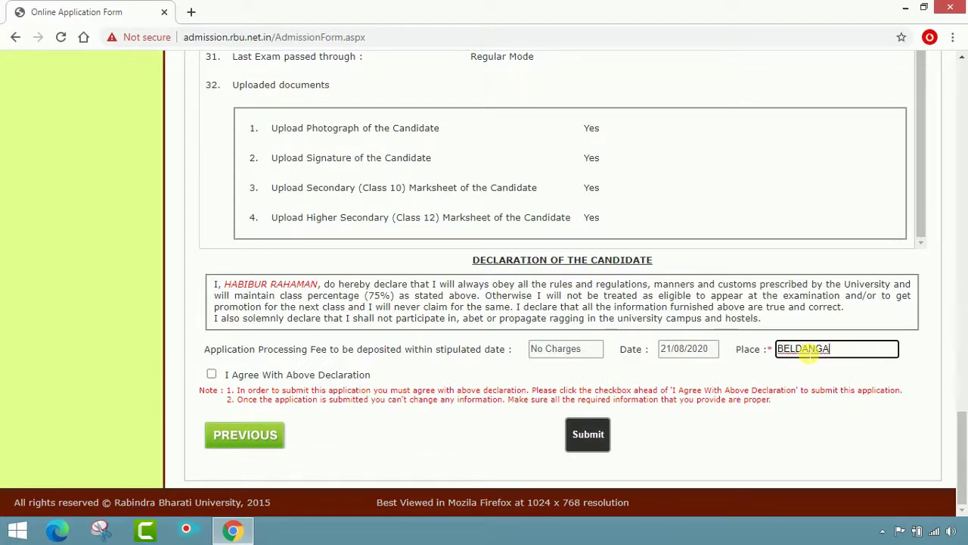
{"action": "left_click", "coordinate": [212, 381]}
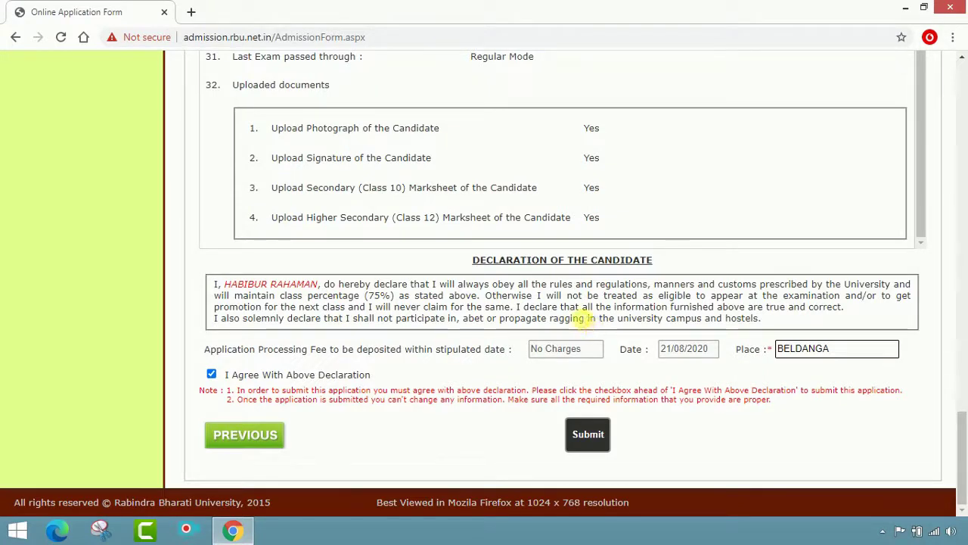
{"action": "scroll", "coordinate": [629, 250], "scroll_direction": "up", "scroll_amount": 5}
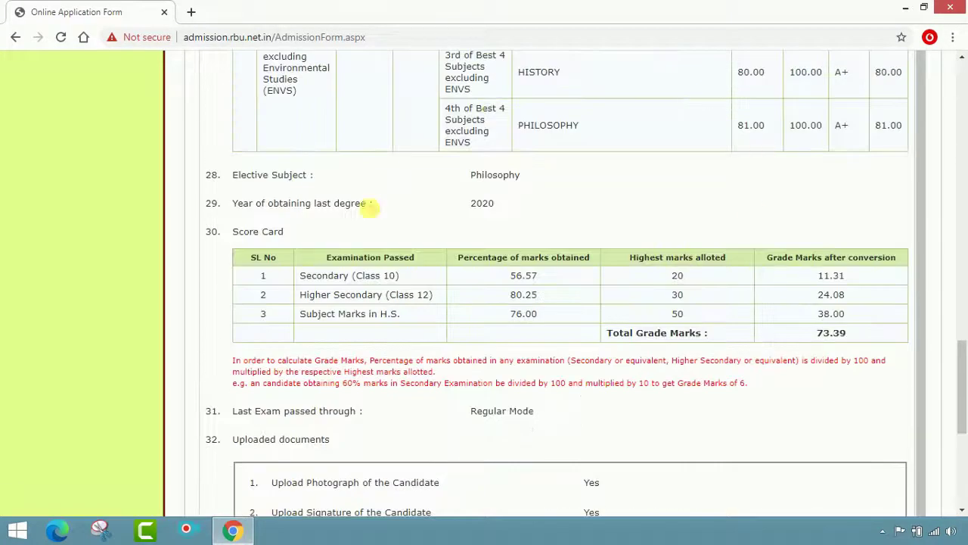
{"action": "scroll", "coordinate": [548, 304], "scroll_direction": "down", "scroll_amount": 5}
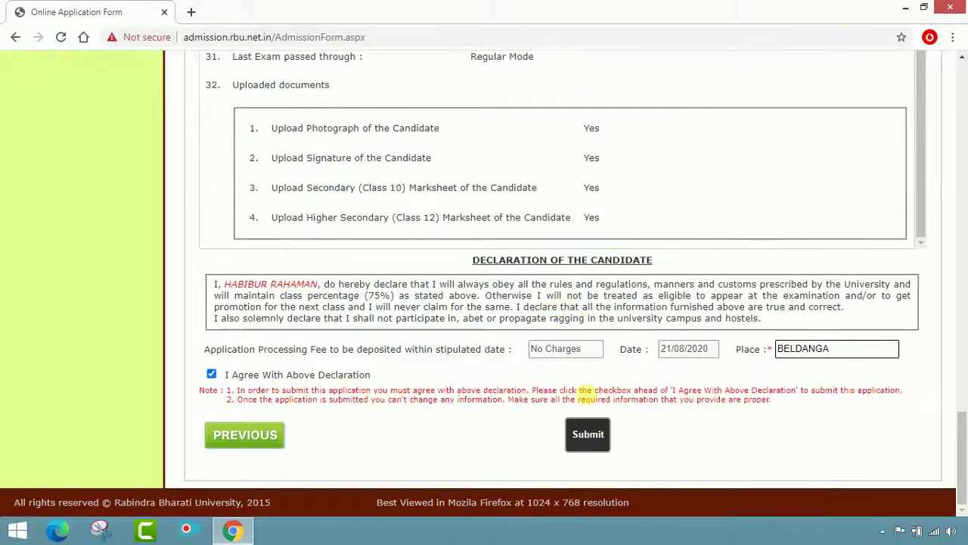
{"action": "left_click", "coordinate": [590, 436]}
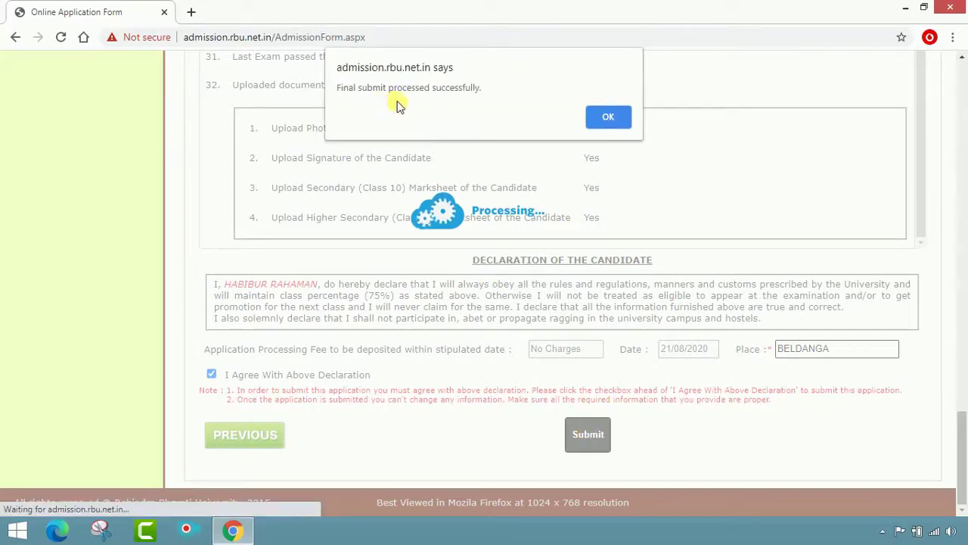
{"action": "left_click", "coordinate": [608, 118]}
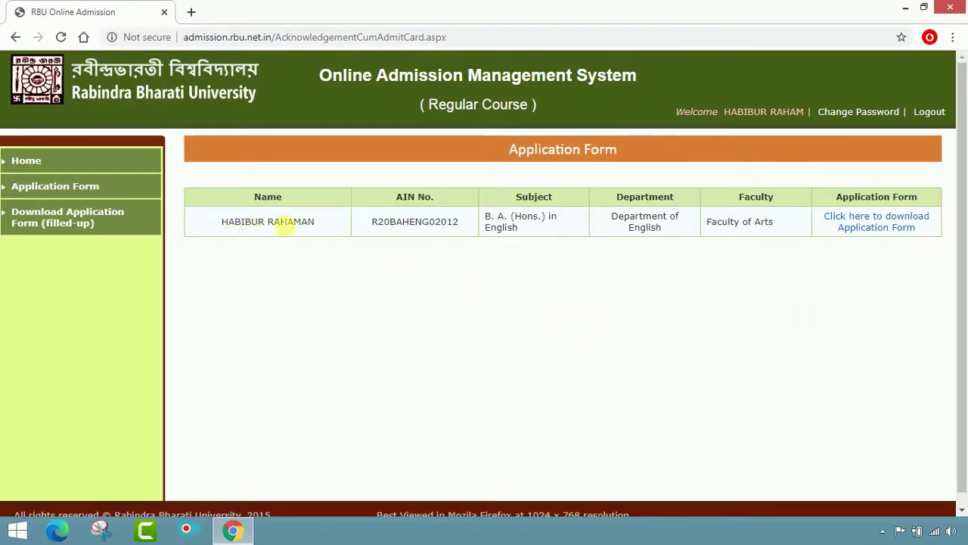
Select and copy the application's AIN
{"action": "left_click_drag", "start_coordinate": [462, 227], "coordinate": [375, 222]}
{"action": "right_click", "coordinate": [375, 223]}
{"action": "left_click", "coordinate": [398, 236]}
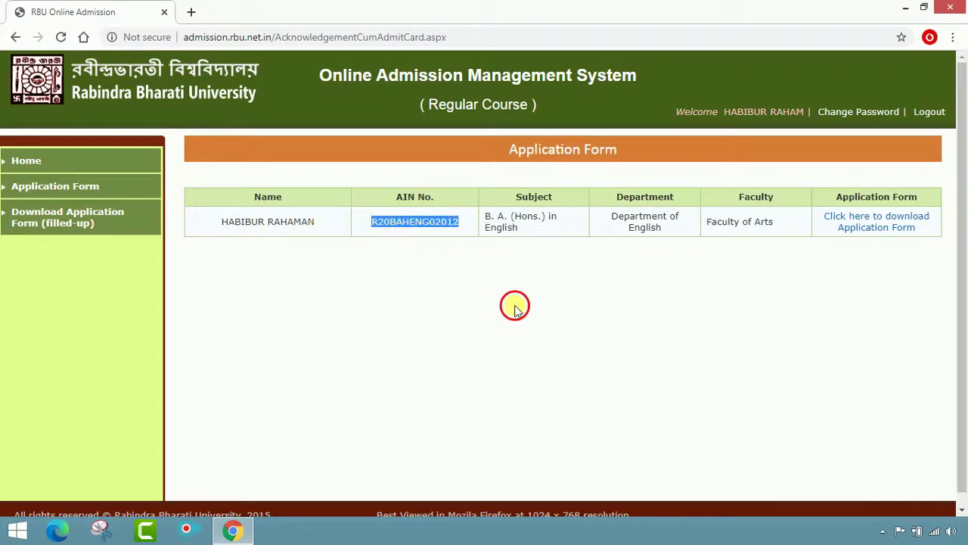
{"action": "left_click", "coordinate": [512, 305]}
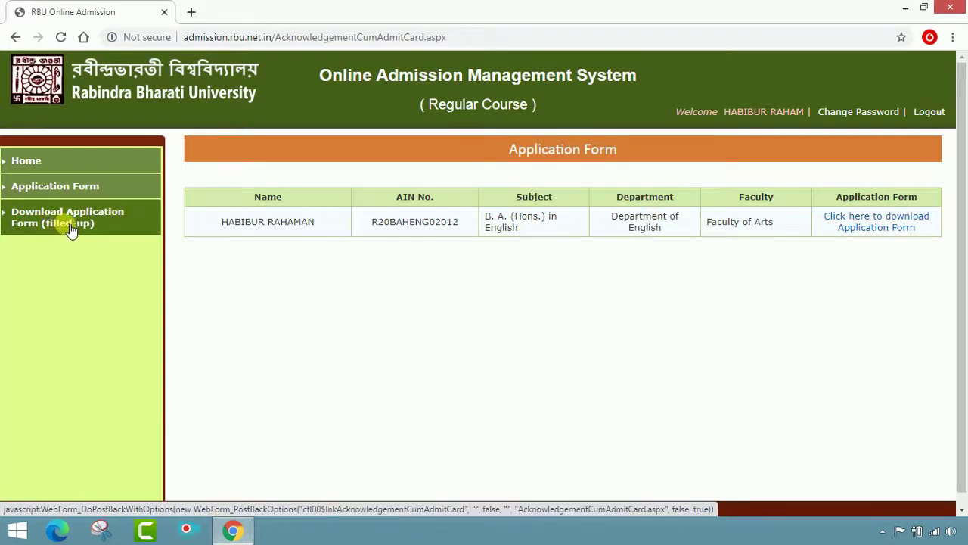
Download the filled application form PDF and save it to the Desktop
{"action": "left_click", "coordinate": [851, 227]}
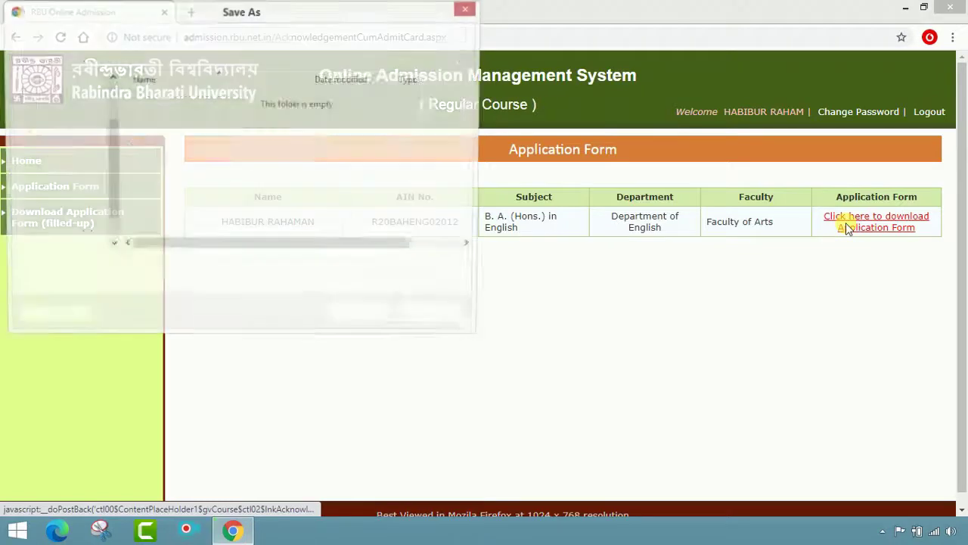
{"action": "left_click", "coordinate": [60, 108]}
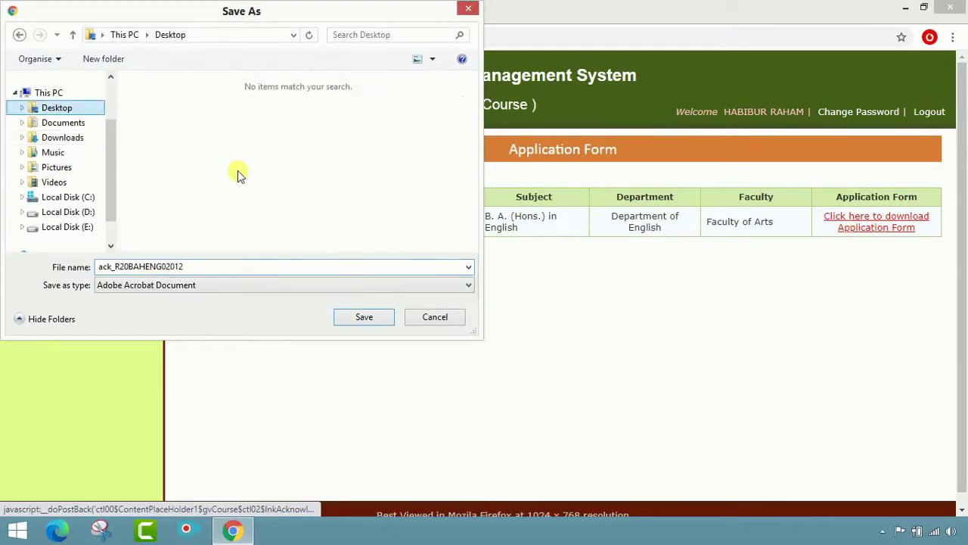
{"action": "left_click", "coordinate": [363, 315]}
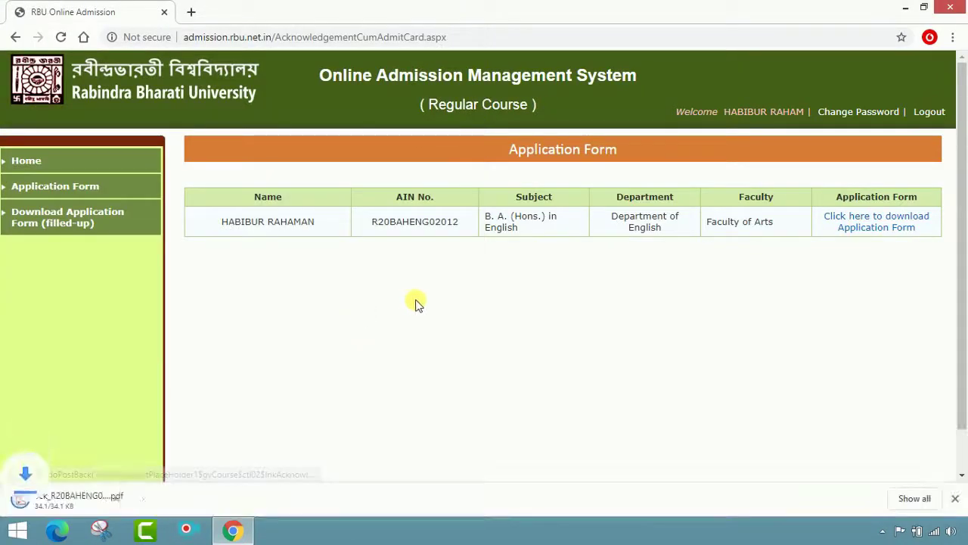
Go back to the Home page and log out of the admission account
{"action": "left_click", "coordinate": [40, 163]}
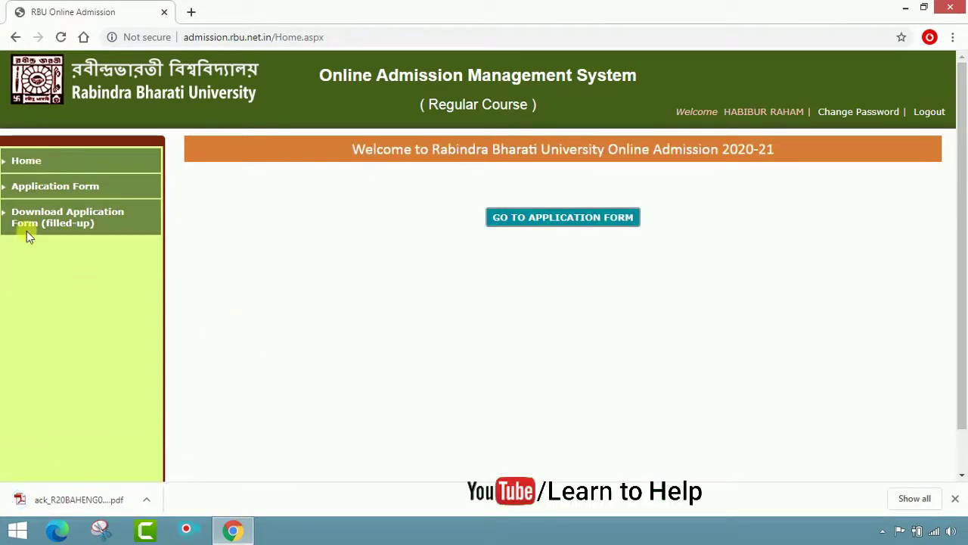
{"action": "left_click", "coordinate": [929, 116]}
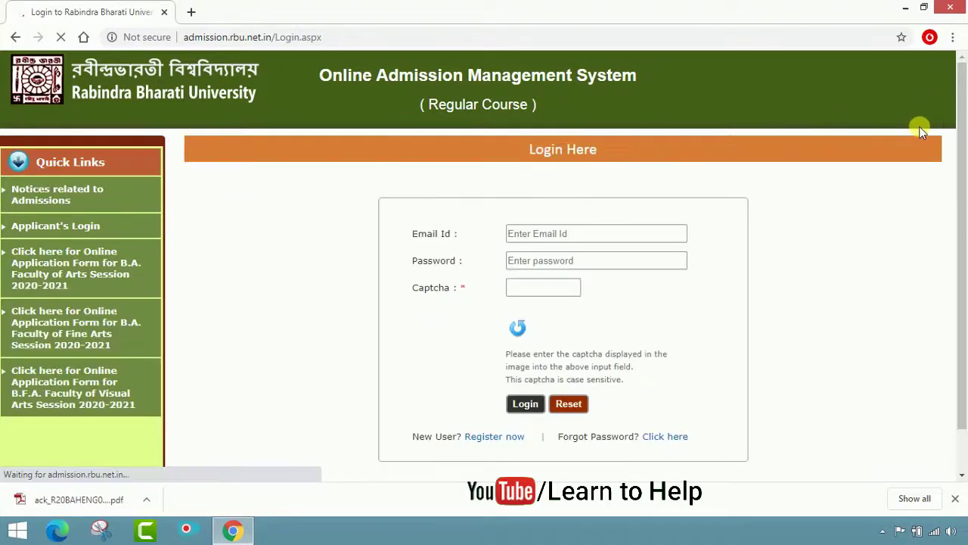